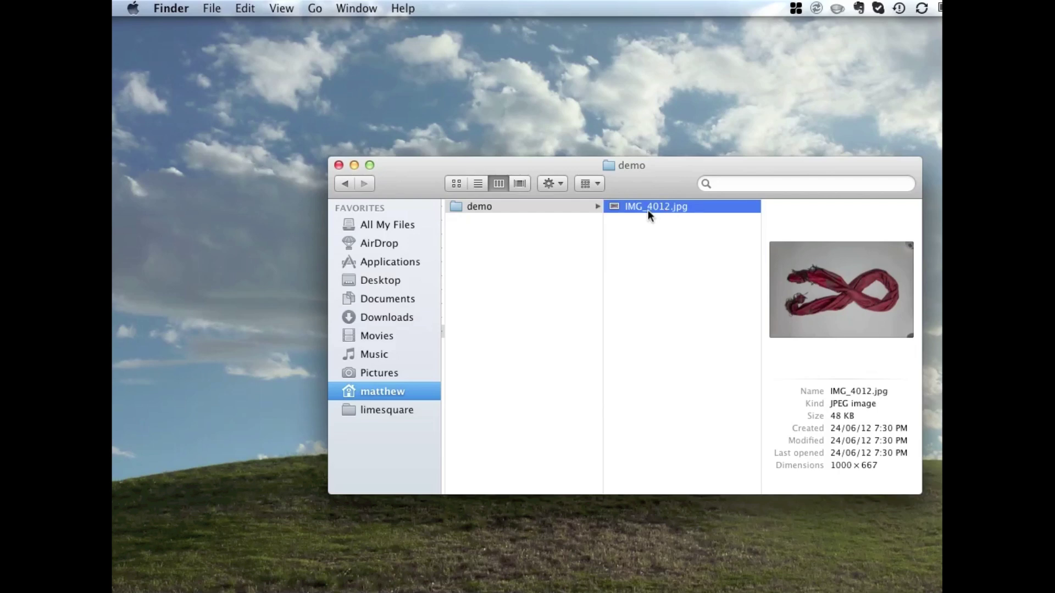
- Open IMG_4012.jpg in Adobe Photoshop from Finder and zoom out to 34.4% to see the whole photo
right_click(648, 211)
mouse_move(769, 234)
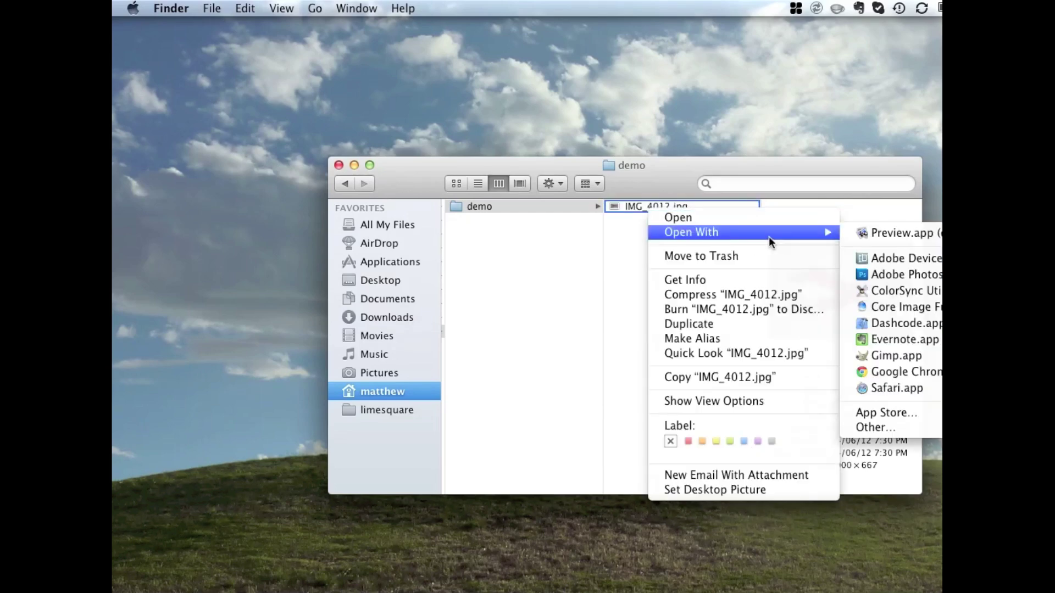
left_click(889, 273)
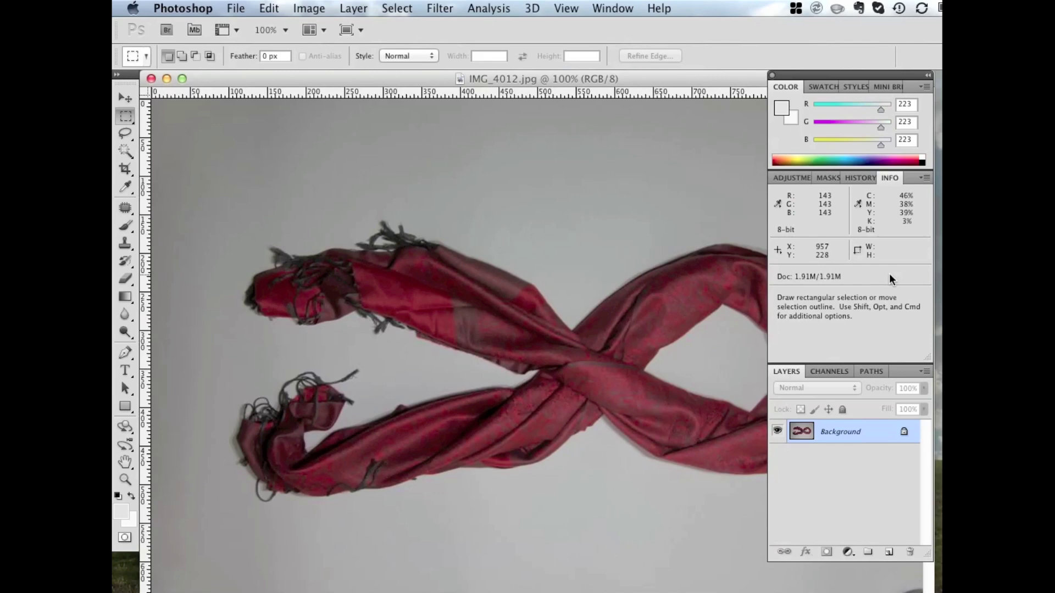
left_click_drag(767, 591, 739, 545)
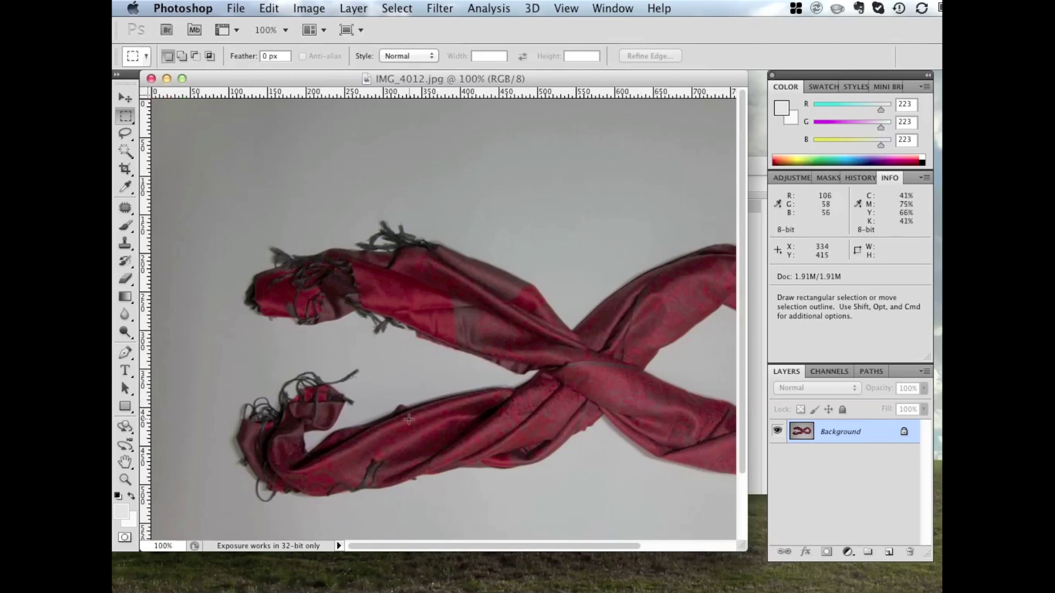
key("alt")
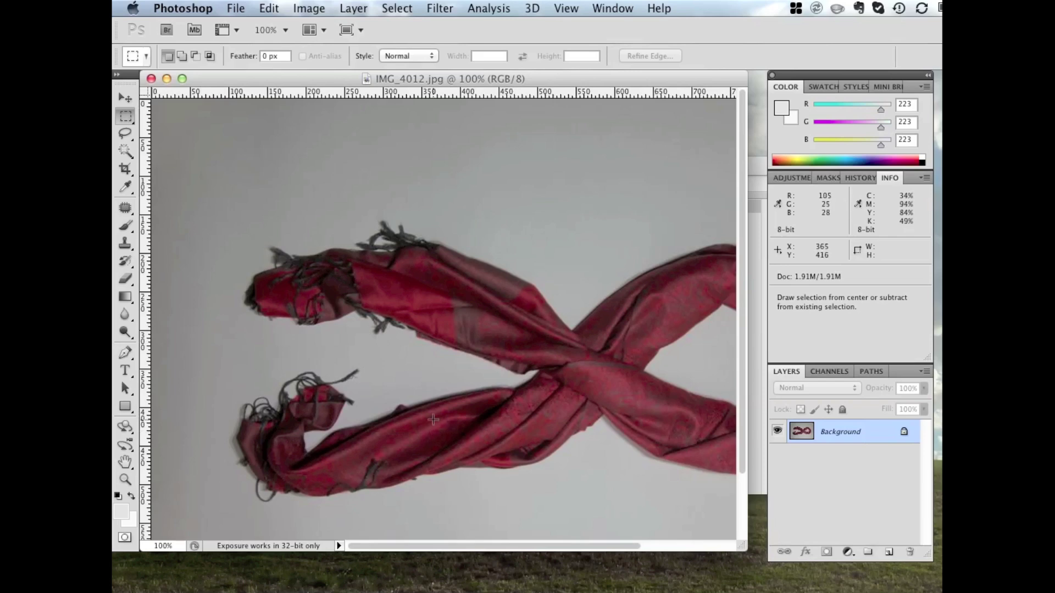
scroll(434, 420, "down", 5)
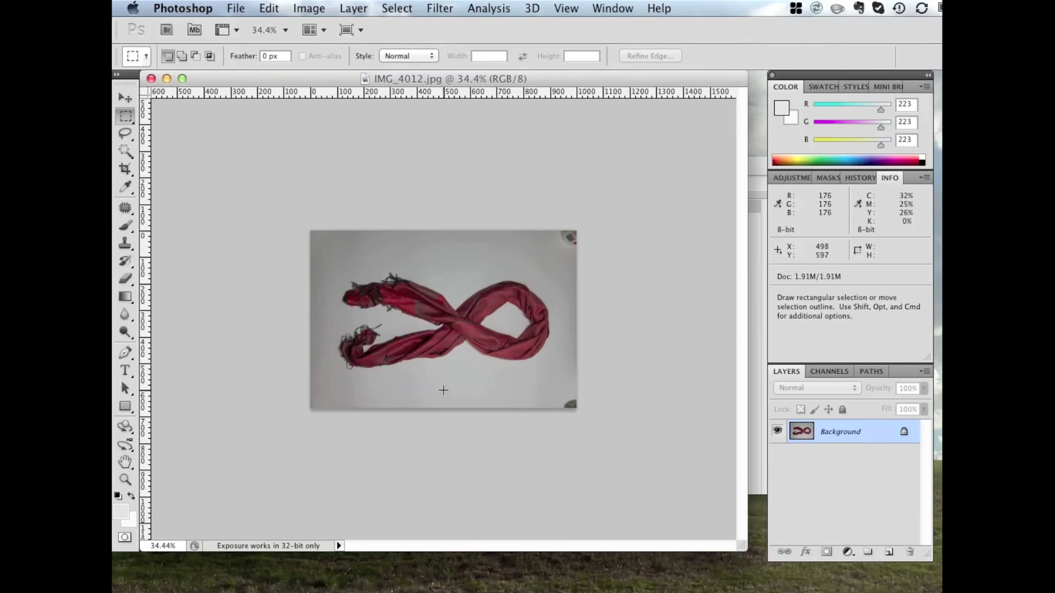
- Rotate the photo 90° counter-clockwise into portrait and apply Auto Contrast to whiten the background
left_click(308, 11)
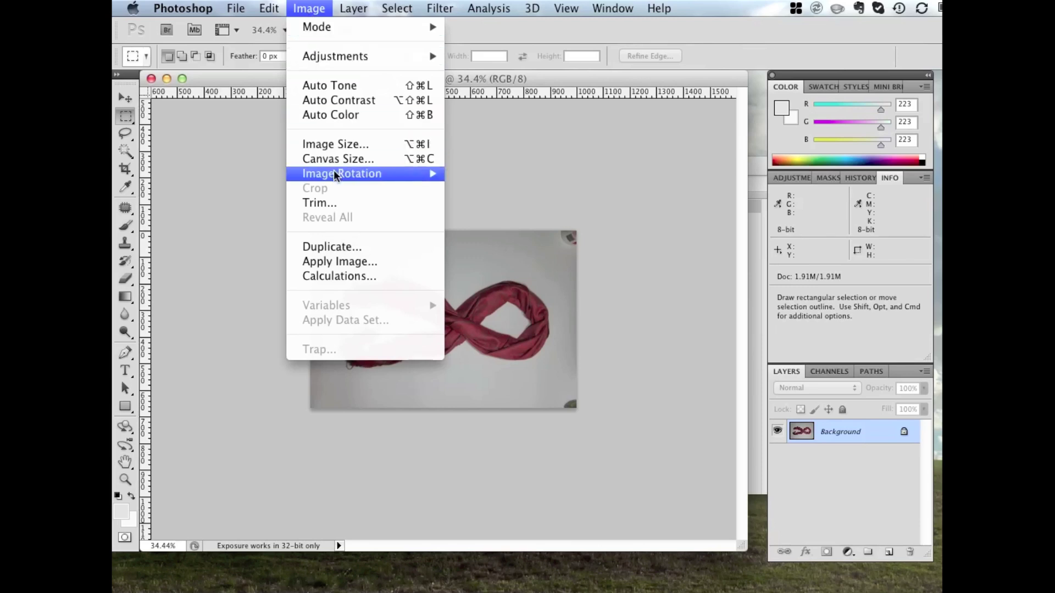
mouse_move(334, 172)
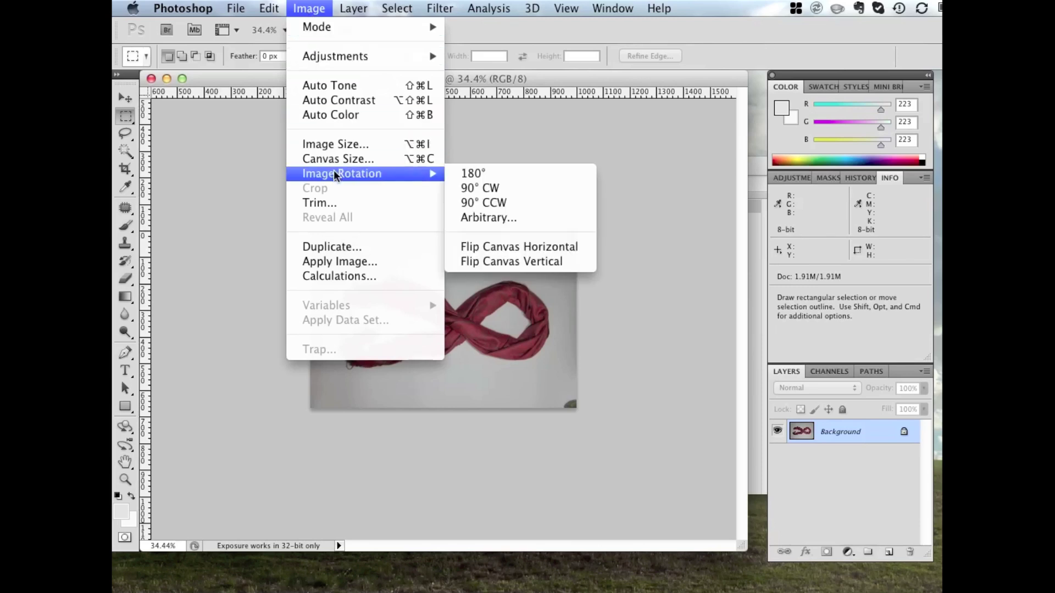
left_click(532, 204)
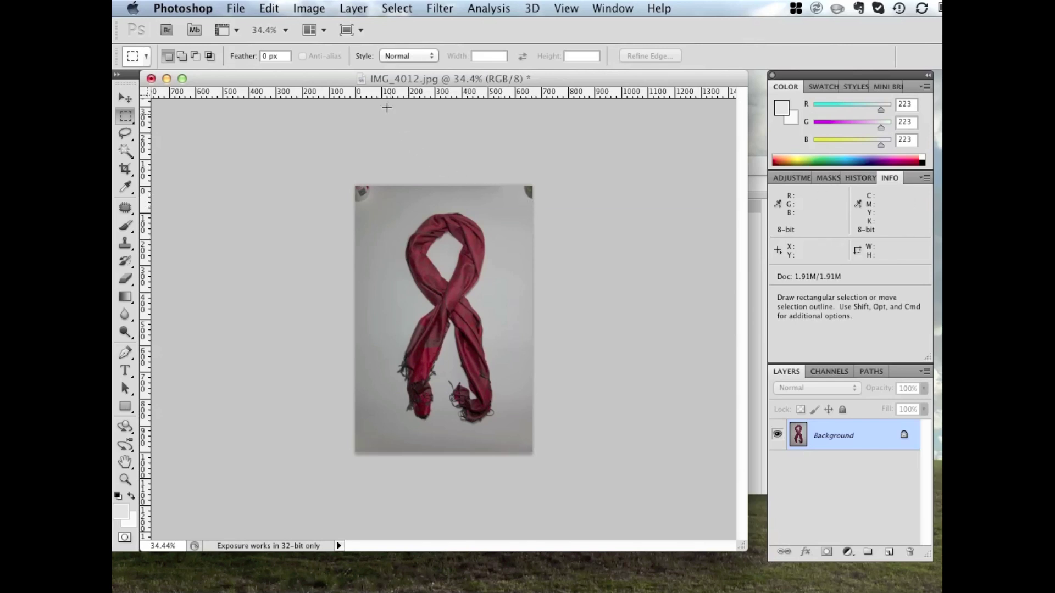
left_click(309, 9)
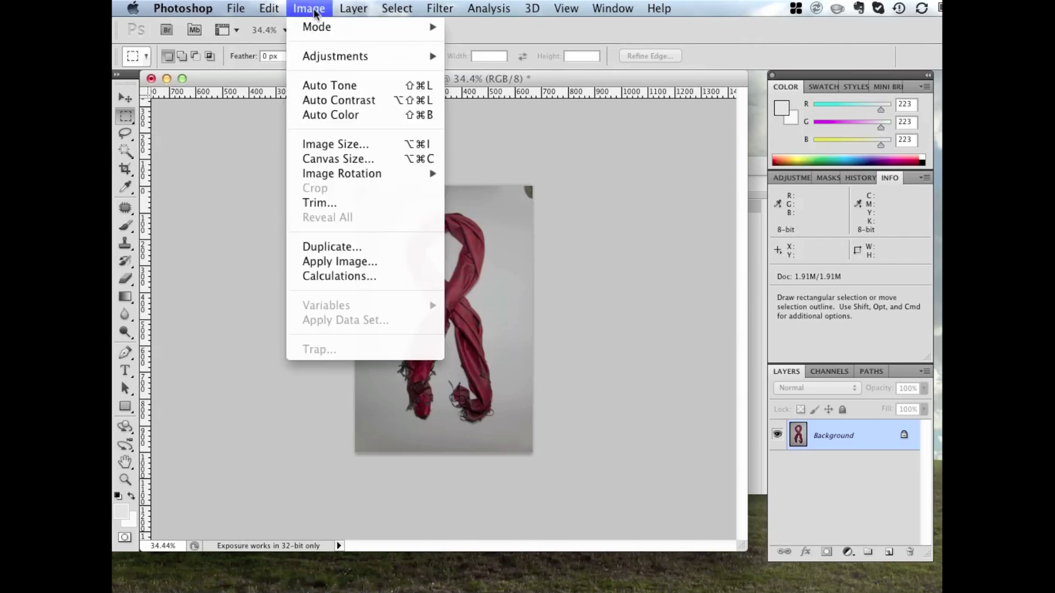
left_click(341, 100)
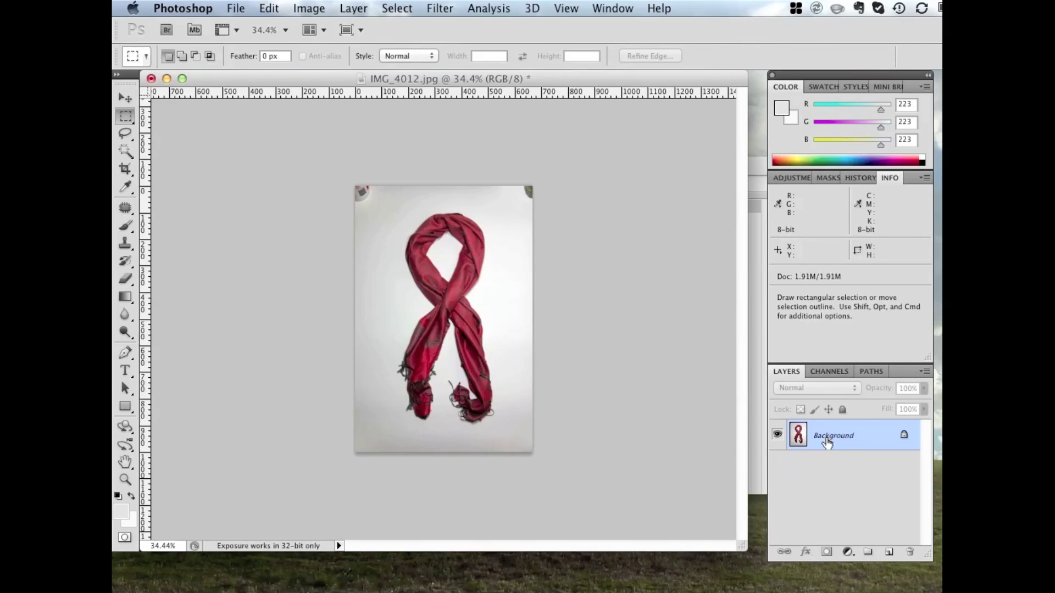
- Duplicate the Background layer and delete the original, keeping only Background copy
left_click(821, 437)
left_click_drag(821, 437, 890, 553)
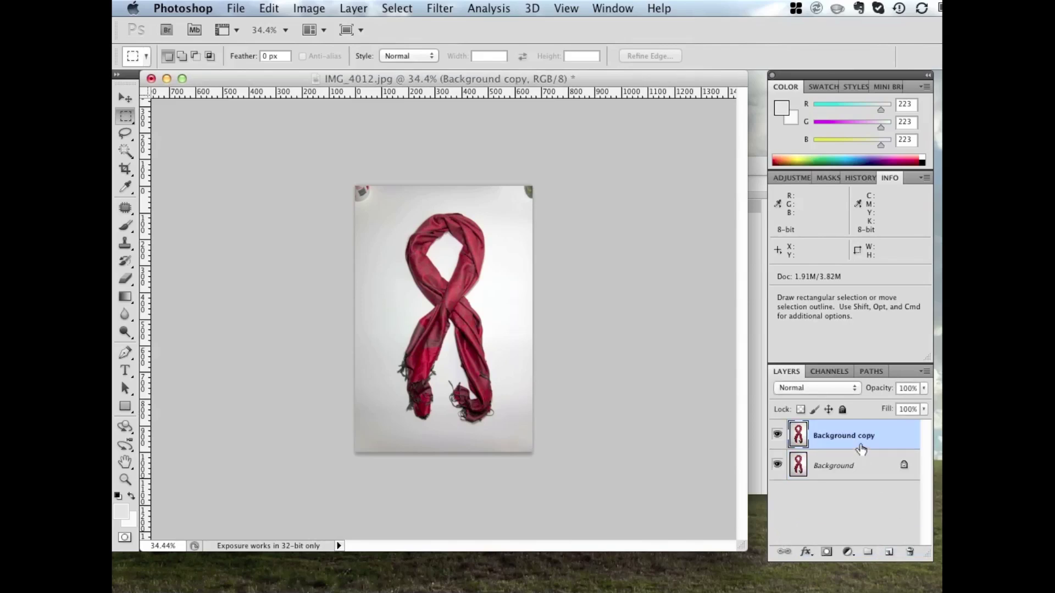
left_click(833, 480)
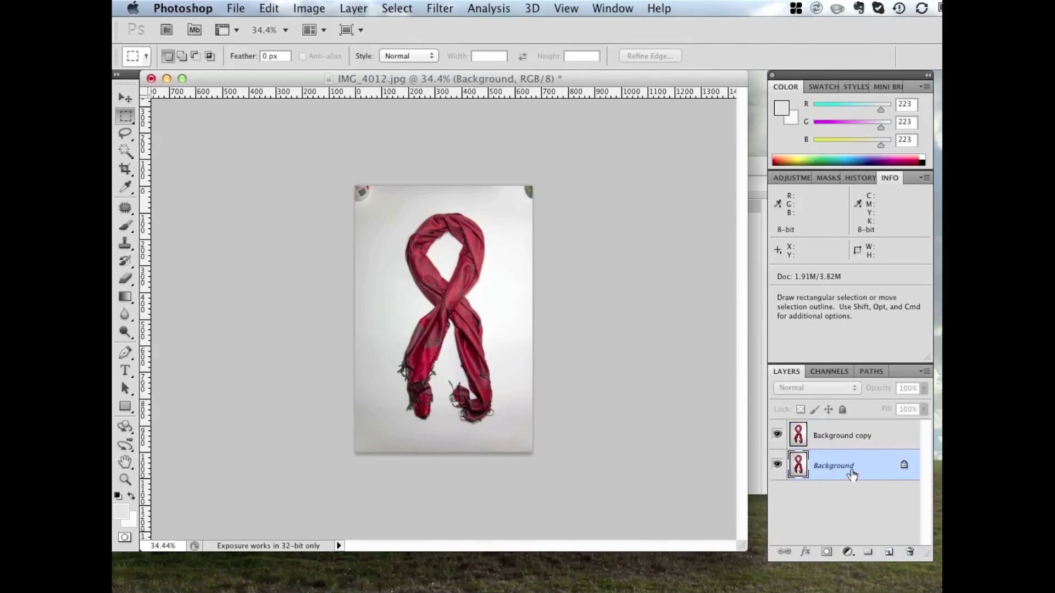
left_click_drag(848, 467, 910, 552)
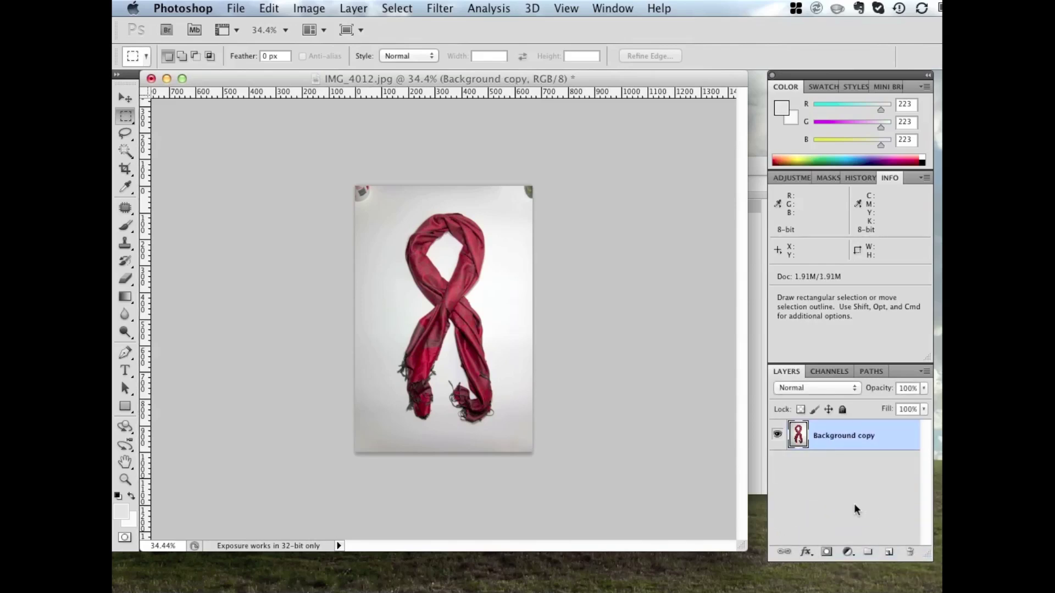
- Switch to the Magic Wand tool and check its Tolerance of 20
left_click(126, 156)
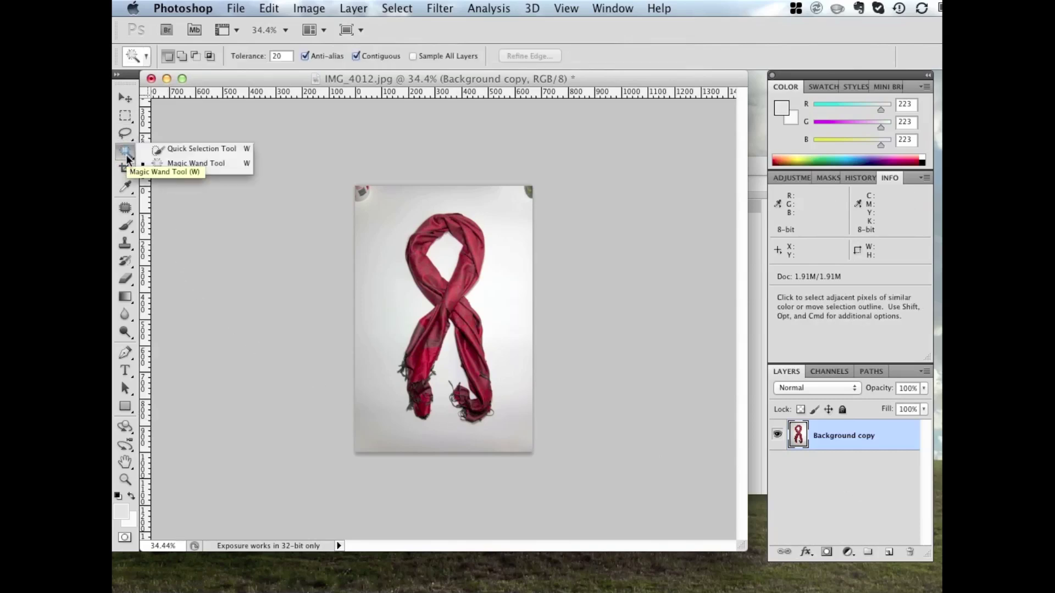
left_click(189, 164)
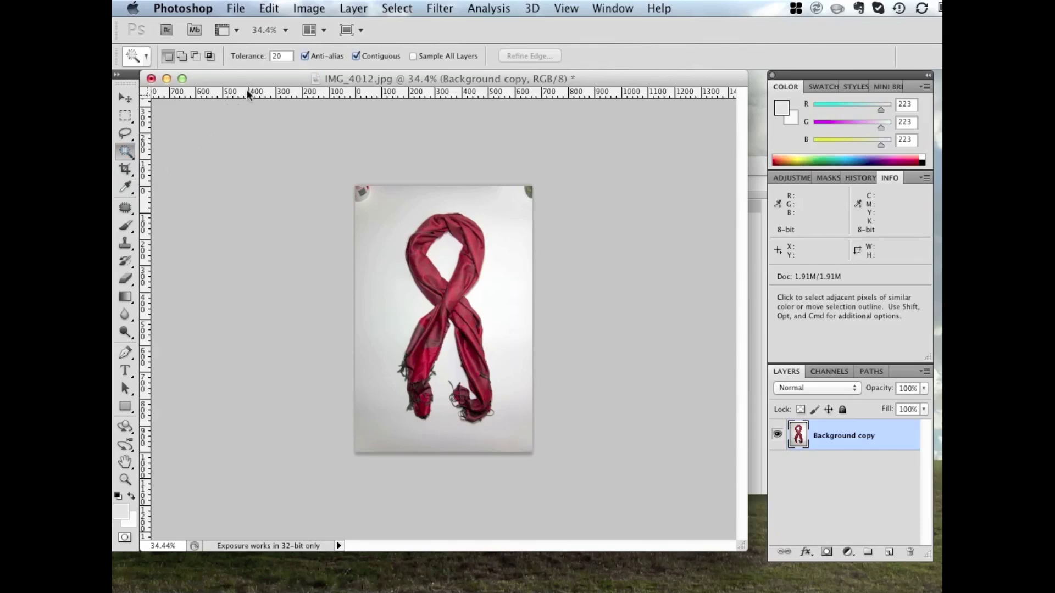
left_click(280, 56)
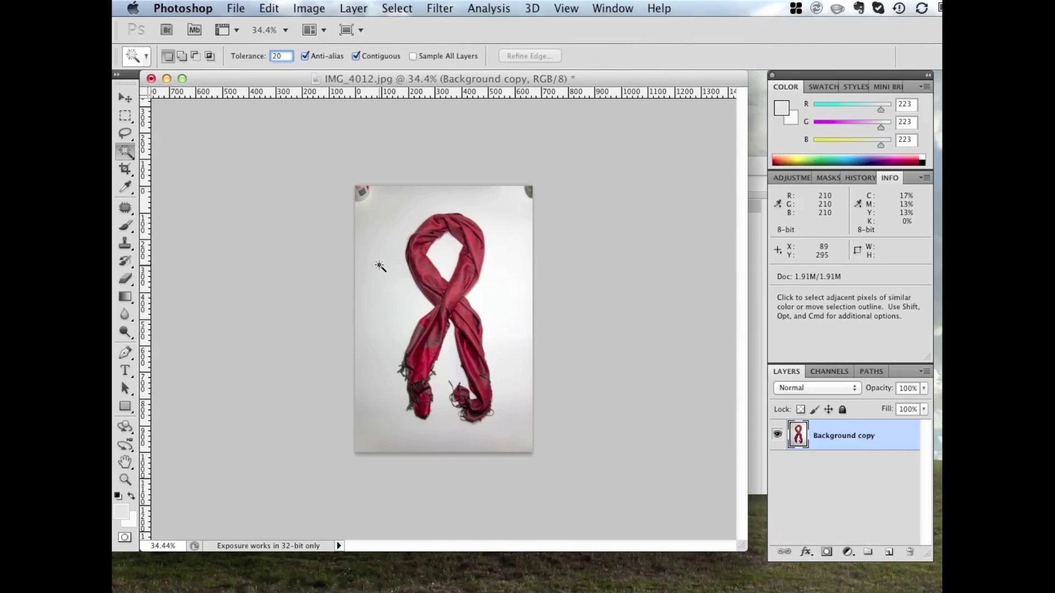
- Select the white background left of the scarf, then add the right side, gaps between the ends, bottom and top-left areas
left_click(380, 267)
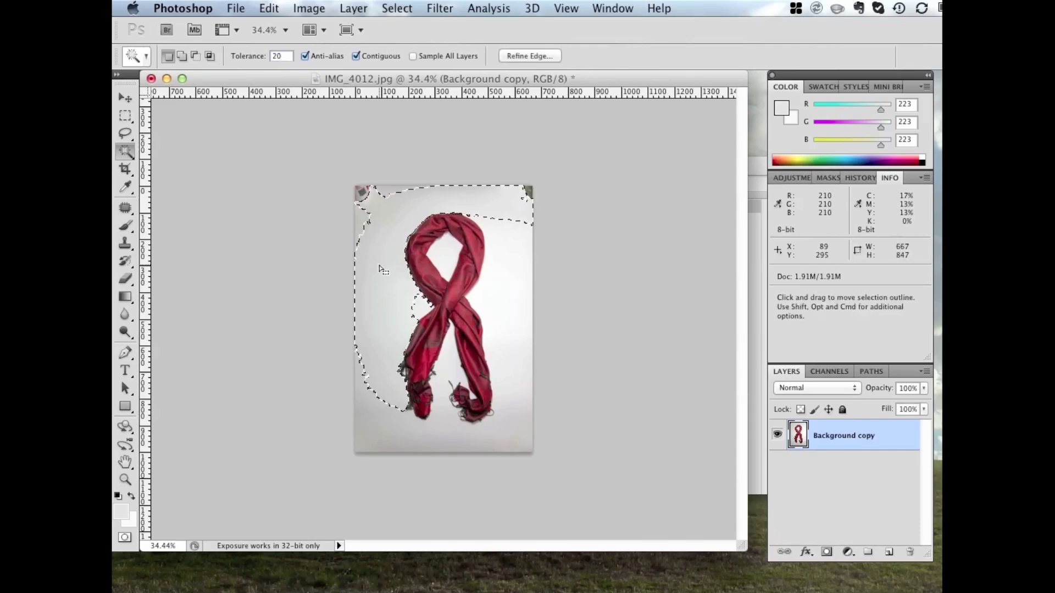
key("shift")
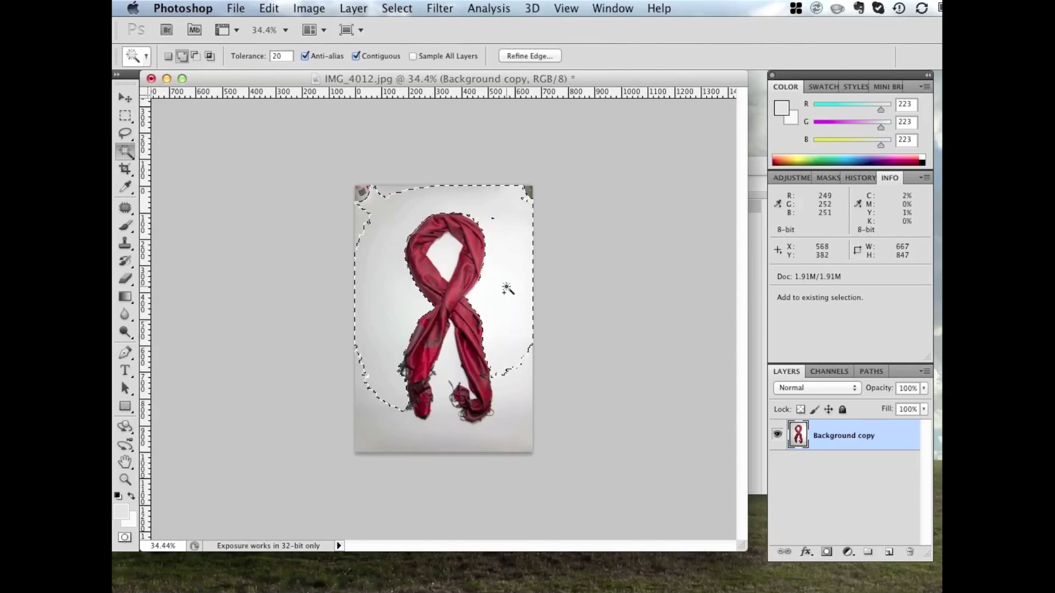
left_click(501, 365)
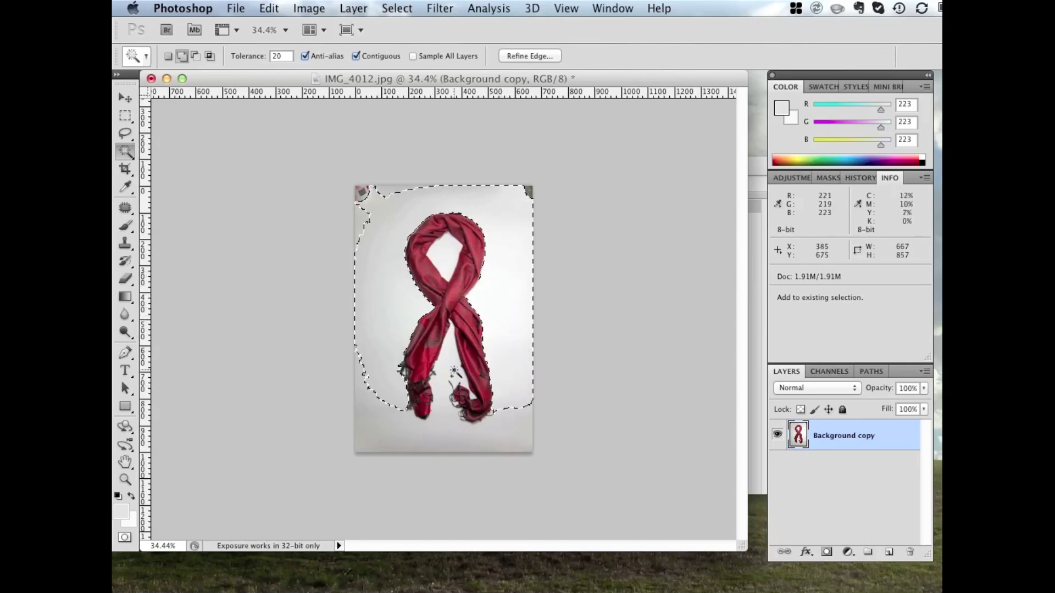
left_click(449, 372)
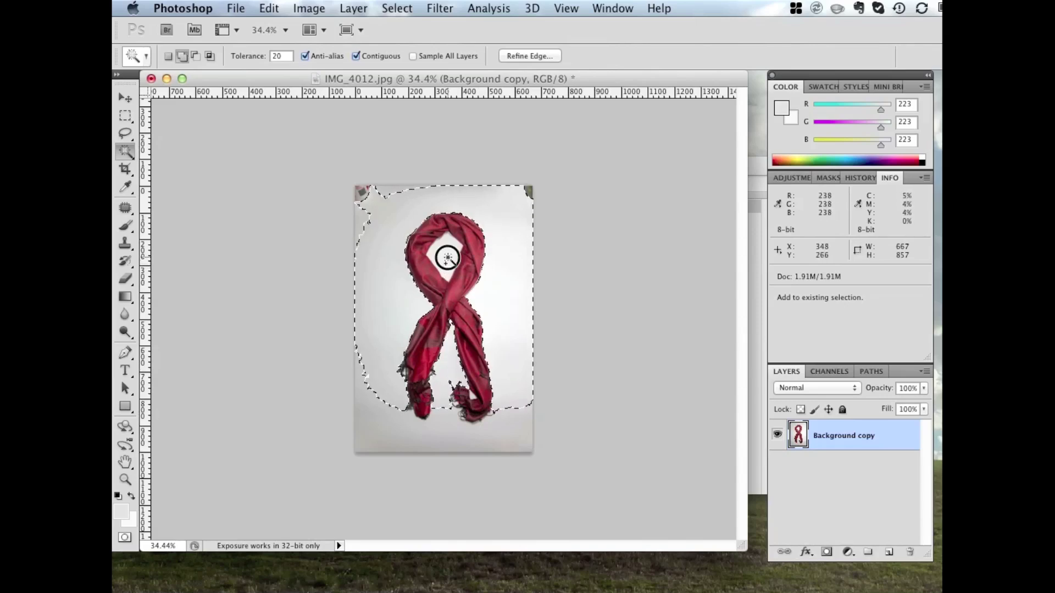
left_click(384, 431)
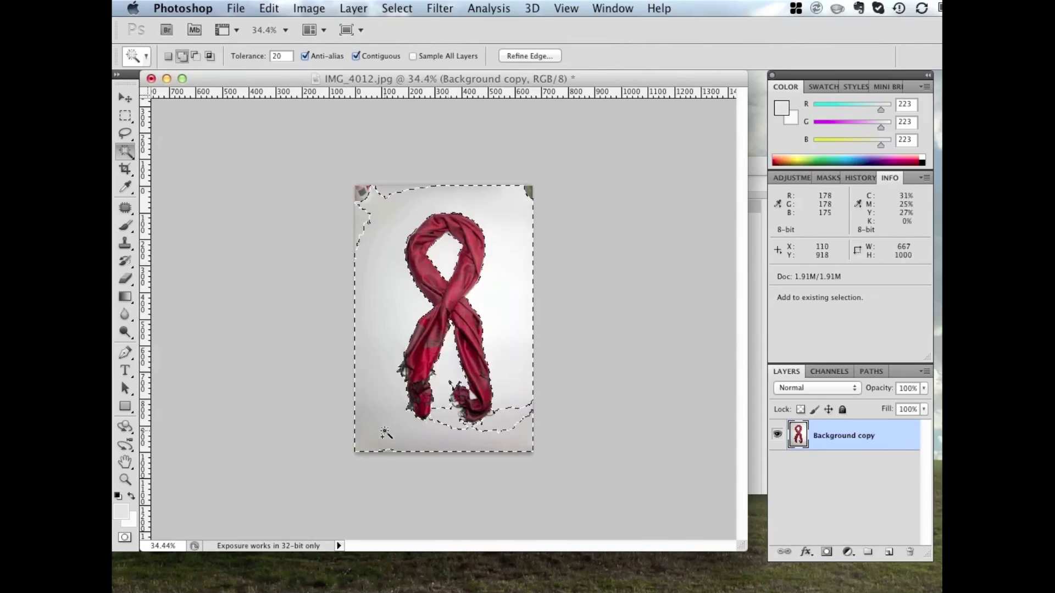
left_click(487, 417)
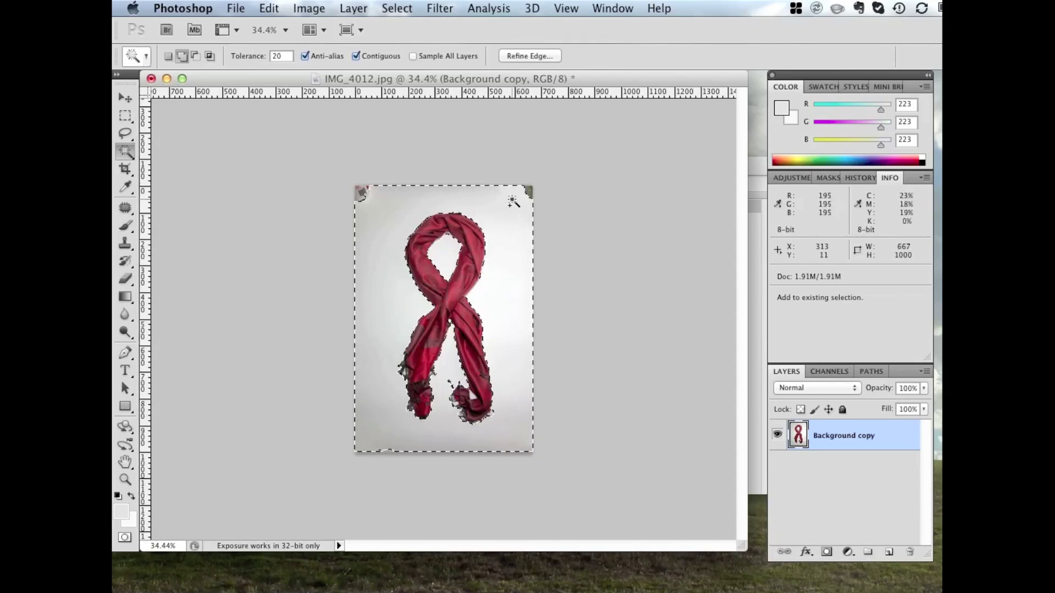
key("shift")
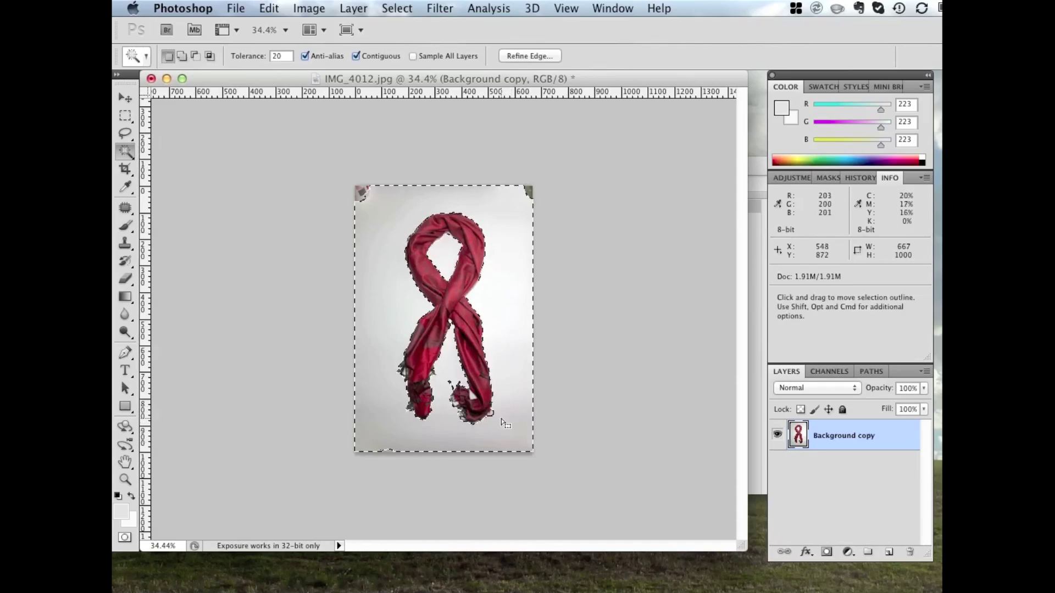
key("alt")
key("alt")
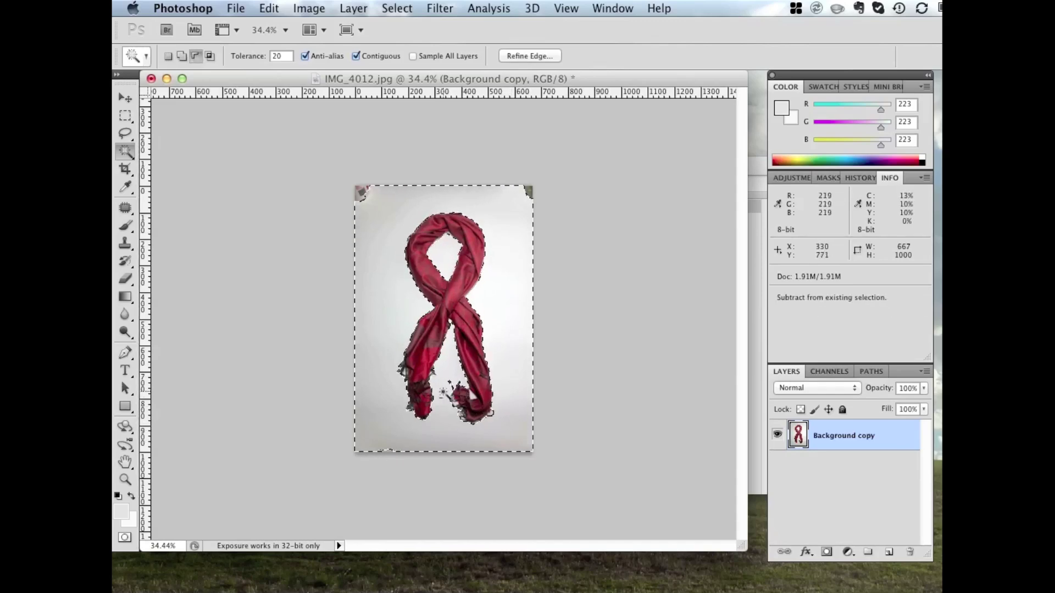
- Add backdrop near the fringed ends and the grey fringe around the loop's inner hole to the selection
scroll(422, 372, "up", 5)
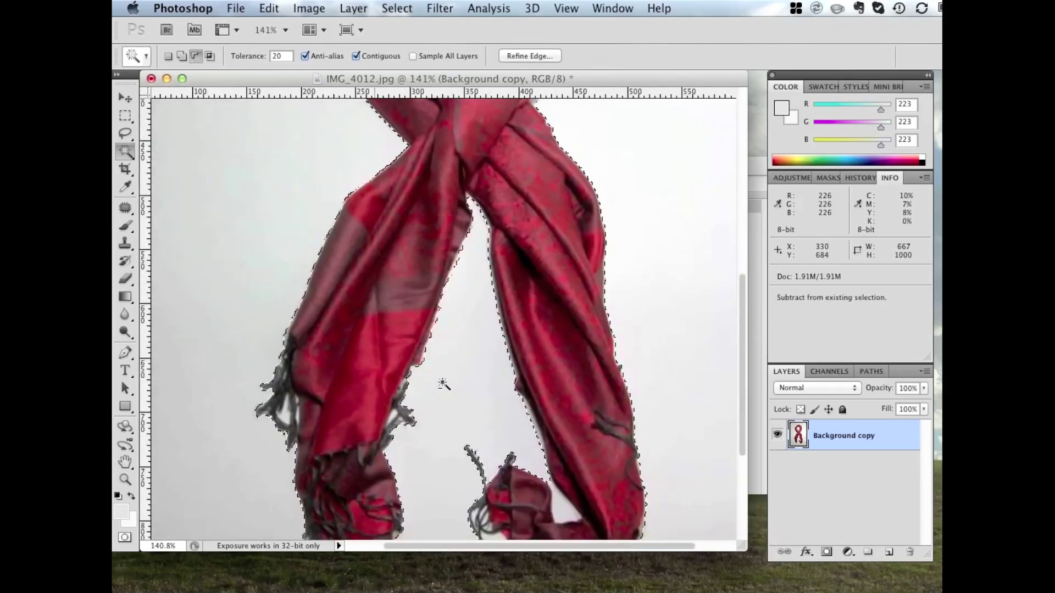
scroll(445, 388, "down", 5)
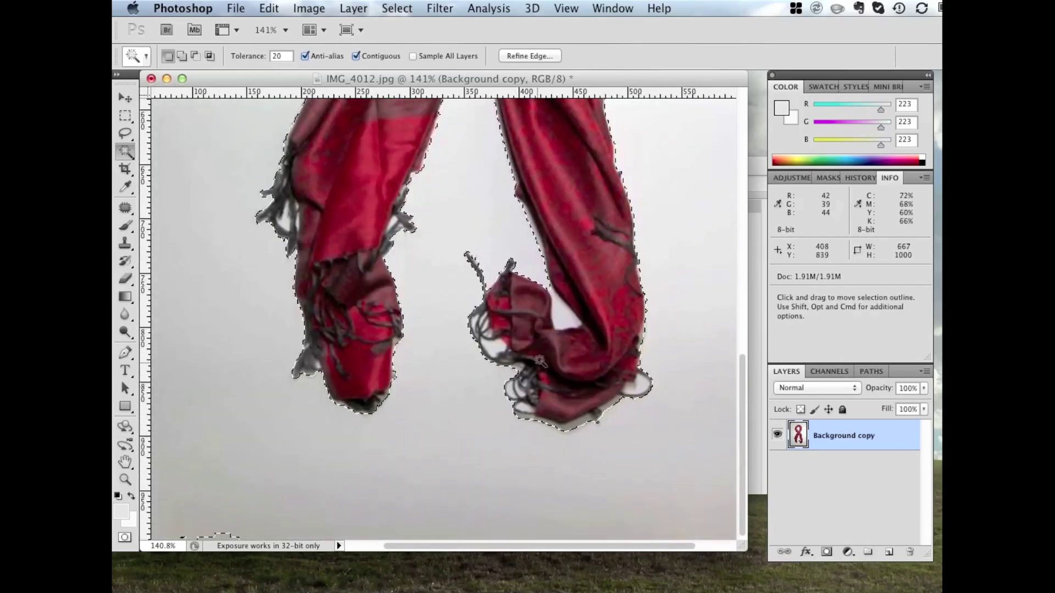
key("shift")
scroll(566, 330, "up", 4)
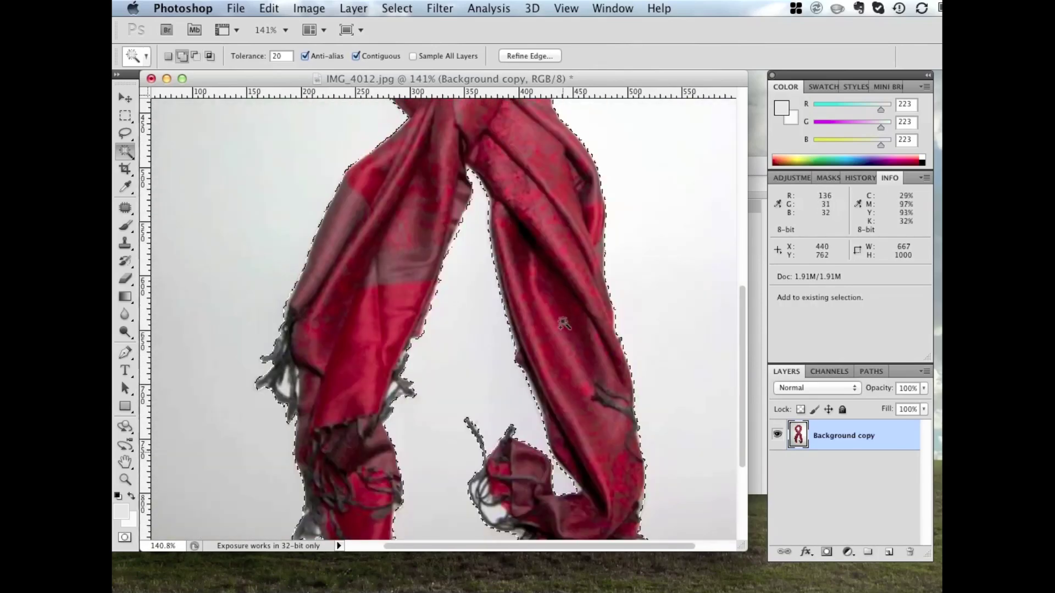
left_click(570, 483, "shift")
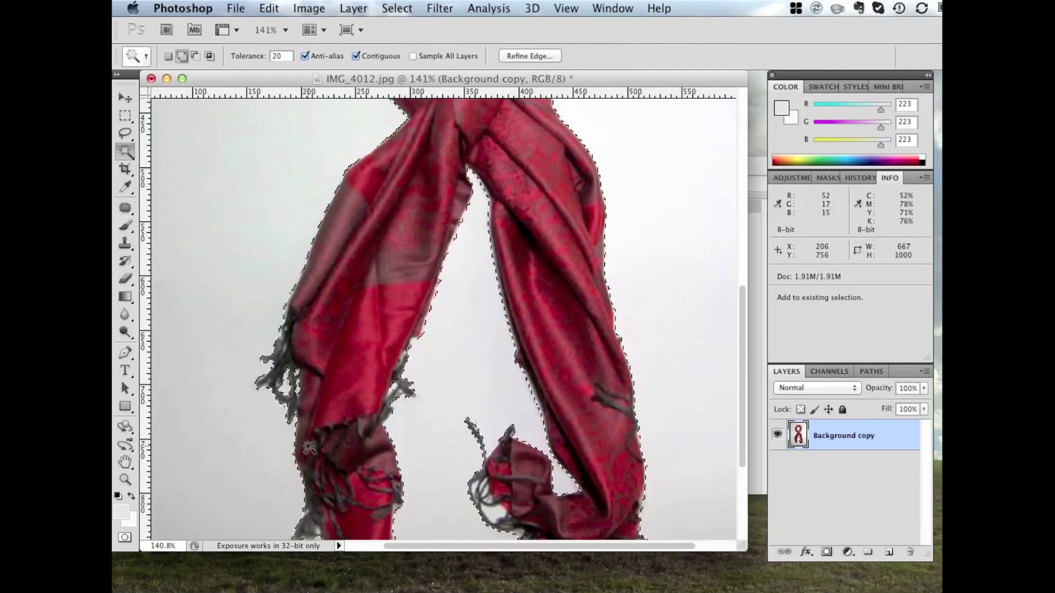
scroll(471, 309, "up", 10)
key("shift")
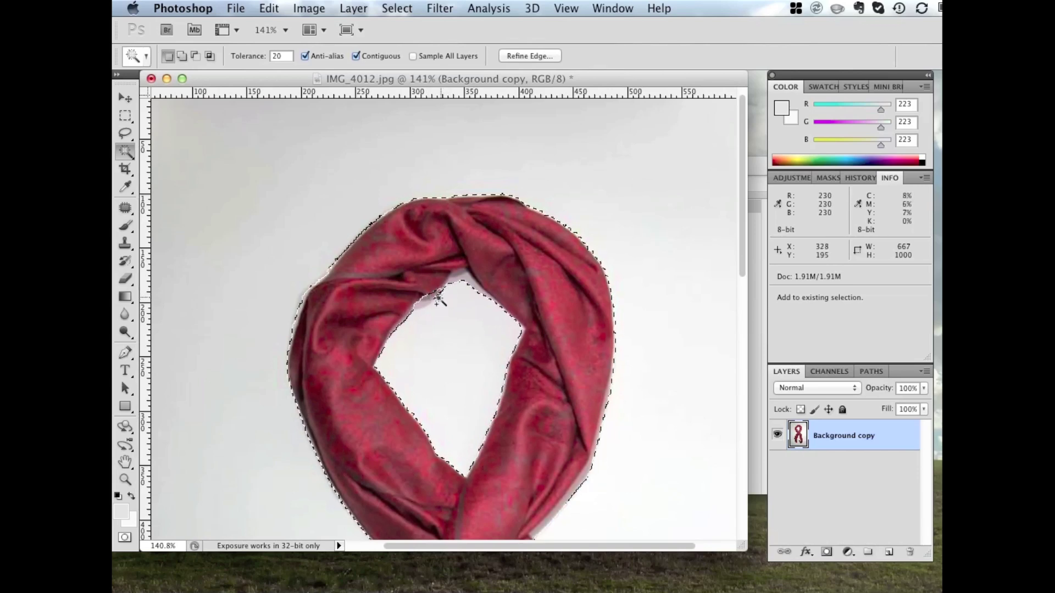
key("shift")
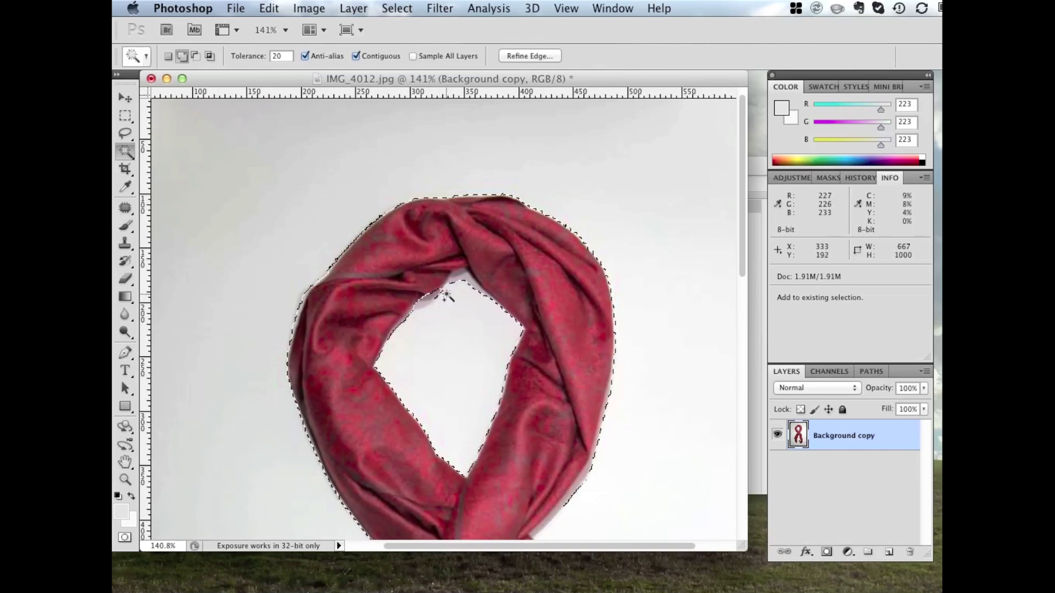
left_click(448, 291, "shift")
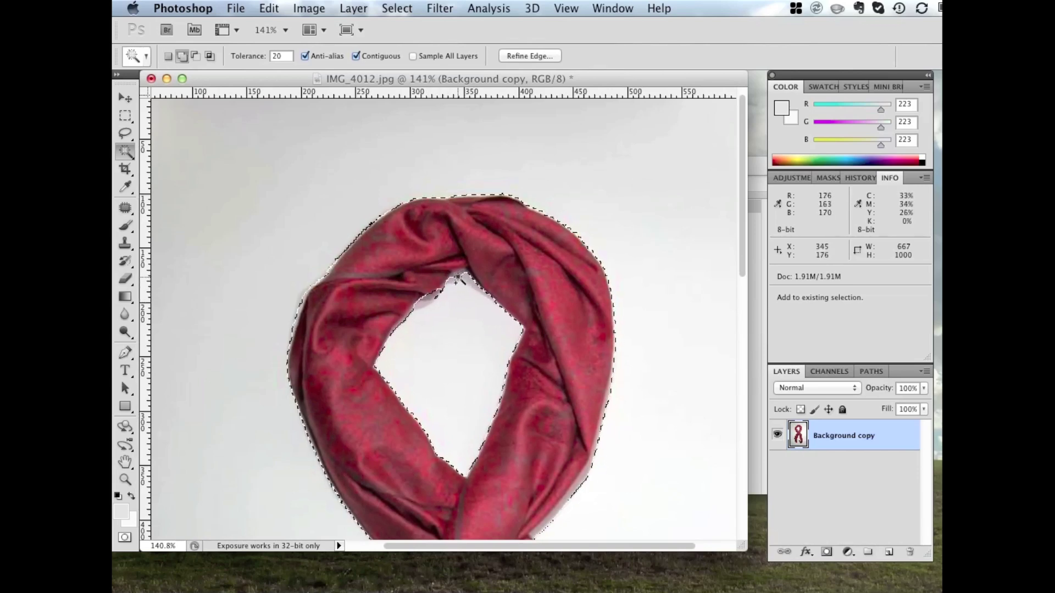
left_click(437, 296, "shift")
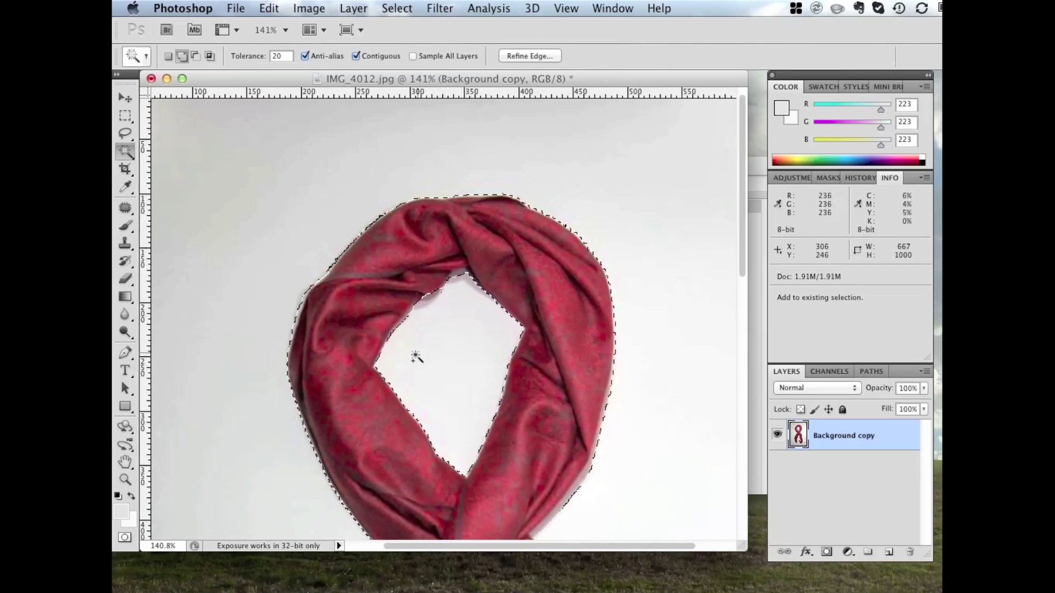
left_click(404, 324, "shift")
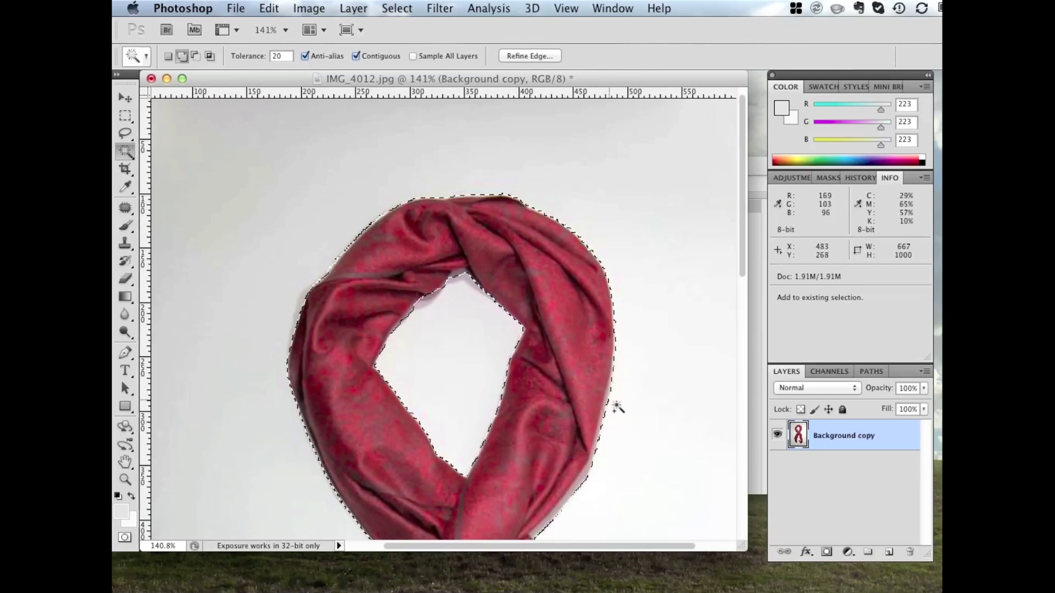
- Review the selection along the scarf's fringed lower ends and switch to the Rectangular Marquee tool
scroll(604, 407, "down", 5)
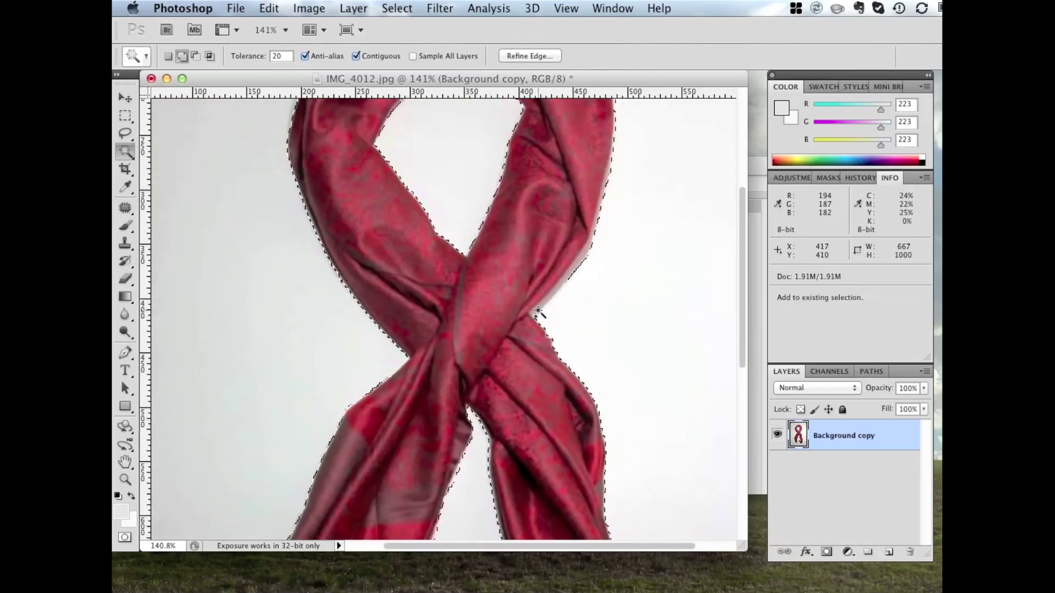
scroll(577, 286, "down", 8)
scroll(616, 254, "up", 5)
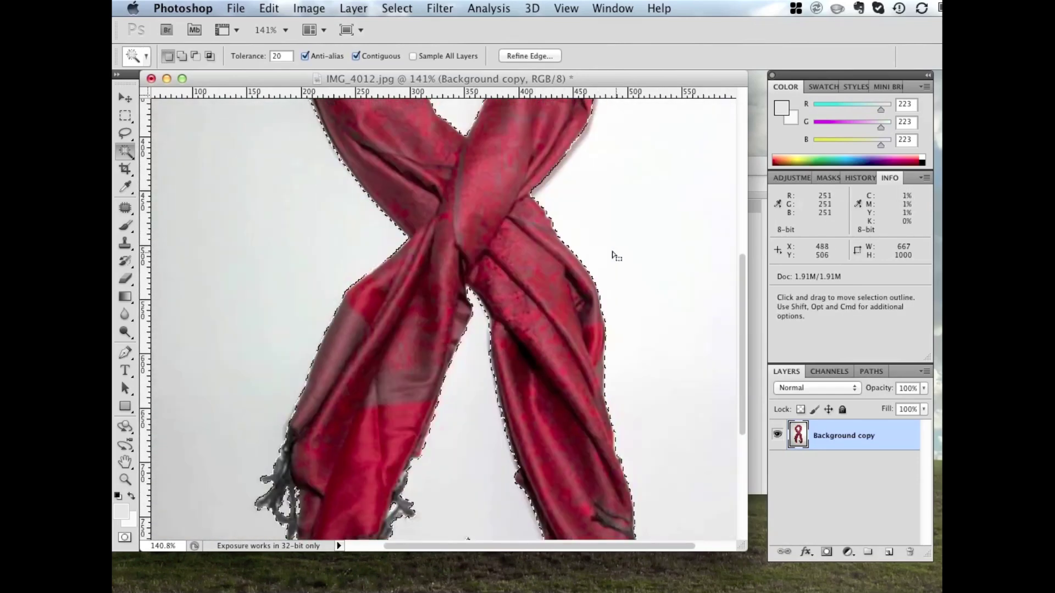
scroll(605, 242, "up", 10)
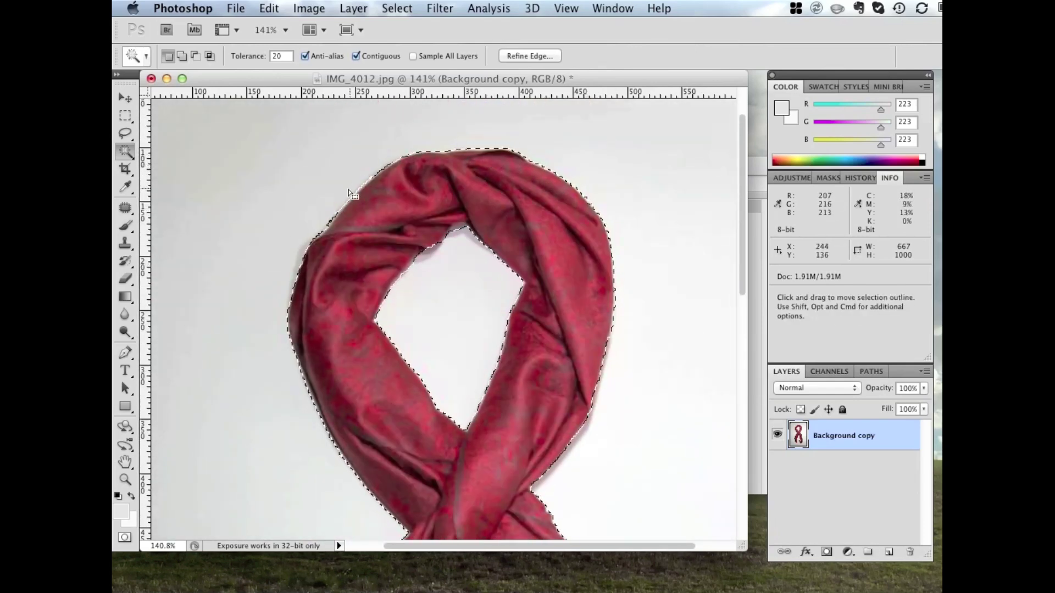
scroll(297, 326, "down", 3)
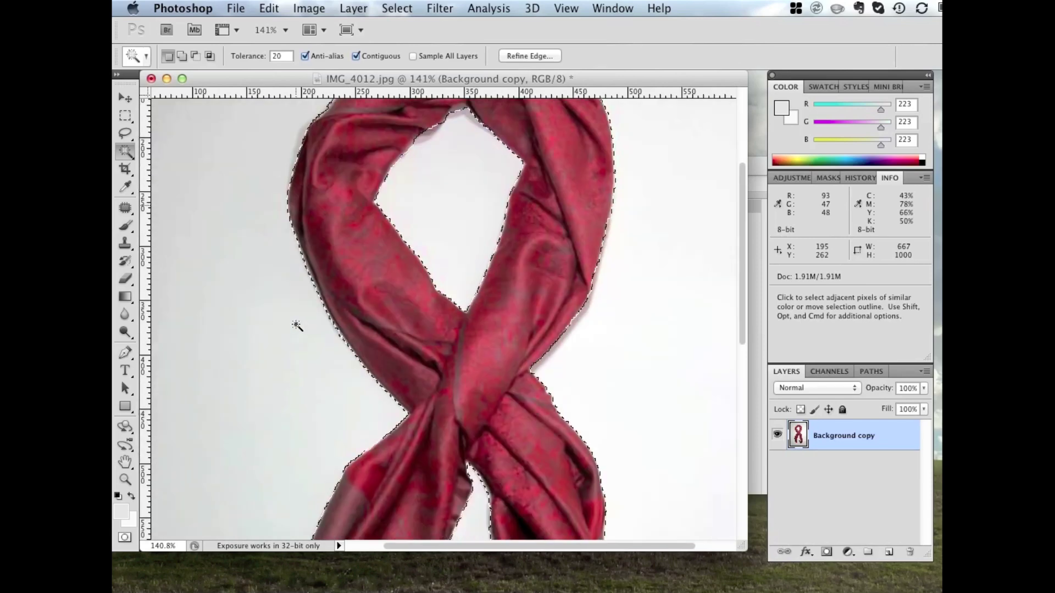
key("shift")
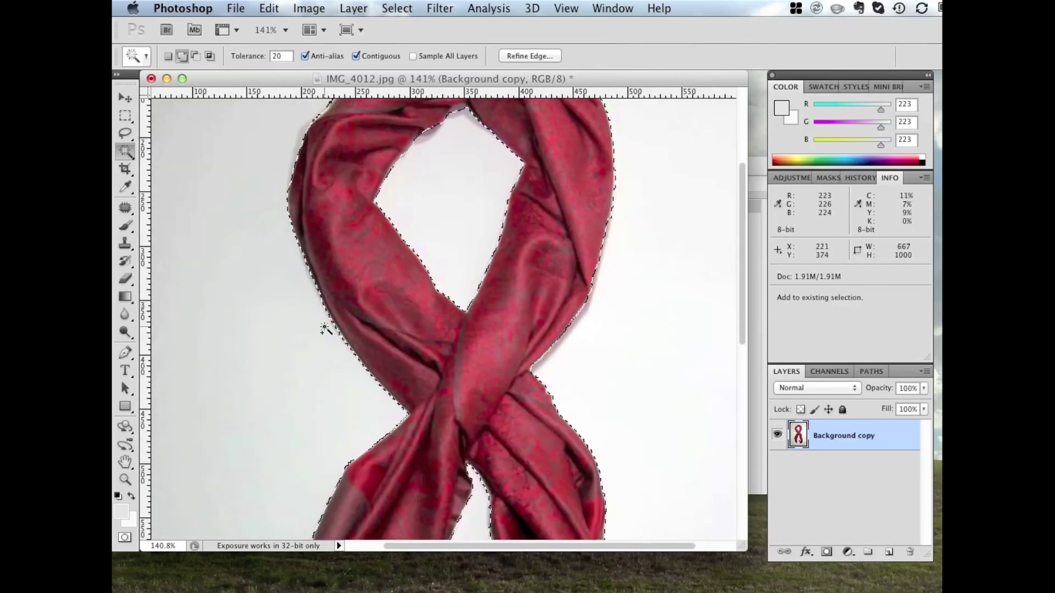
scroll(334, 338, "down", 4)
scroll(334, 338, "down", 5)
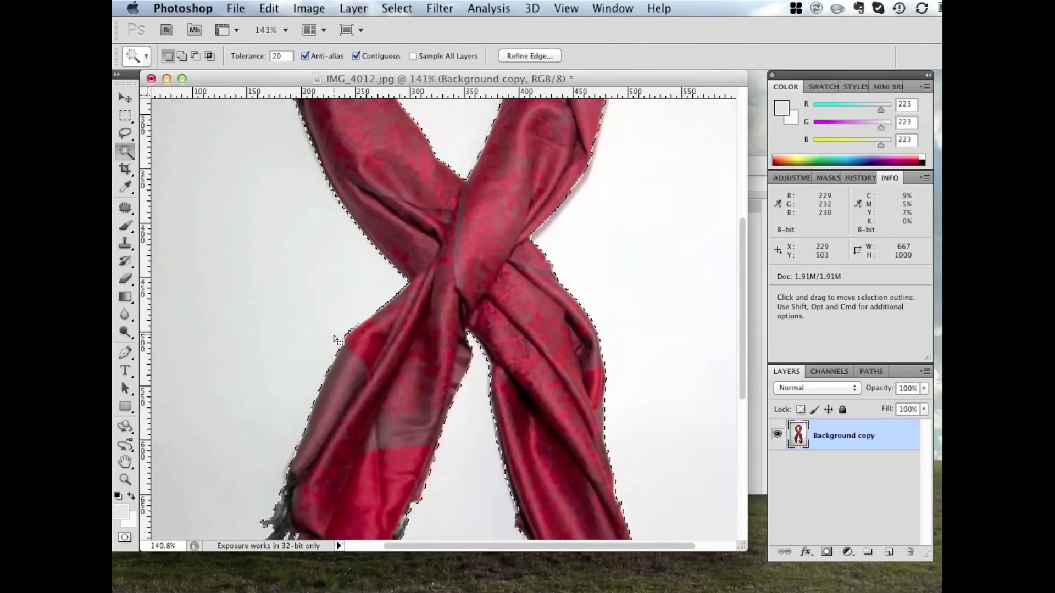
scroll(334, 344, "down", 2)
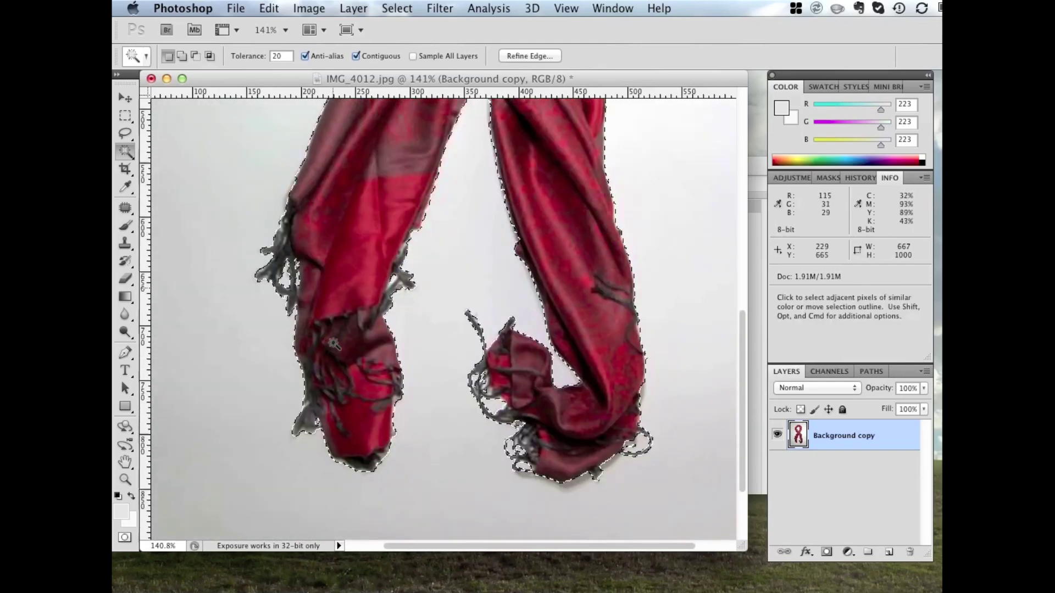
key("shift")
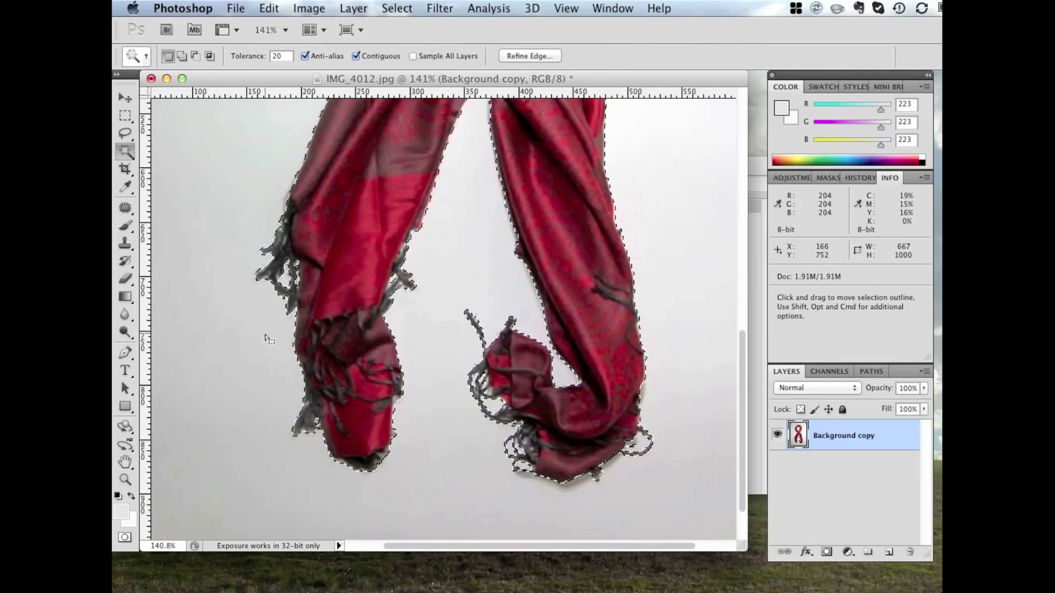
left_click(126, 116)
- Zoom out and add the cup at the top-left to the selection with a rectangle
scroll(207, 160, "up", 10)
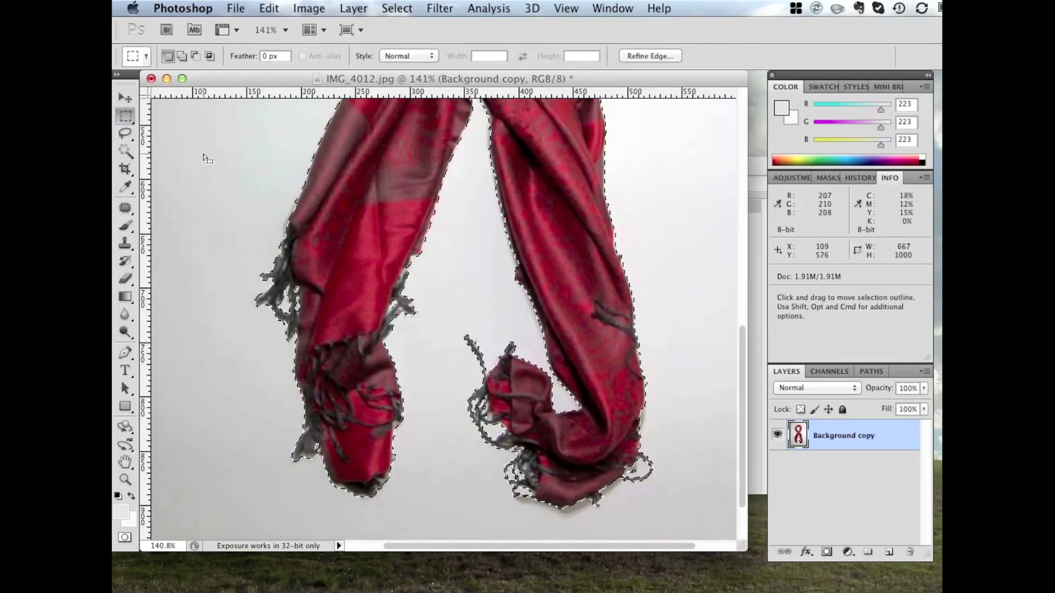
scroll(207, 159, "left", 5)
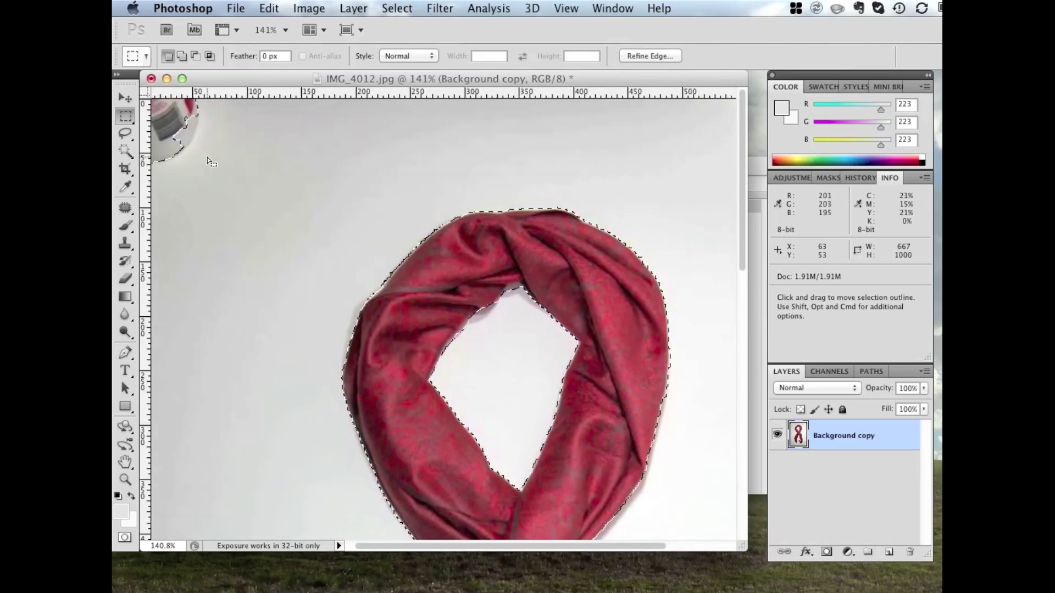
key("alt")
scroll(208, 159, "down", 5)
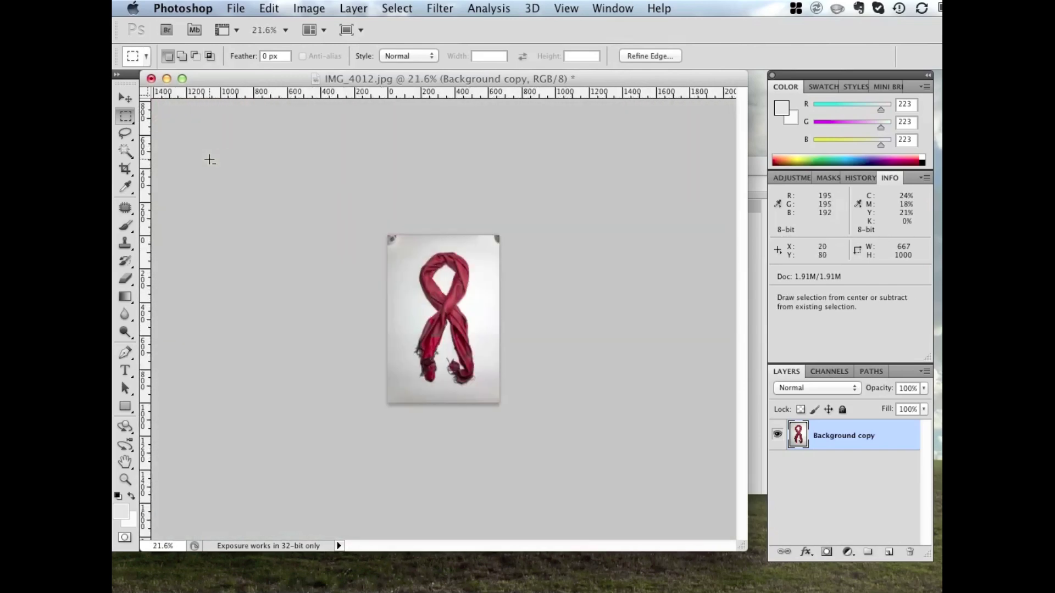
scroll(207, 160, "up", 3)
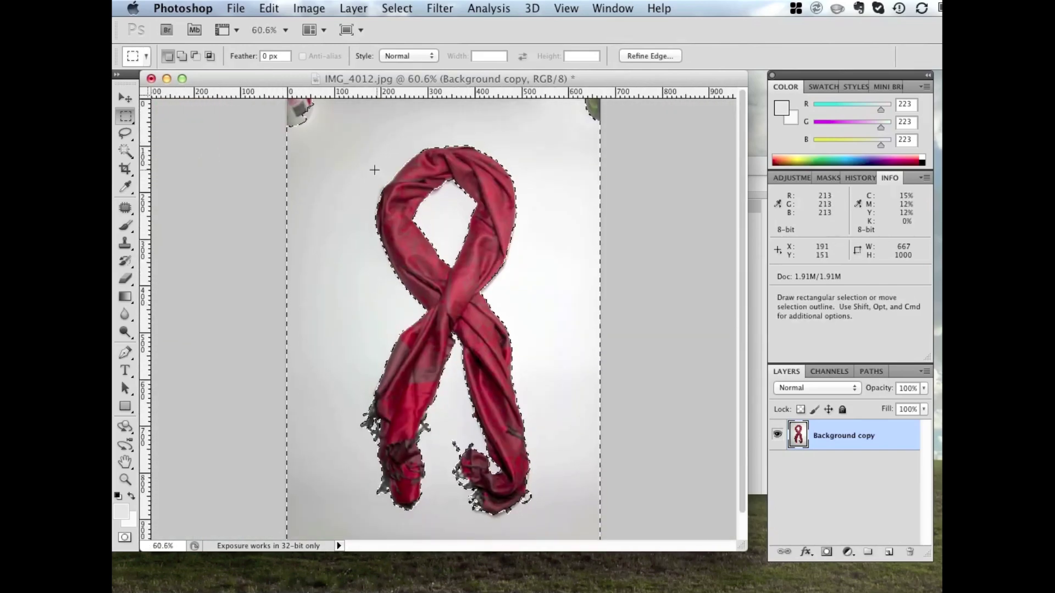
key("shift")
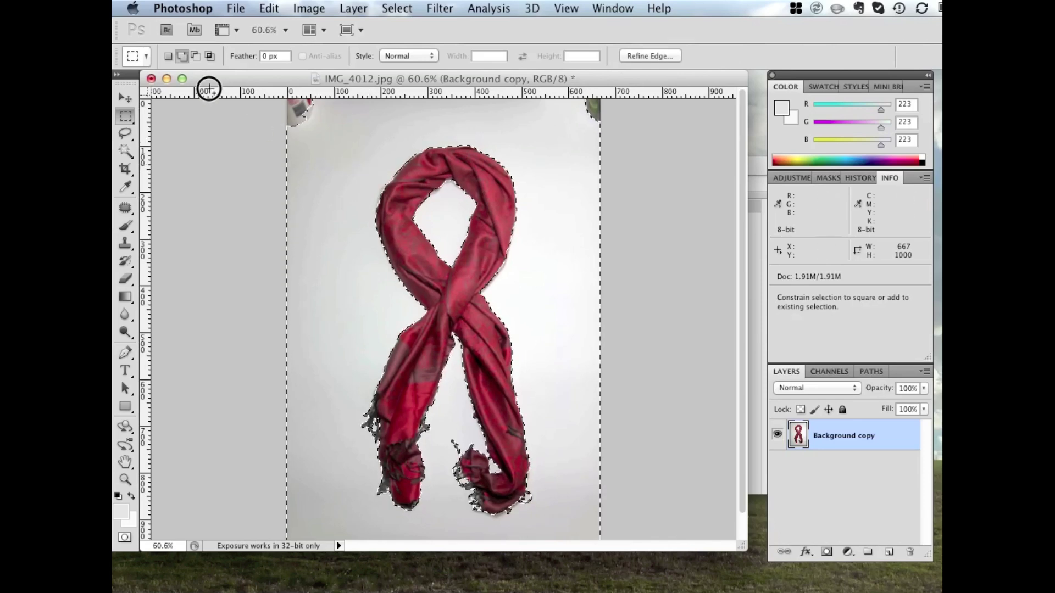
left_click_drag(207, 90, 297, 132)
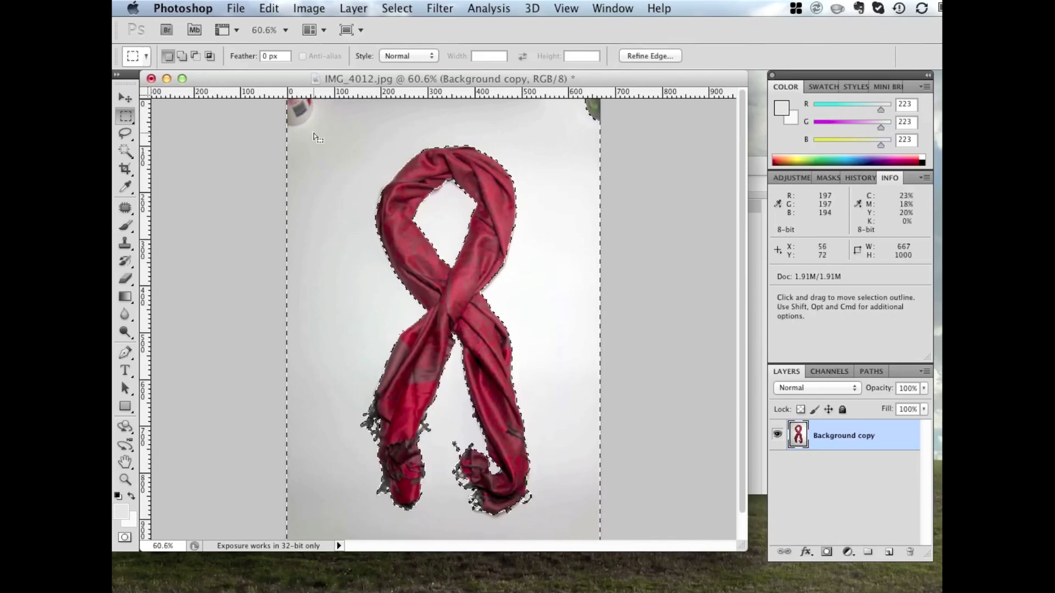
- Add rectangular strips along the image's top, right and bottom edges to the selection
key("shift")
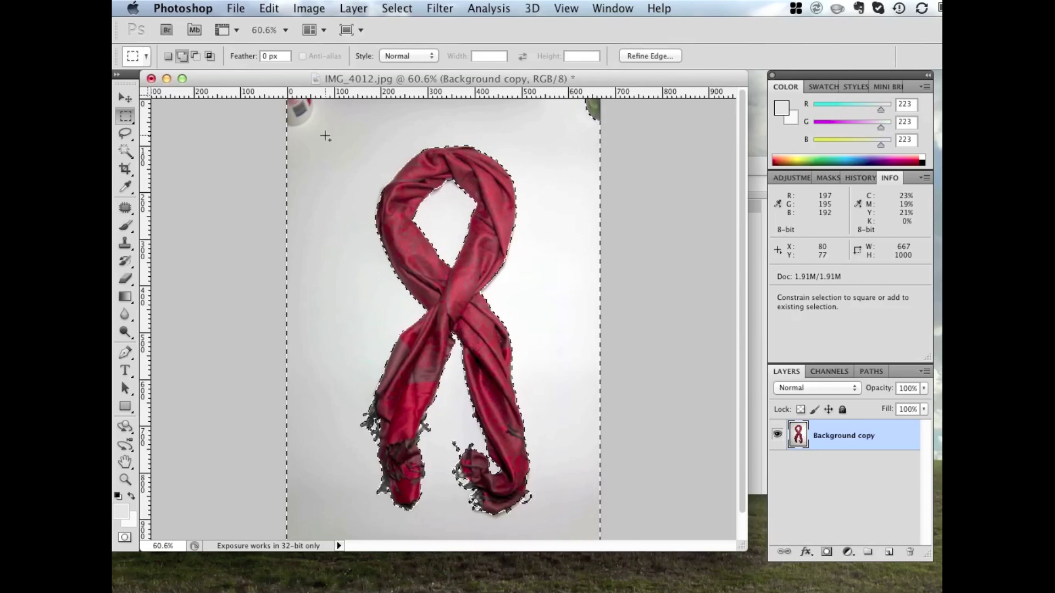
left_click_drag(325, 135, 698, 88)
key("shift")
left_click_drag(550, 116, 721, 575)
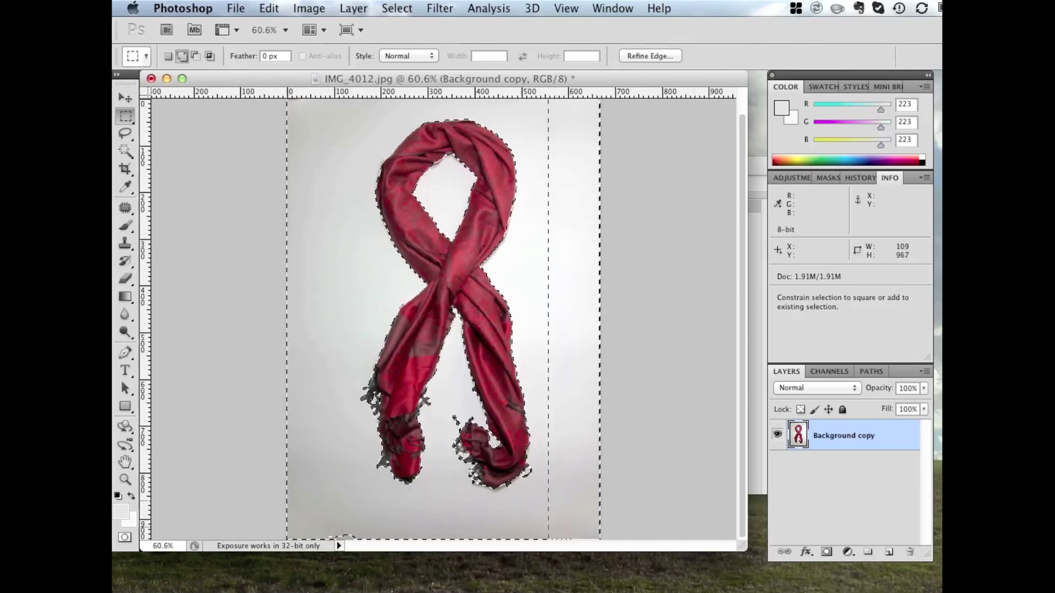
left_click_drag(578, 509, 575, 526)
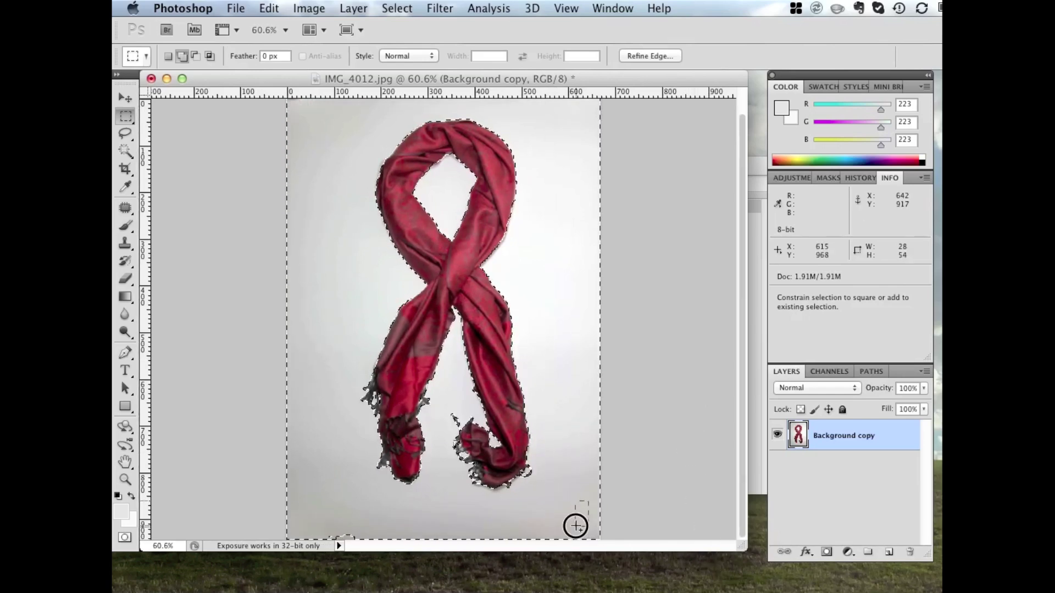
left_click_drag(574, 526, 369, 577)
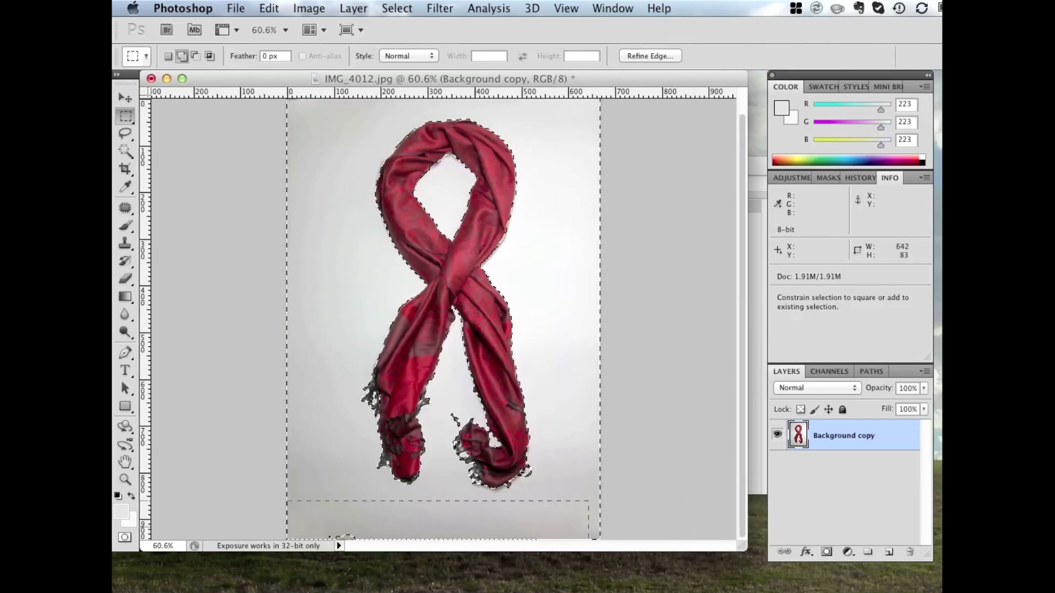
left_click_drag(331, 537, 299, 536)
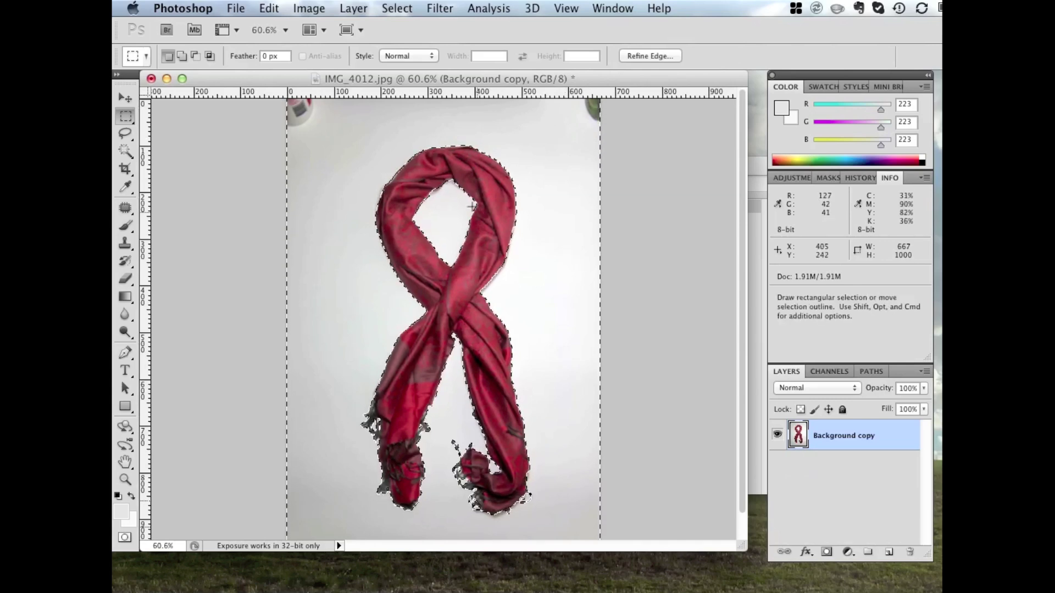
- Clear the selected backdrop pixels with Edit > Clear
left_click(271, 7)
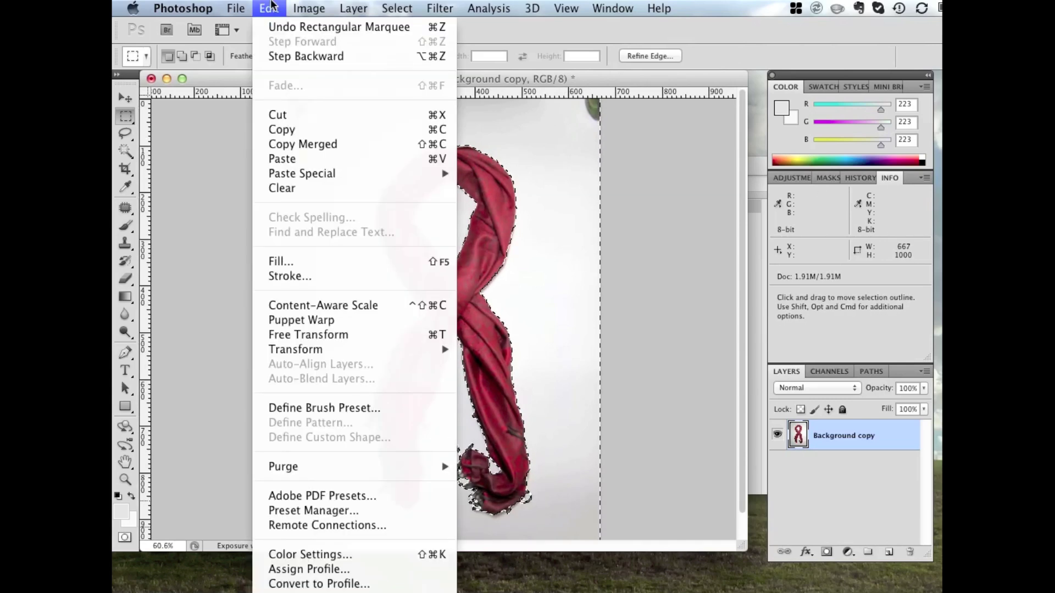
left_click(316, 189)
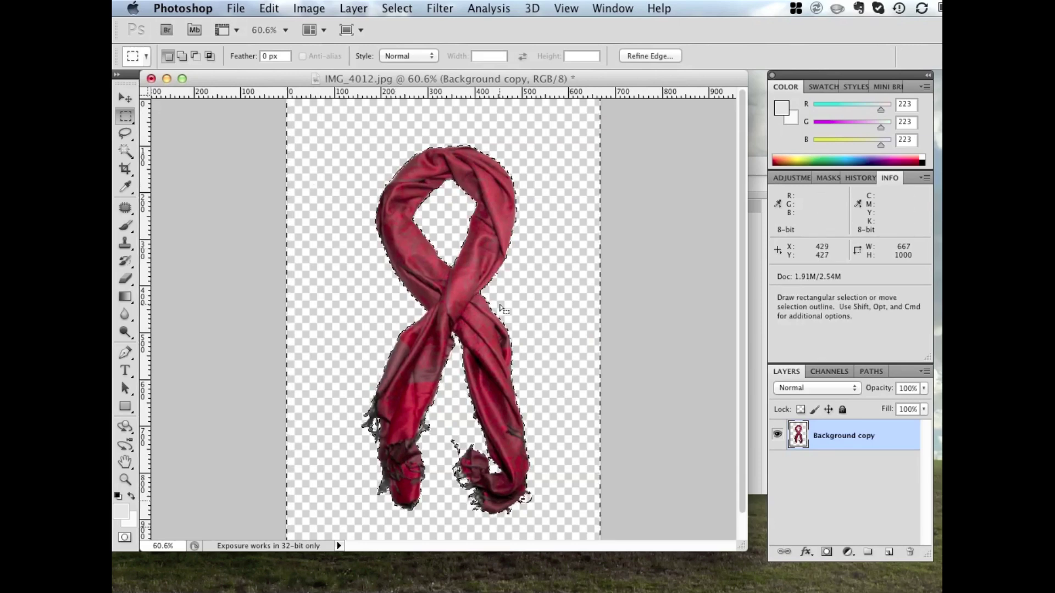
- Create Layer 1, move it below Background copy, and deselect
left_click(890, 553)
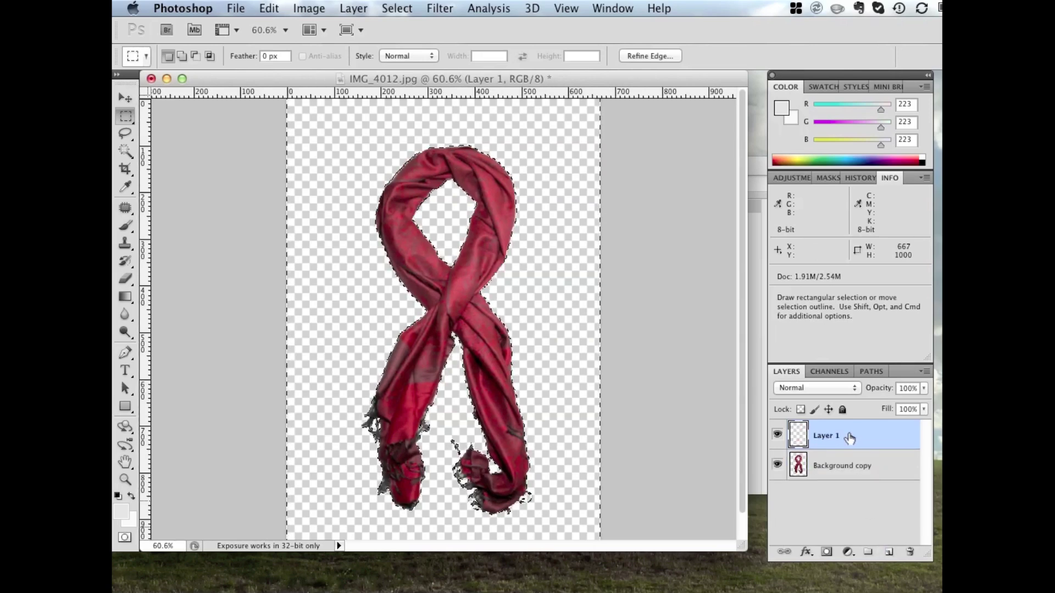
left_click_drag(849, 438, 848, 490)
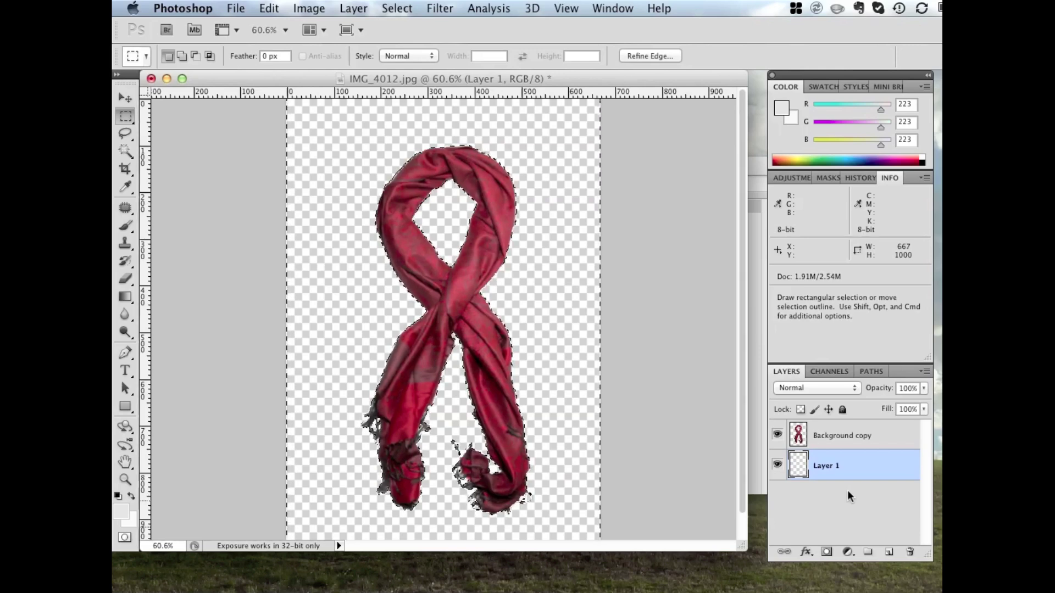
key("super+d")
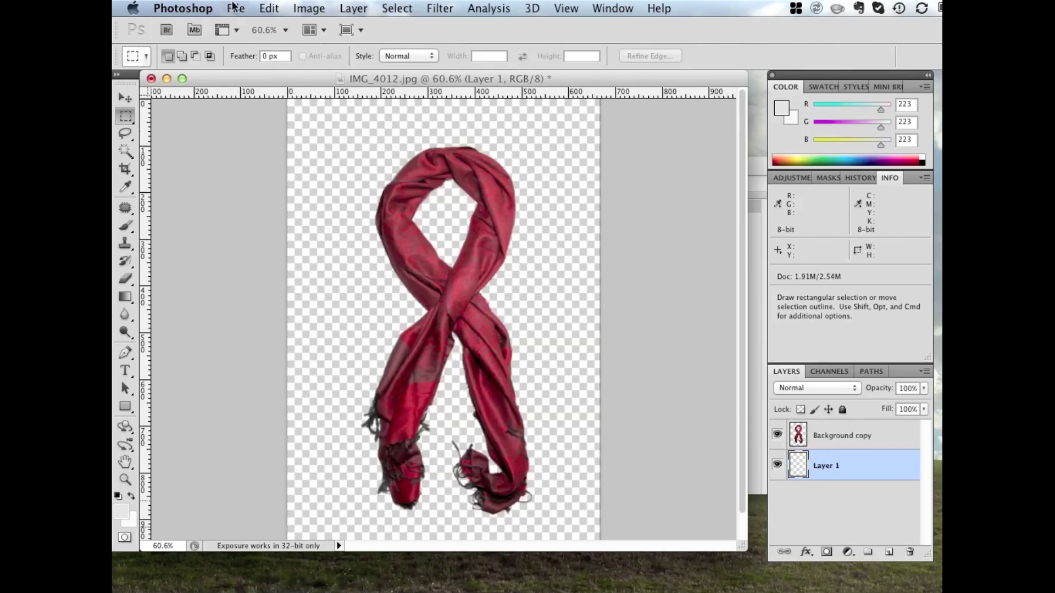
- Fill Layer 1 with White at 100% opacity in Normal mode
left_click(272, 9)
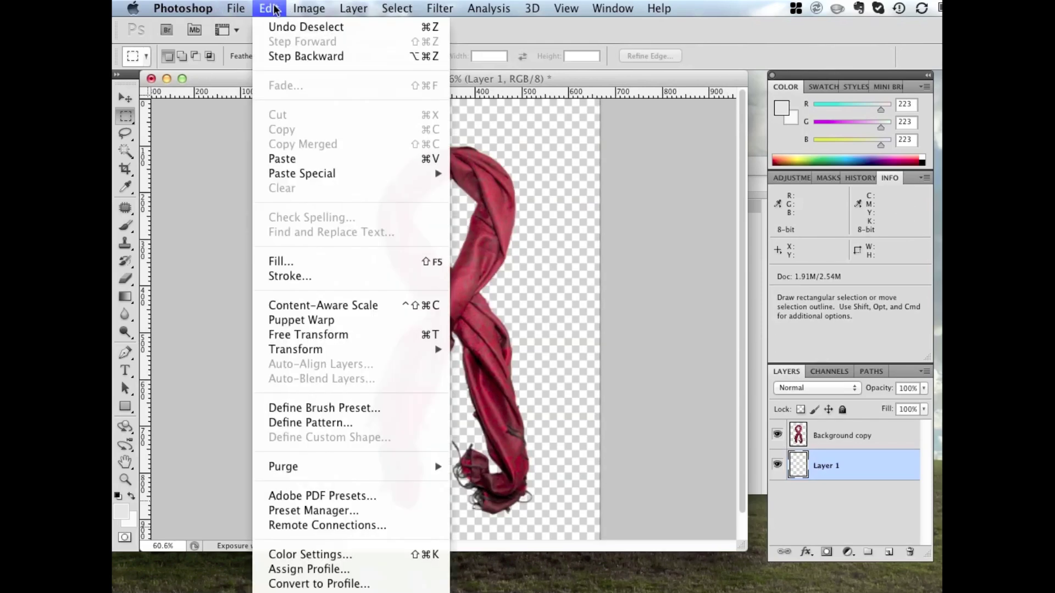
left_click(301, 258)
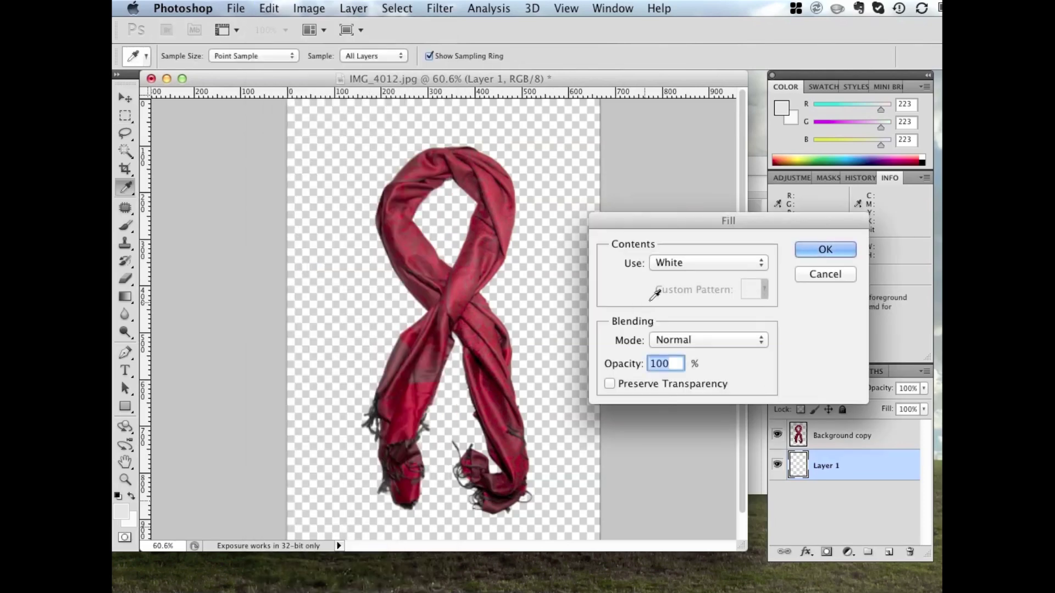
left_click(690, 263)
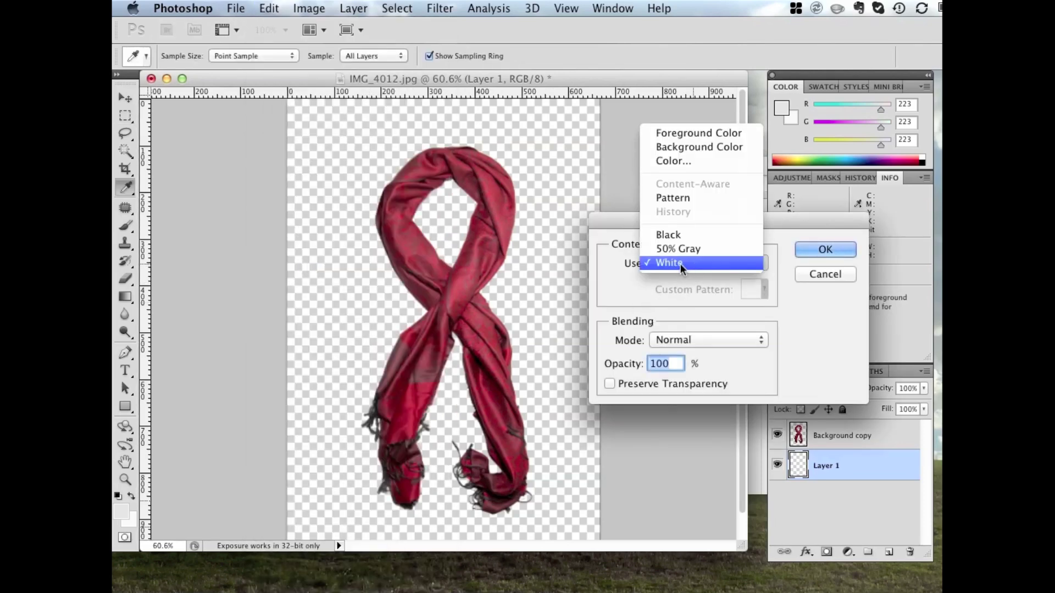
left_click(670, 265)
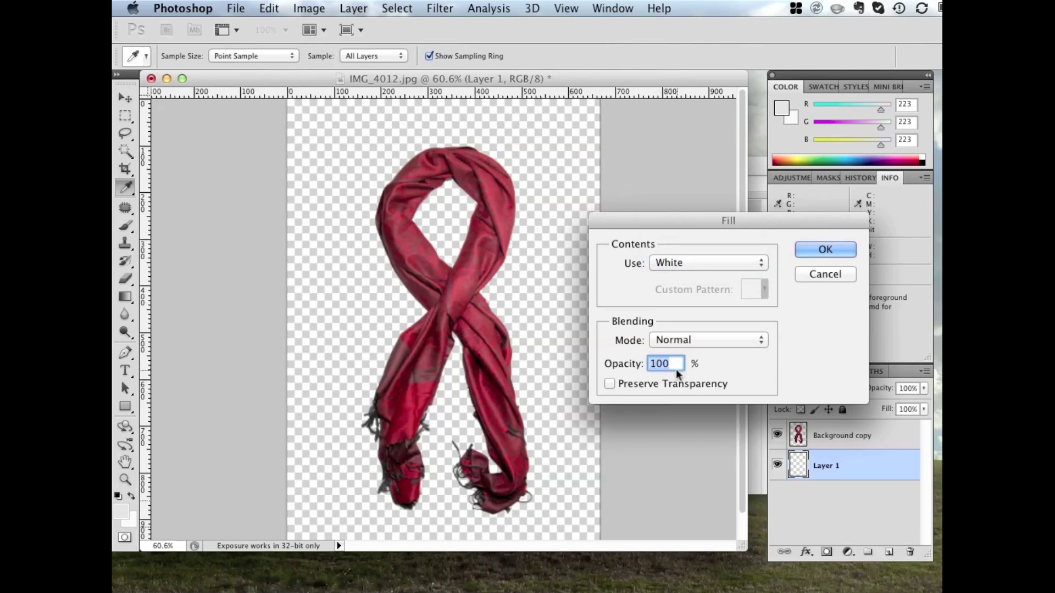
left_click(824, 250)
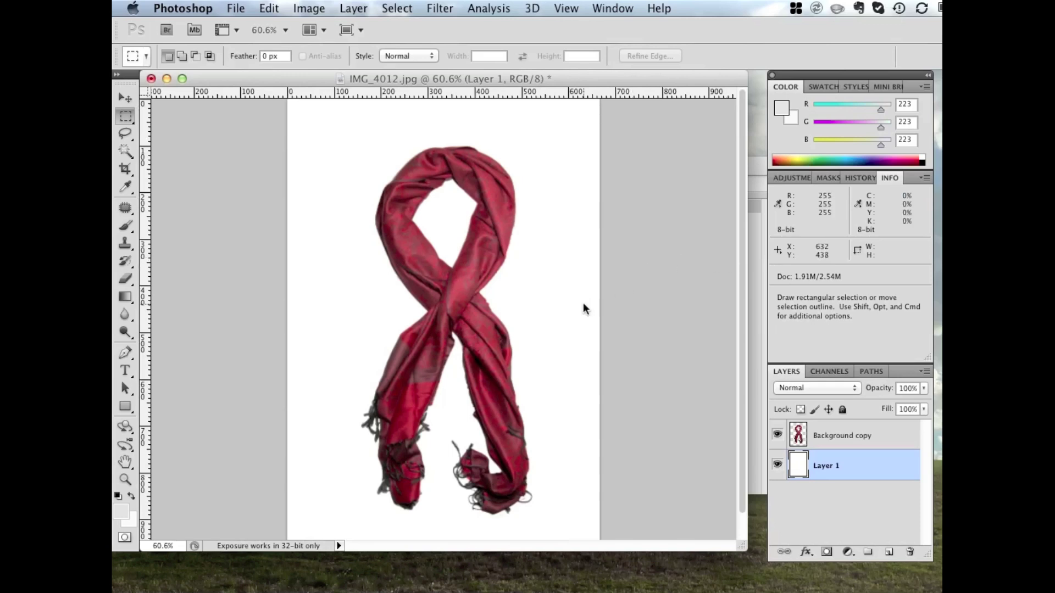
- Select the Background copy layer and set the Eraser to a 4 px brush at 30% hardness
left_click(859, 437)
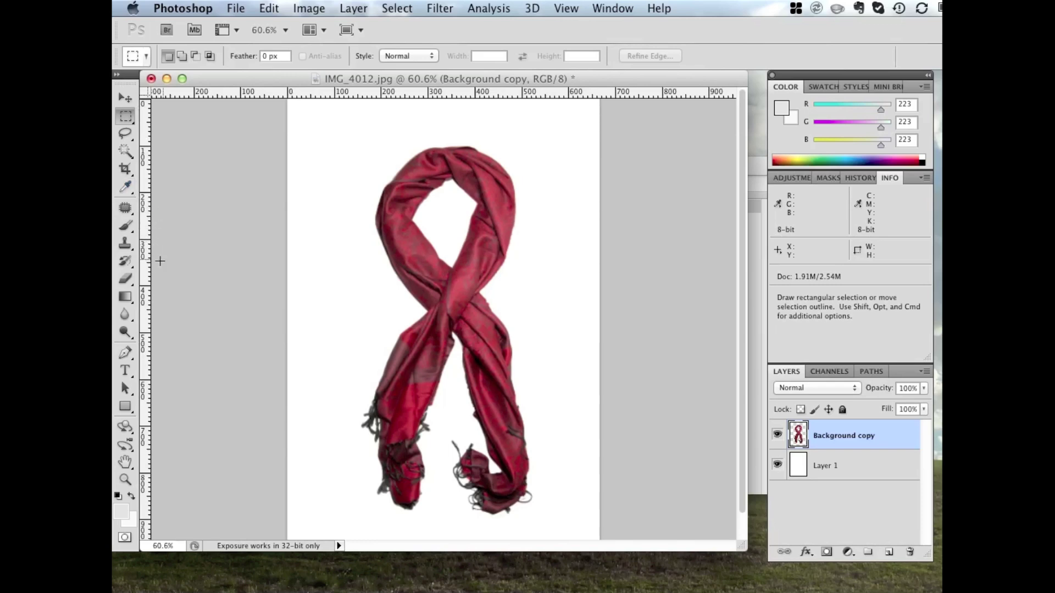
left_click(127, 282)
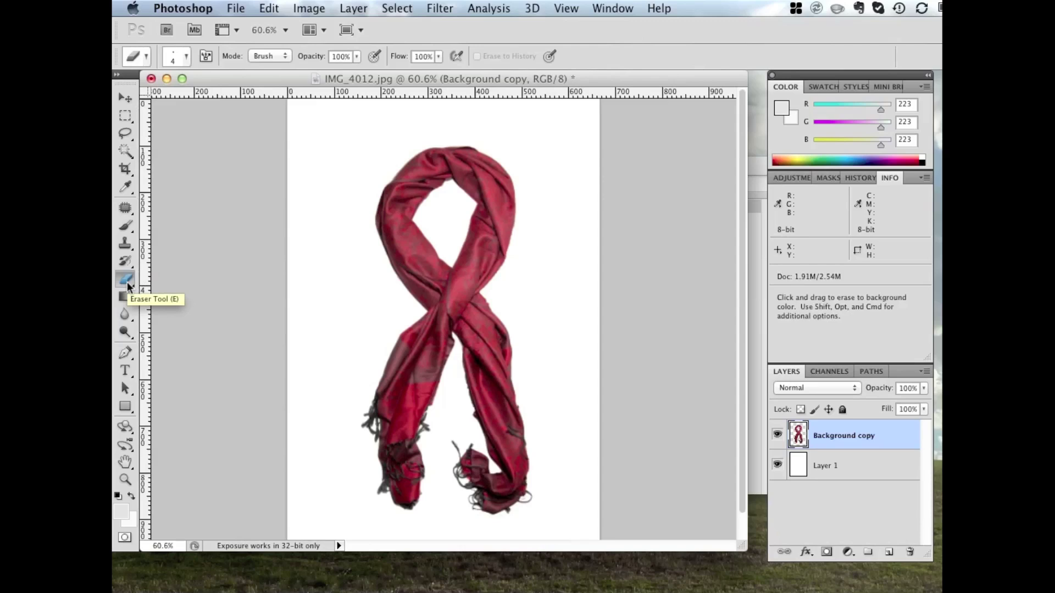
left_click(186, 57)
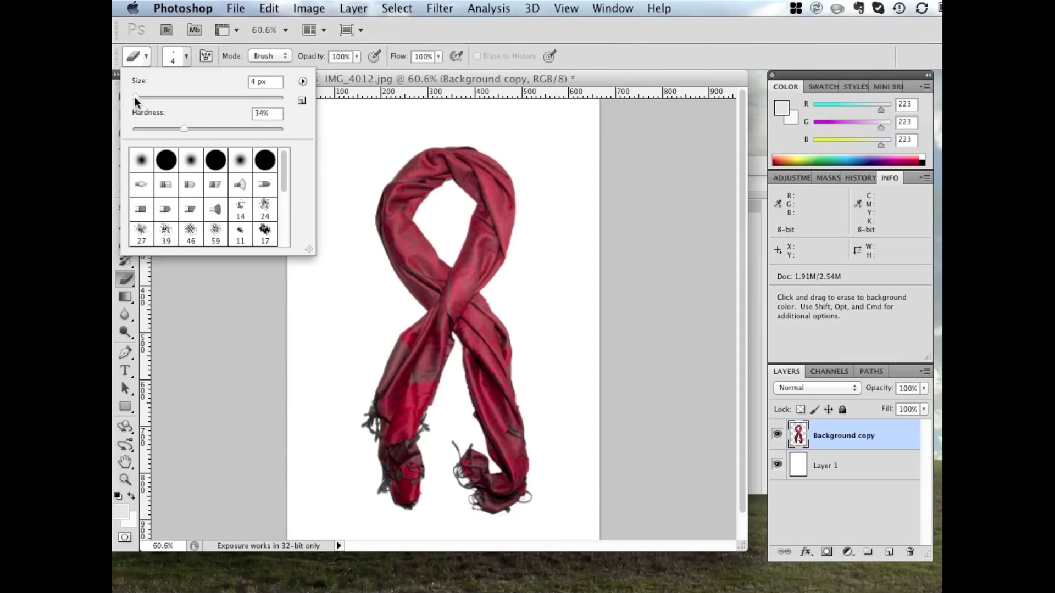
left_click_drag(134, 96, 135, 103)
left_click_drag(183, 128, 178, 131)
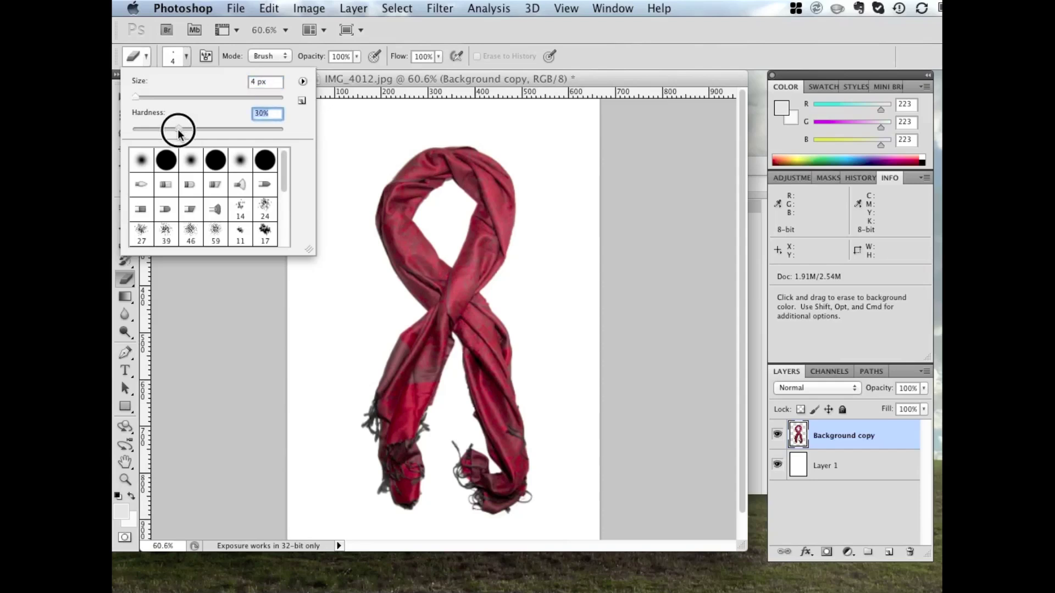
left_click(189, 59)
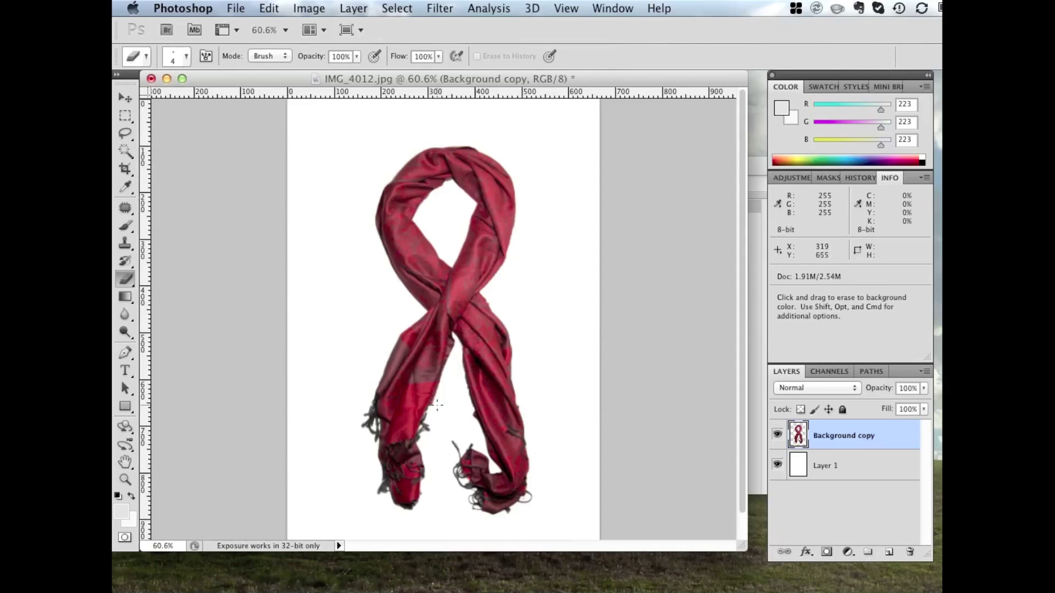
key("alt")
- Erase the pink and pale fringe along the scarf's right edge, right end and left end
scroll(434, 399, "up", 8)
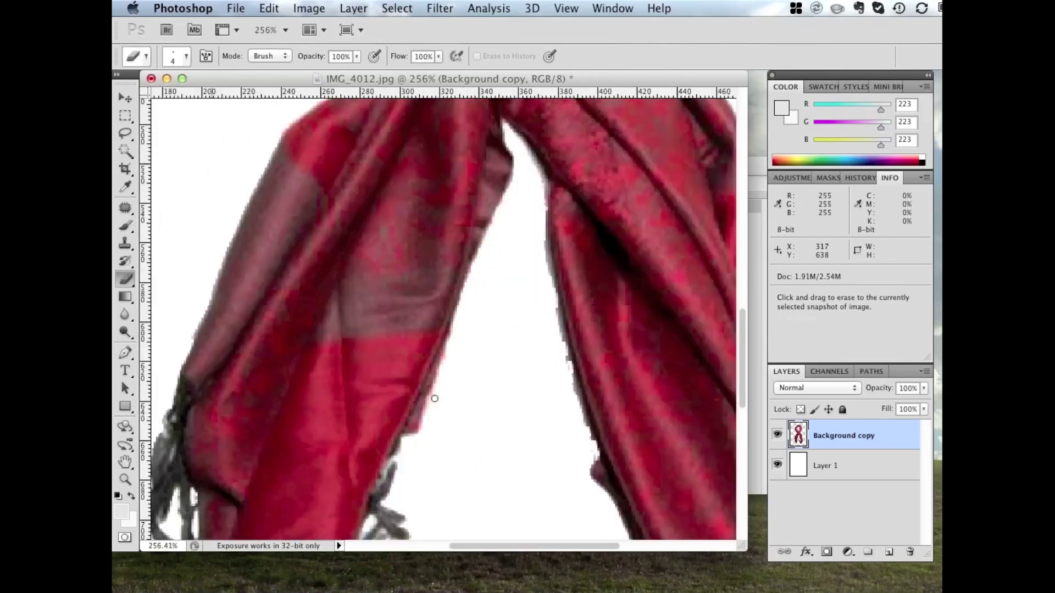
scroll(434, 398, "down", 3)
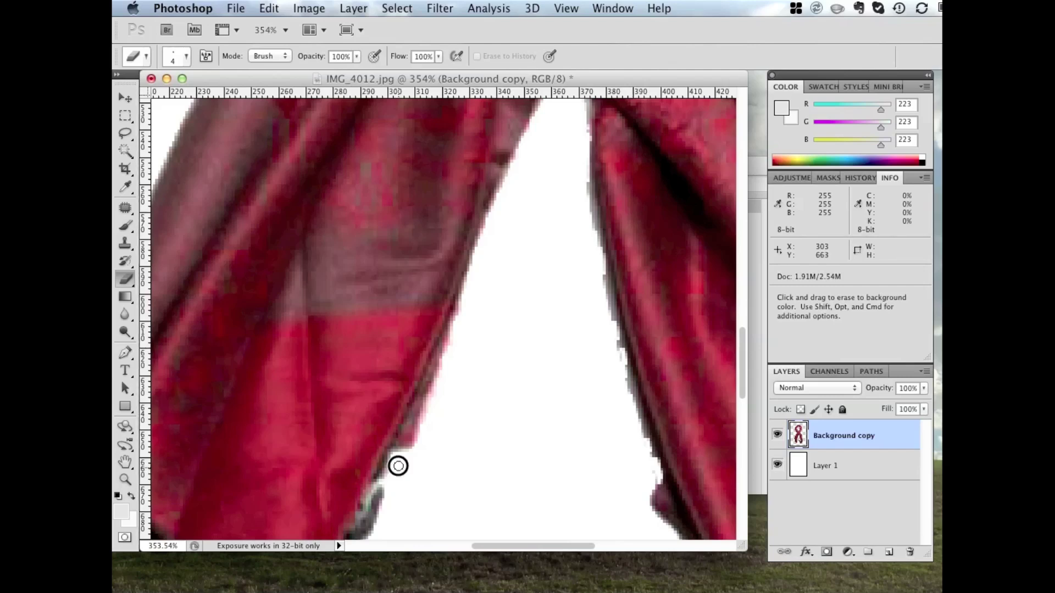
mouse_move(398, 466)
left_mouse_down()
mouse_move(446, 358)
mouse_move(398, 452)
left_mouse_up()
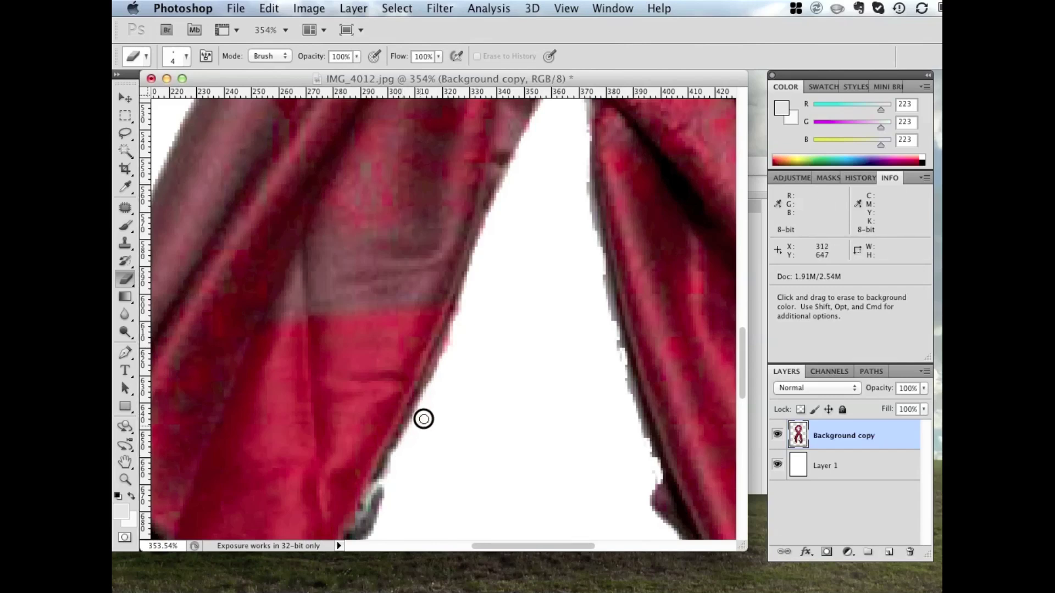
mouse_move(424, 419)
left_mouse_down()
mouse_move(463, 318)
mouse_move(451, 324)
left_mouse_up()
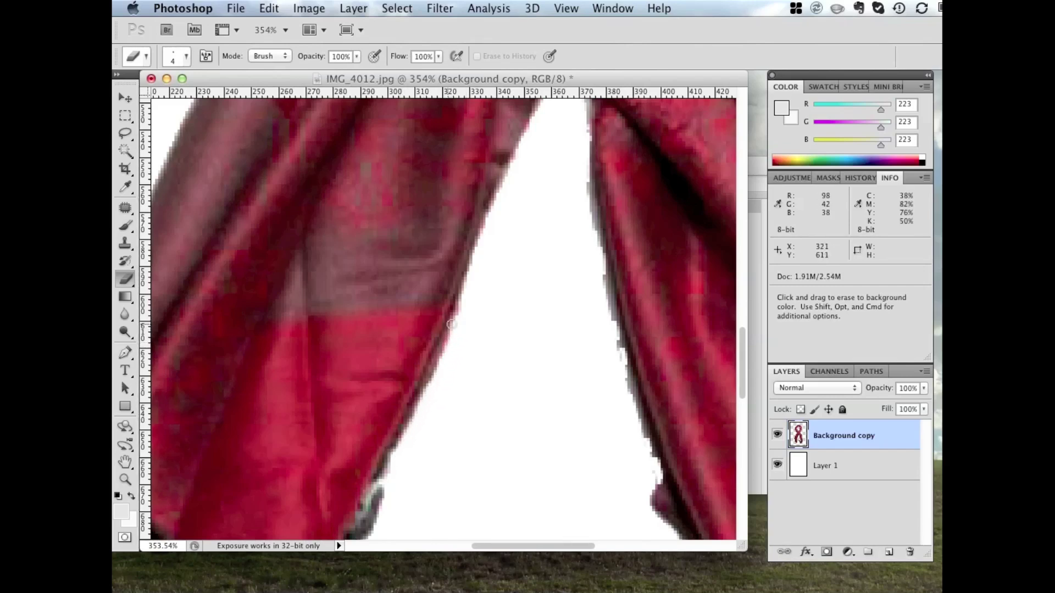
scroll(401, 485, "down", 2)
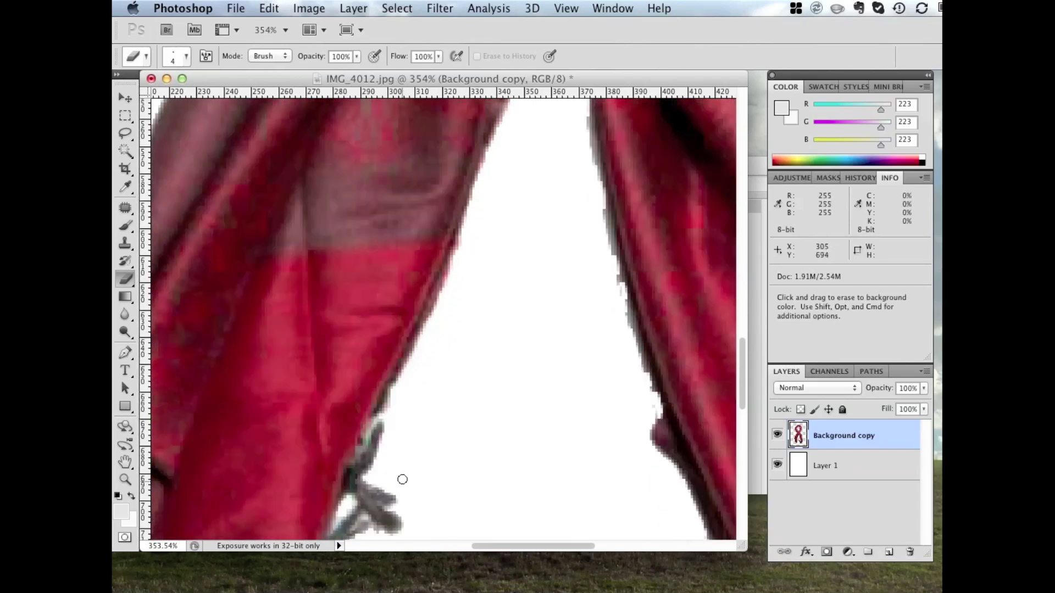
scroll(579, 153, "up", 3)
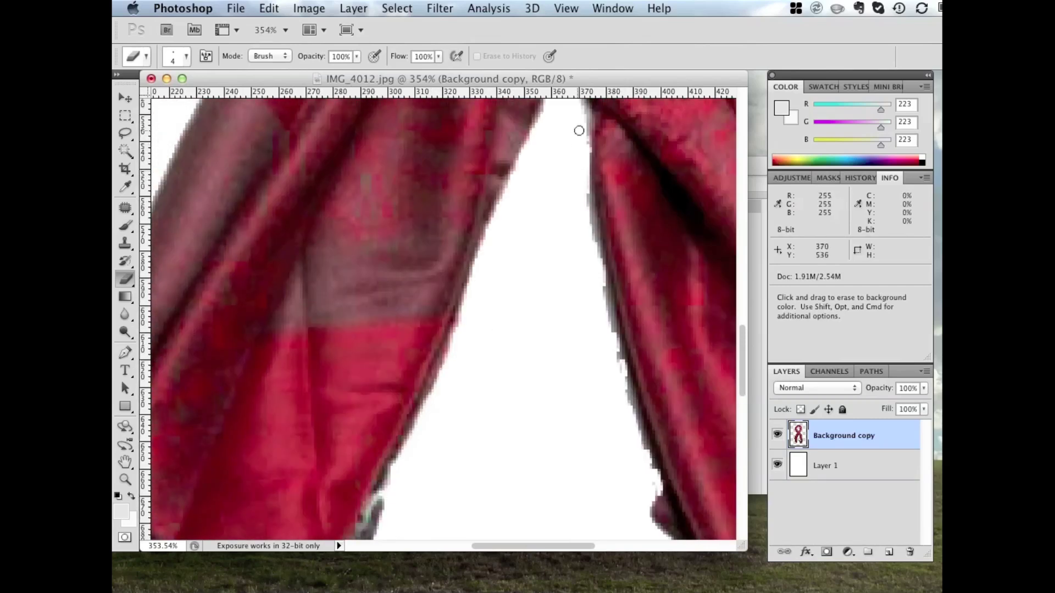
mouse_move(581, 116)
left_mouse_down()
mouse_move(590, 237)
mouse_move(629, 389)
mouse_move(619, 372)
left_mouse_up()
scroll(434, 436, "down", 10)
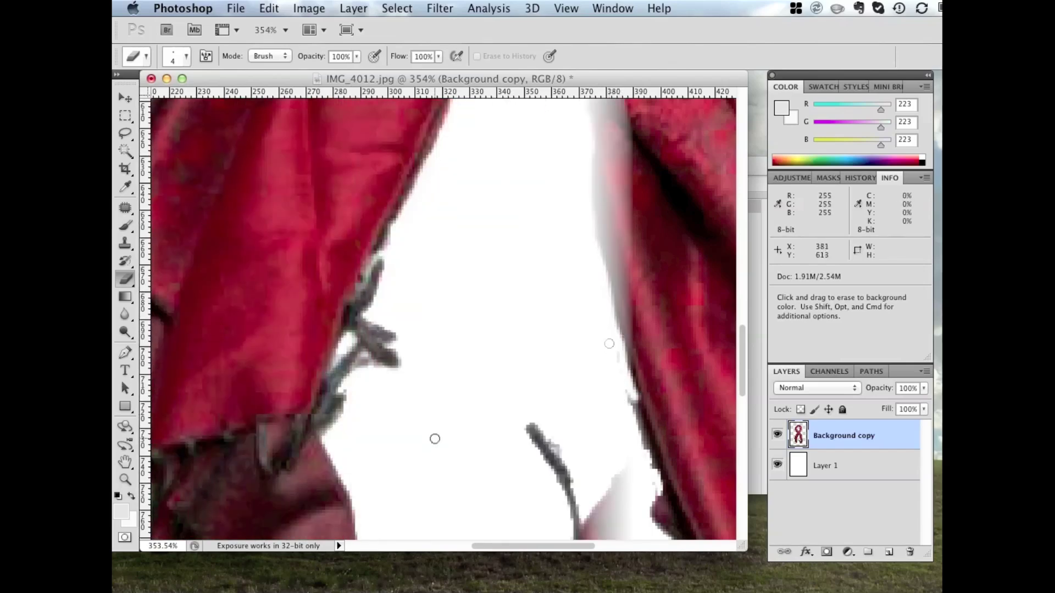
scroll(435, 440, "down", 5)
mouse_move(358, 304)
left_mouse_down()
mouse_move(342, 424)
mouse_move(356, 295)
mouse_move(349, 311)
mouse_move(373, 276)
mouse_move(362, 294)
left_mouse_up()
- Erase dark grey pixels below the scarf end's lower edge and smooth the right edge
scroll(417, 440, "down", 5)
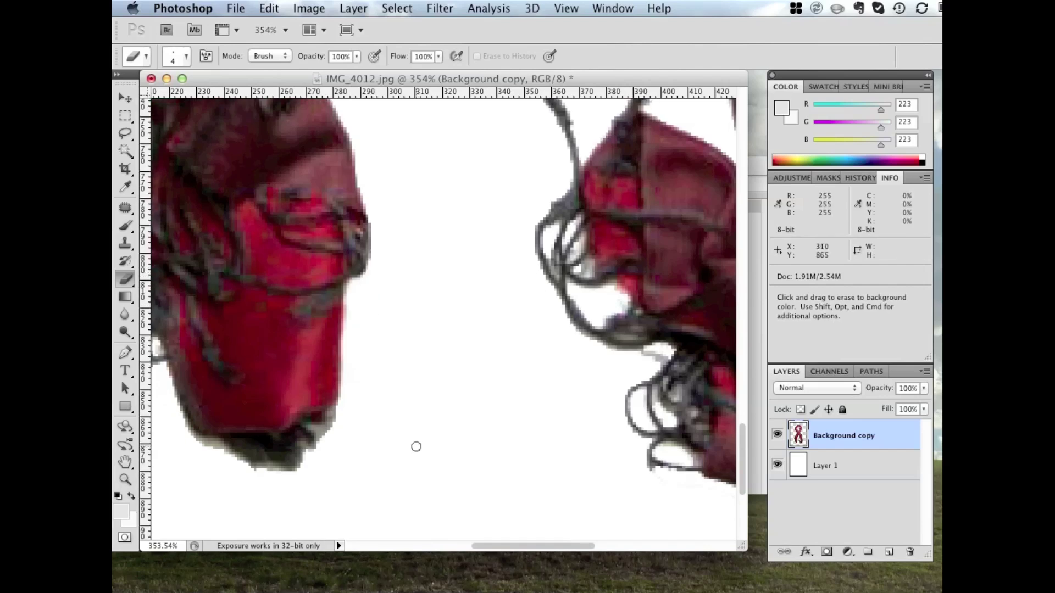
left_click_drag(196, 347, 236, 360)
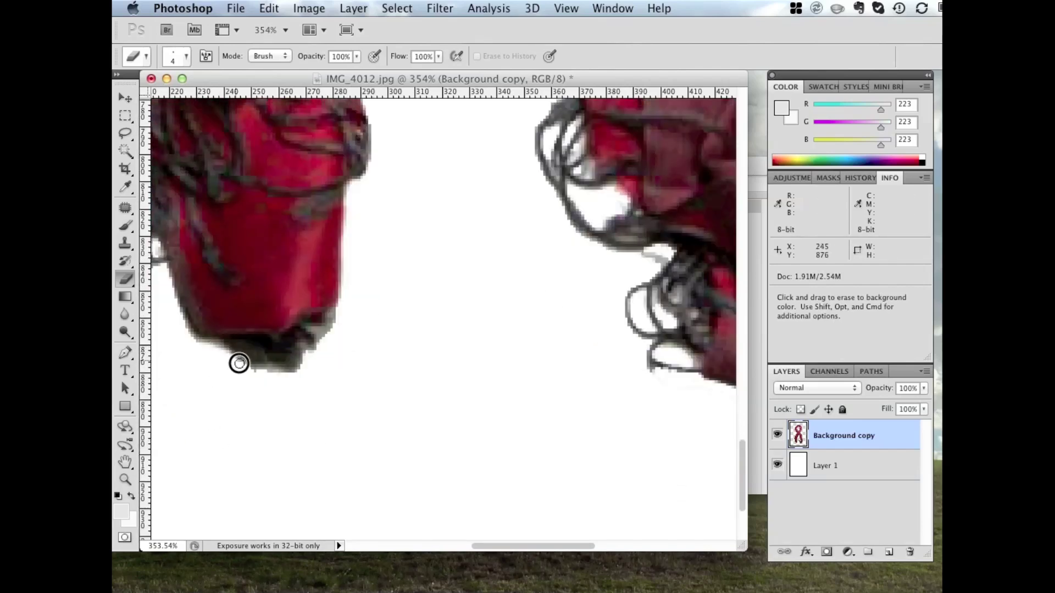
scroll(573, 429, "right", 5)
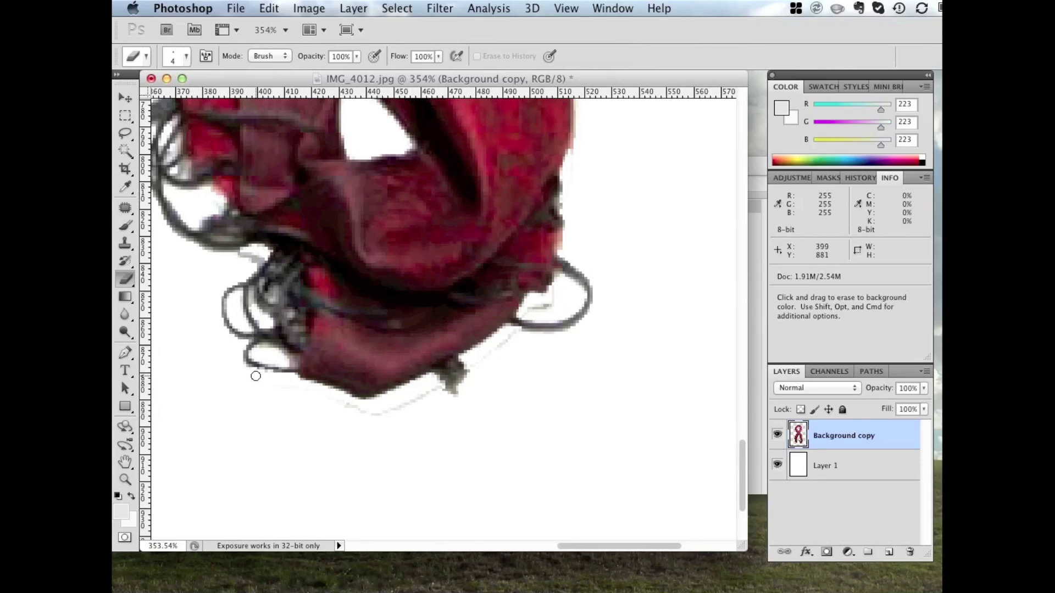
mouse_move(254, 380)
left_mouse_down()
mouse_move(381, 412)
mouse_move(484, 366)
left_mouse_up()
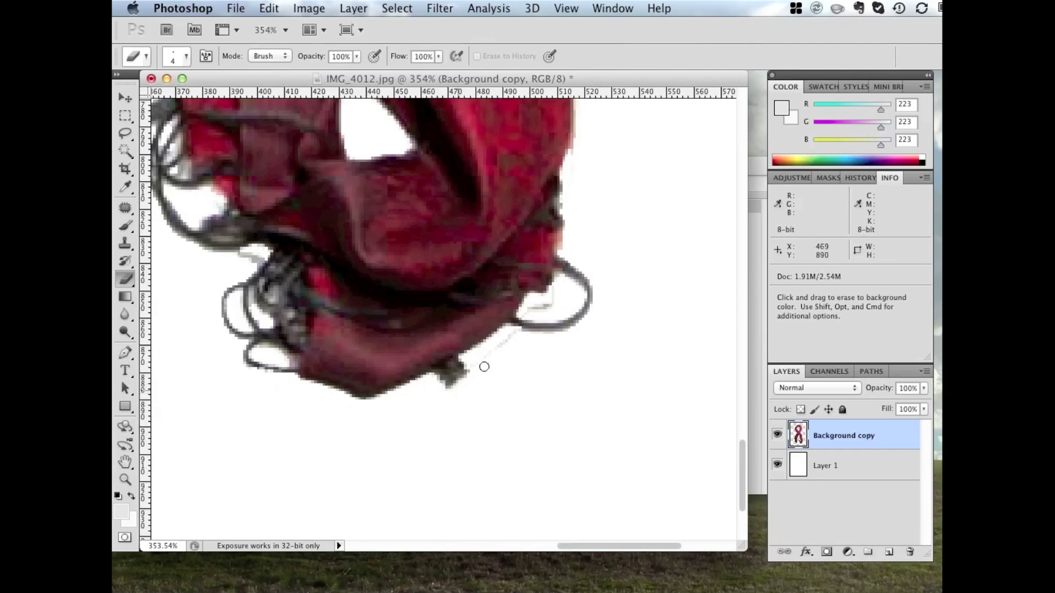
mouse_move(437, 398)
left_mouse_down()
mouse_move(481, 364)
mouse_move(438, 392)
mouse_move(473, 366)
mouse_move(435, 374)
left_mouse_up()
scroll(584, 185, "up", 3)
scroll(582, 238, "down", 5)
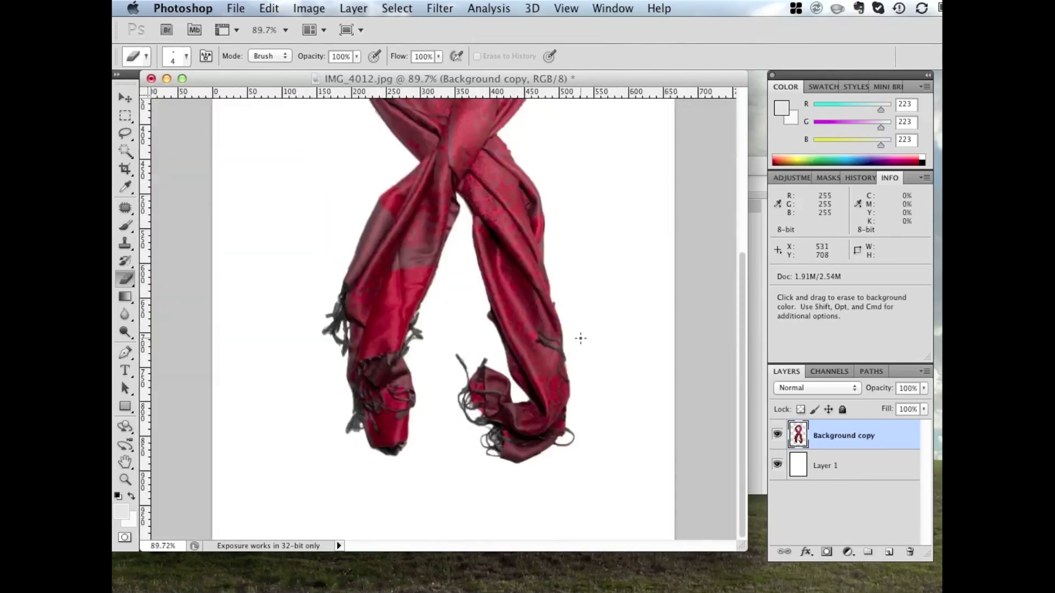
scroll(463, 217, "up", 2)
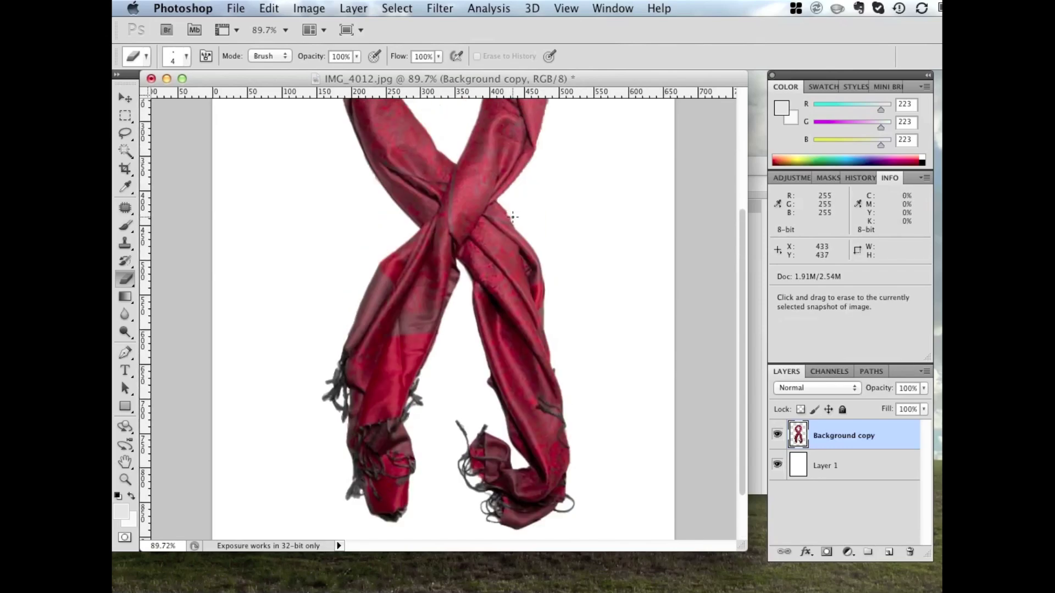
scroll(508, 215, "up", 5)
mouse_move(481, 187)
left_mouse_down()
mouse_move(516, 240)
mouse_move(459, 159)
mouse_move(482, 182)
left_mouse_up()
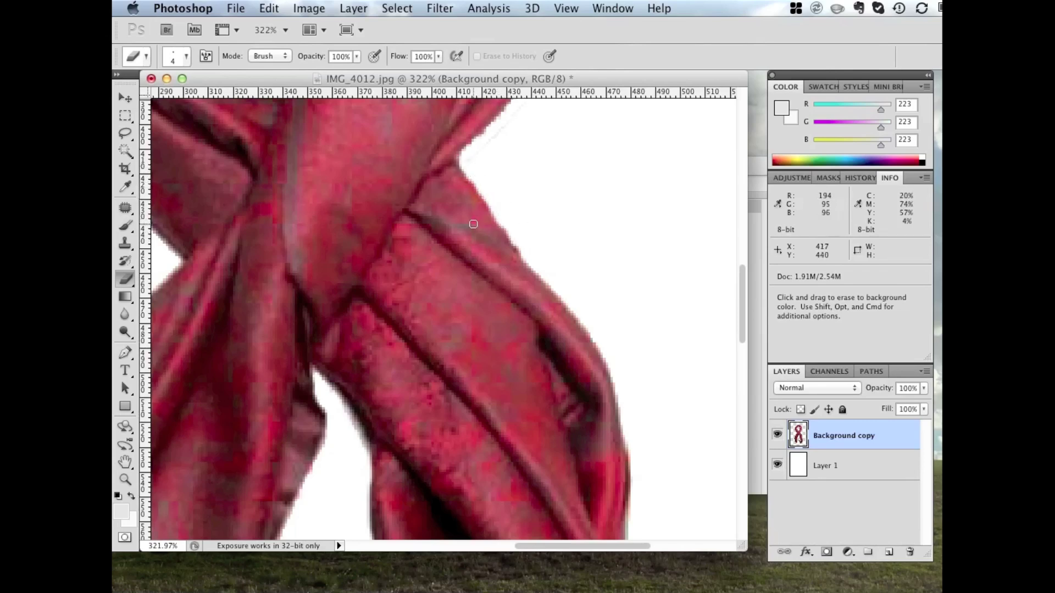
- Erase where the scarf ends cross, undoing the stray white stroke across the scarf
mouse_move(479, 222)
left_mouse_down()
mouse_move(437, 238)
mouse_move(496, 221)
mouse_move(446, 255)
left_mouse_up()
left_click(268, 8)
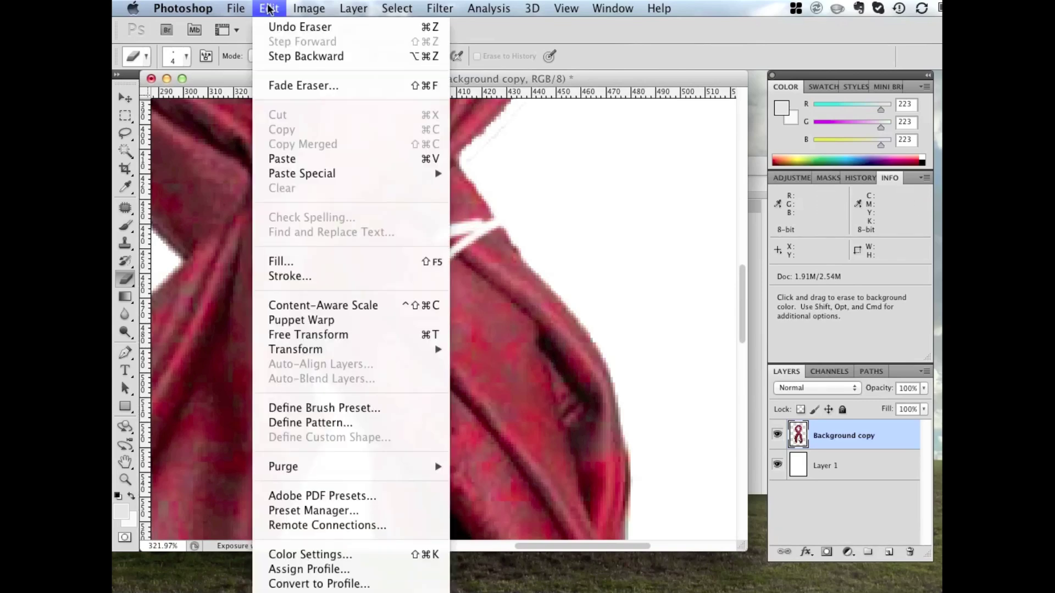
left_click(290, 56)
scroll(517, 214, "up", 5)
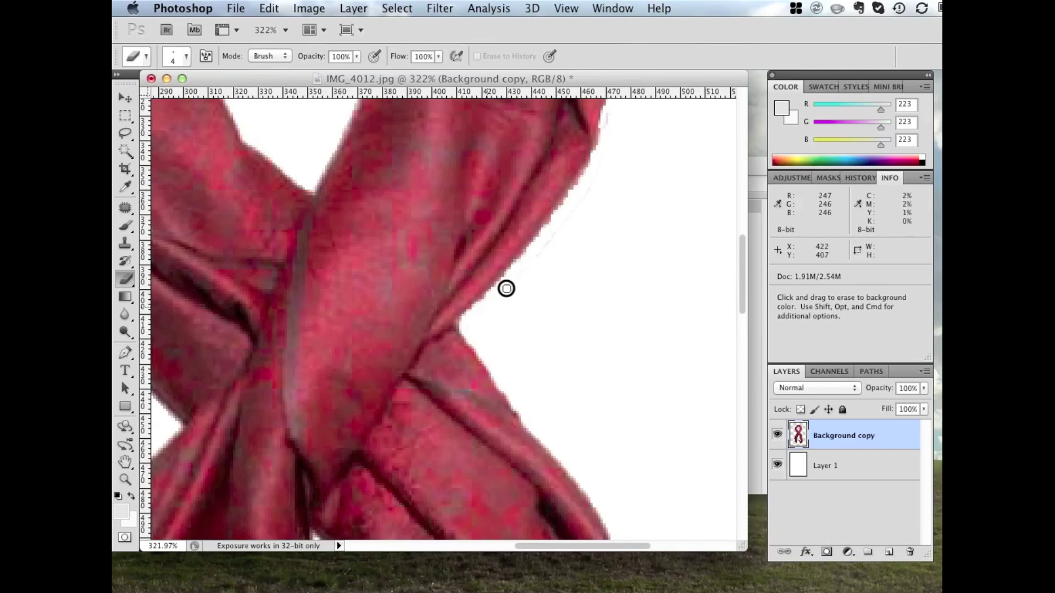
scroll(585, 205, "up", 2)
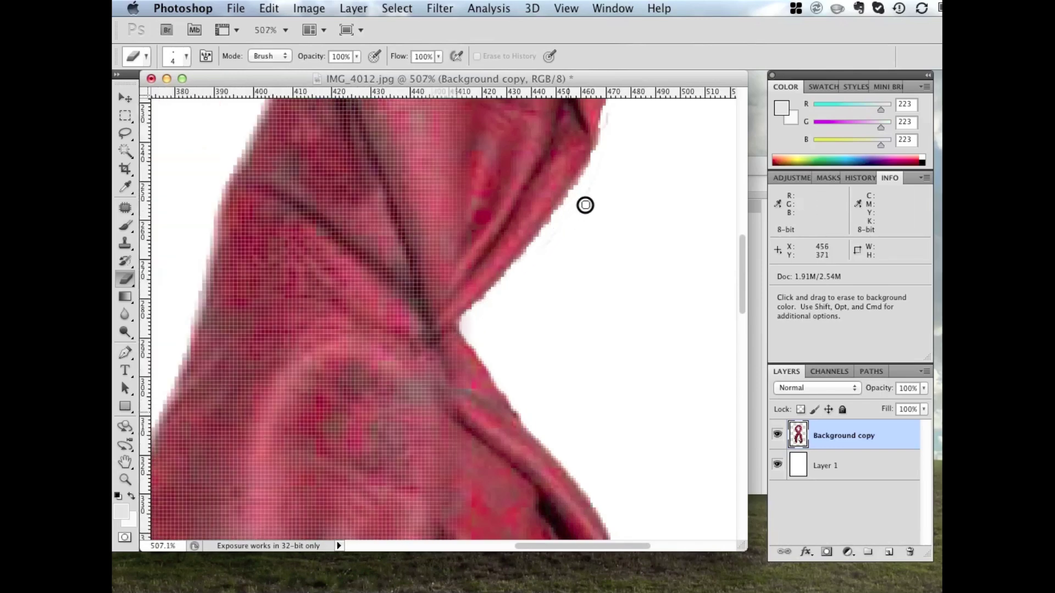
scroll(572, 431, "up", 3)
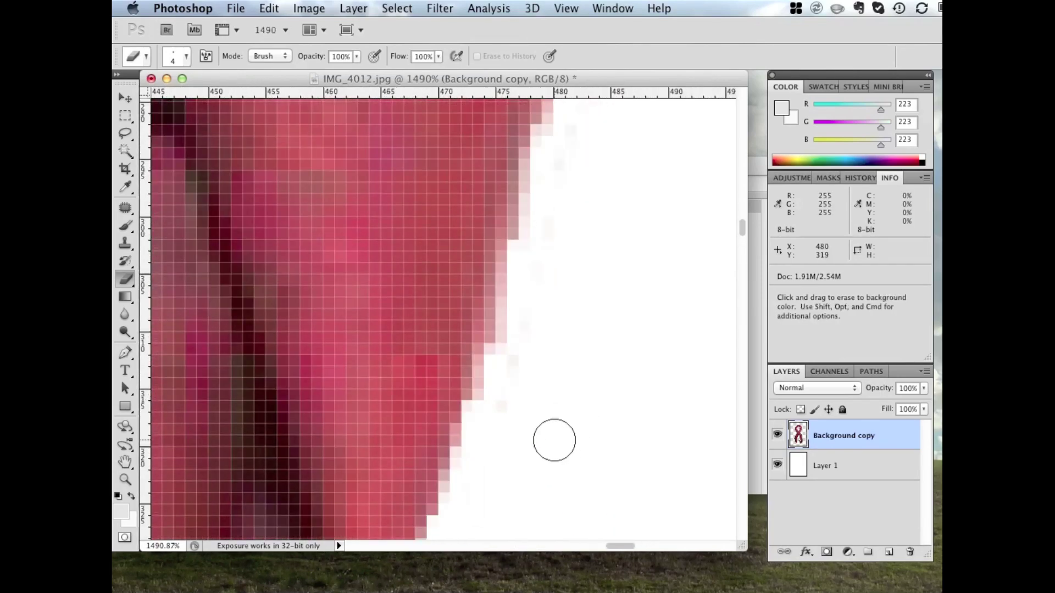
scroll(554, 440, "down", 3)
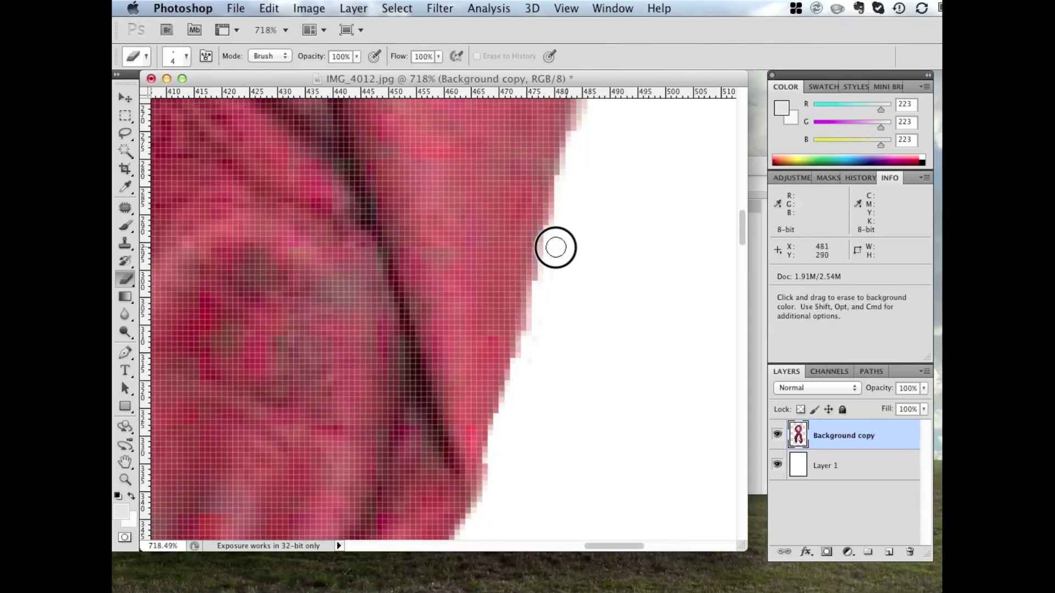
scroll(556, 238, "up", 5)
scroll(577, 221, "down", 8)
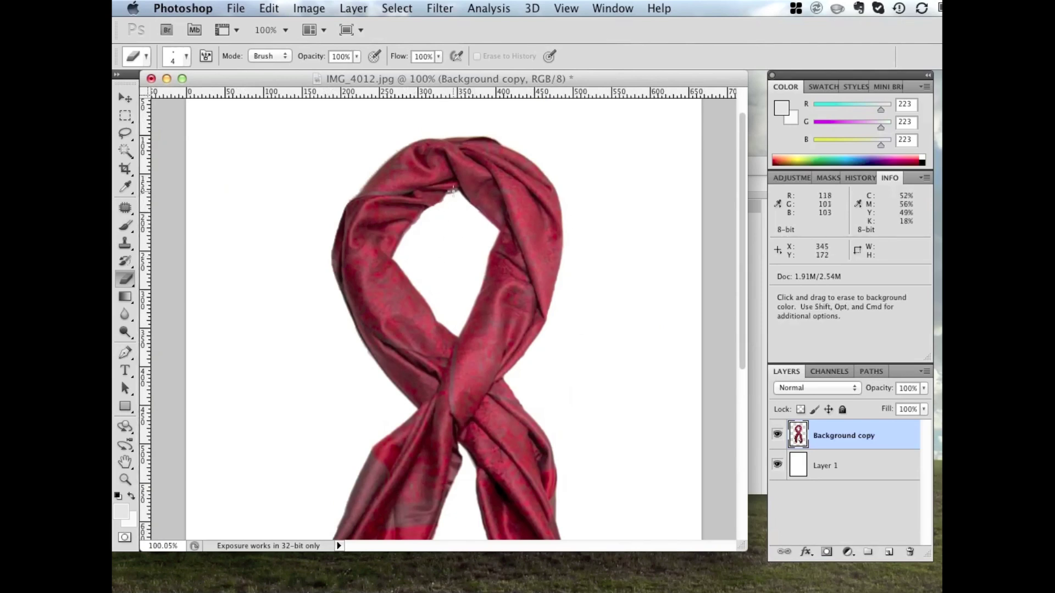
scroll(451, 195, "up", 5)
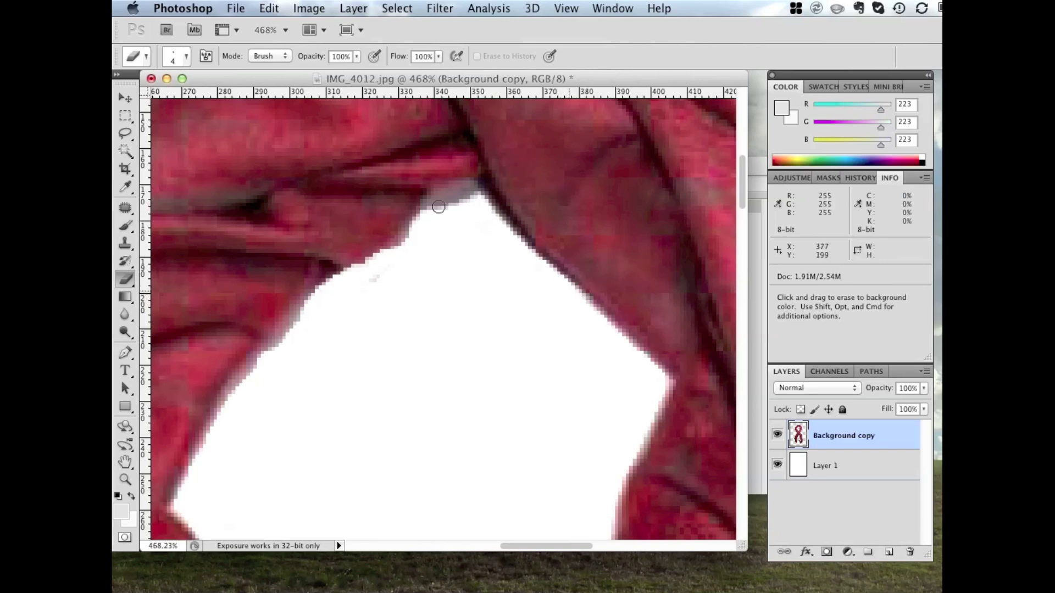
- Erase greyish edge pixels inside the scarf's loop, then zoom out to see the whole scarf
mouse_move(478, 203)
left_mouse_down()
mouse_move(430, 198)
mouse_move(394, 256)
mouse_move(355, 288)
mouse_move(443, 205)
mouse_move(469, 198)
mouse_move(439, 209)
mouse_move(444, 199)
mouse_move(456, 193)
mouse_move(398, 245)
left_mouse_up()
scroll(379, 143, "up", 3)
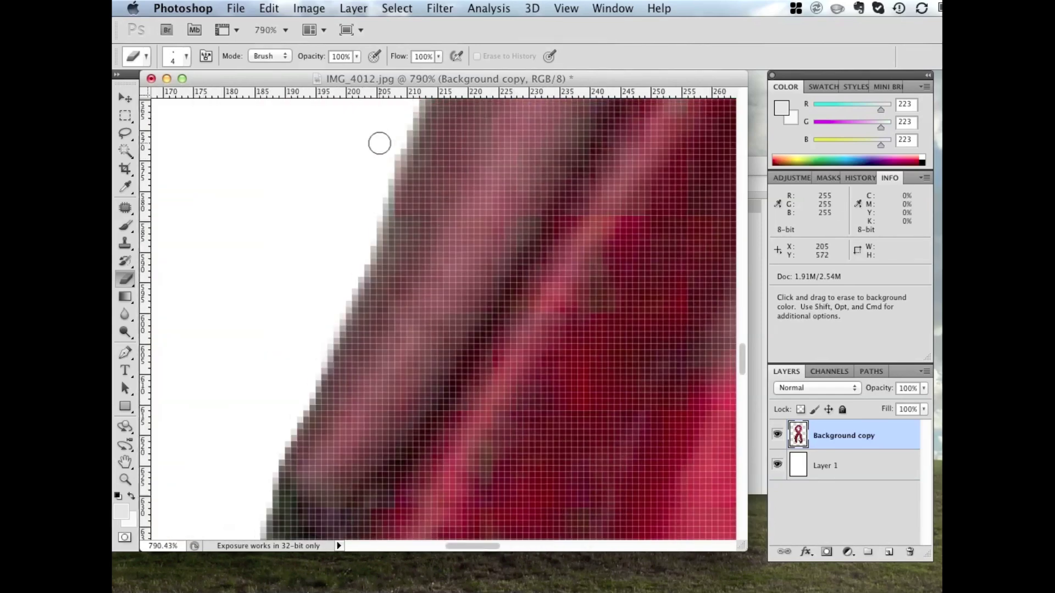
scroll(379, 143, "up", 10)
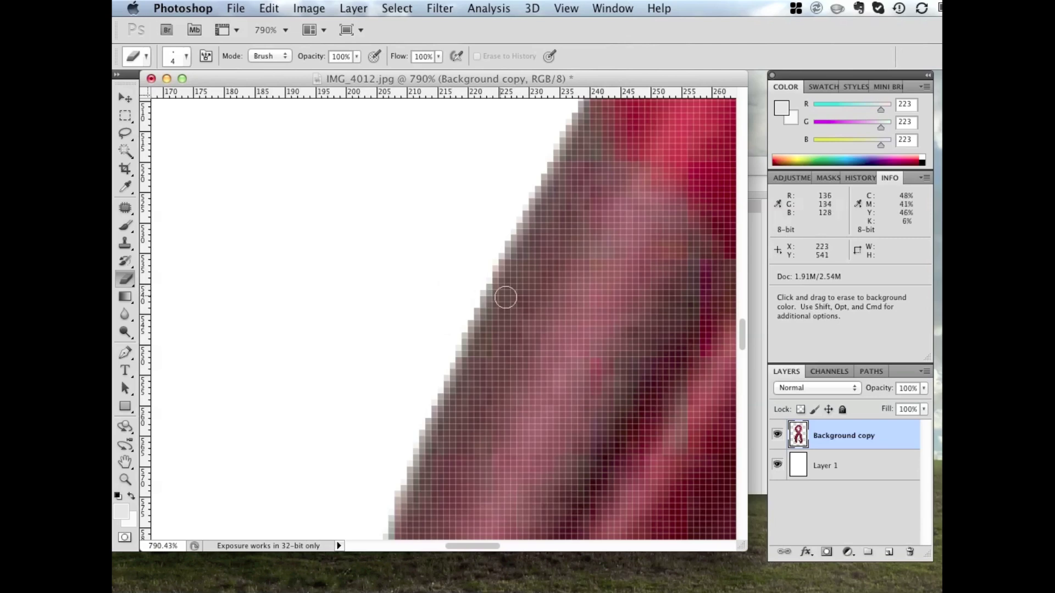
mouse_move(745, 338)
left_mouse_down()
mouse_move(744, 362)
mouse_move(744, 351)
left_mouse_up()
left_click_drag(491, 547, 544, 555)
key("super+0")
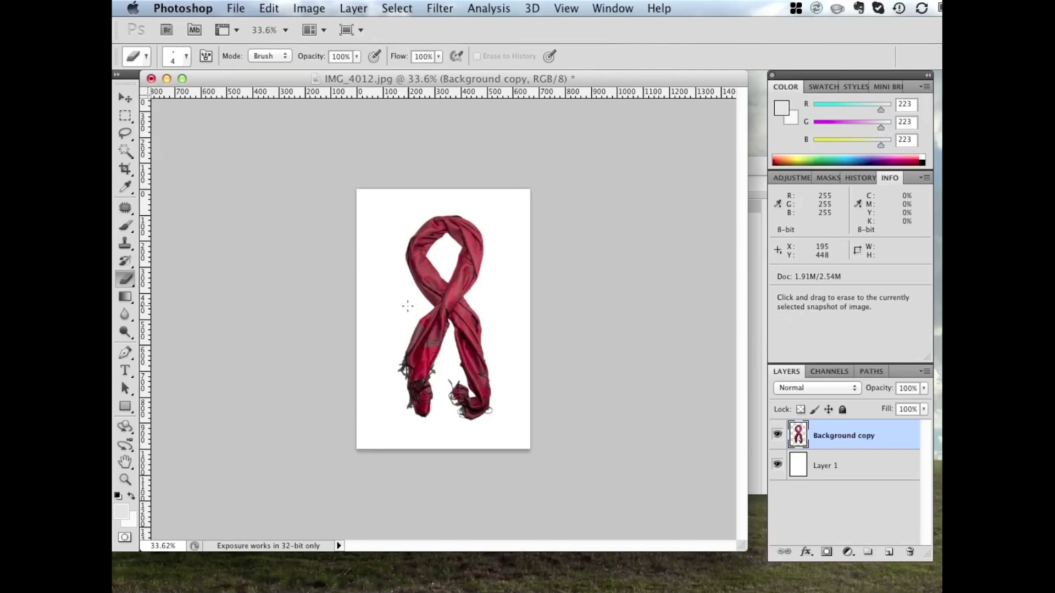
key("super+plus")
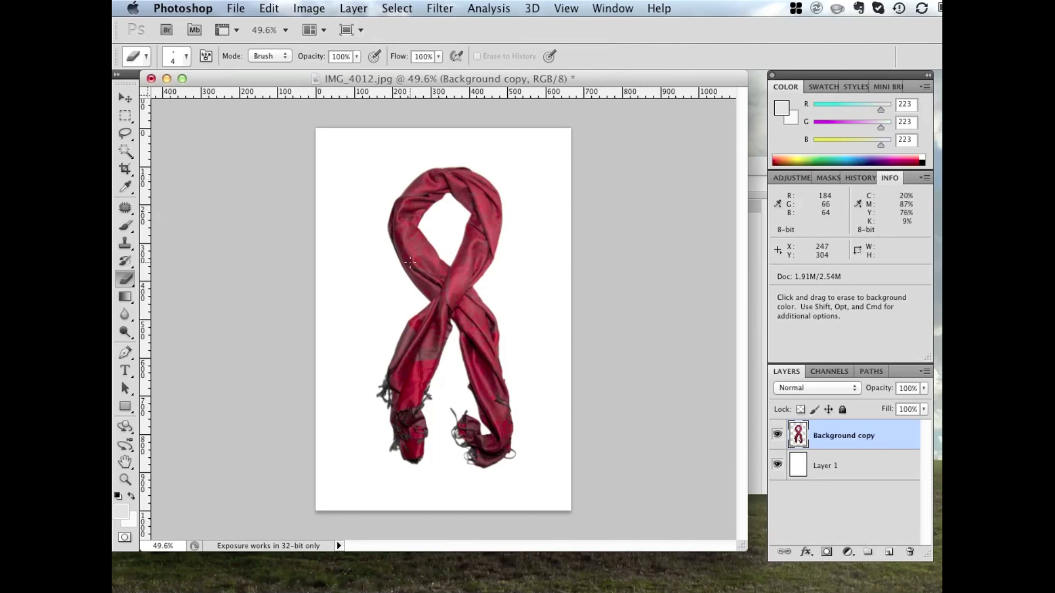
- Apply Shadows/Highlights to the scarf layer with Shadows Amount 40% and highlights at 0%
left_click(320, 7)
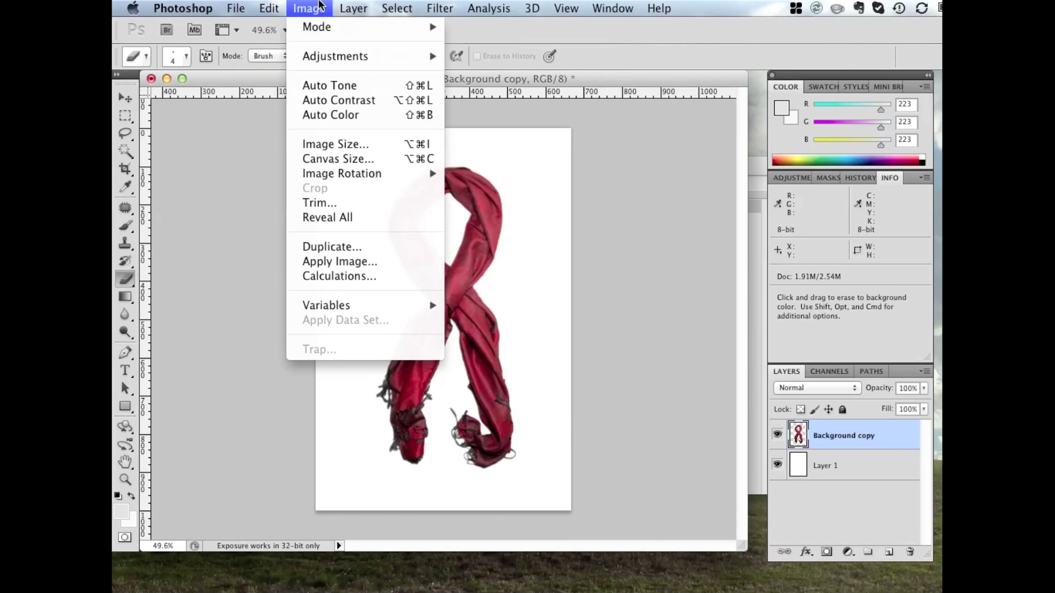
mouse_move(326, 59)
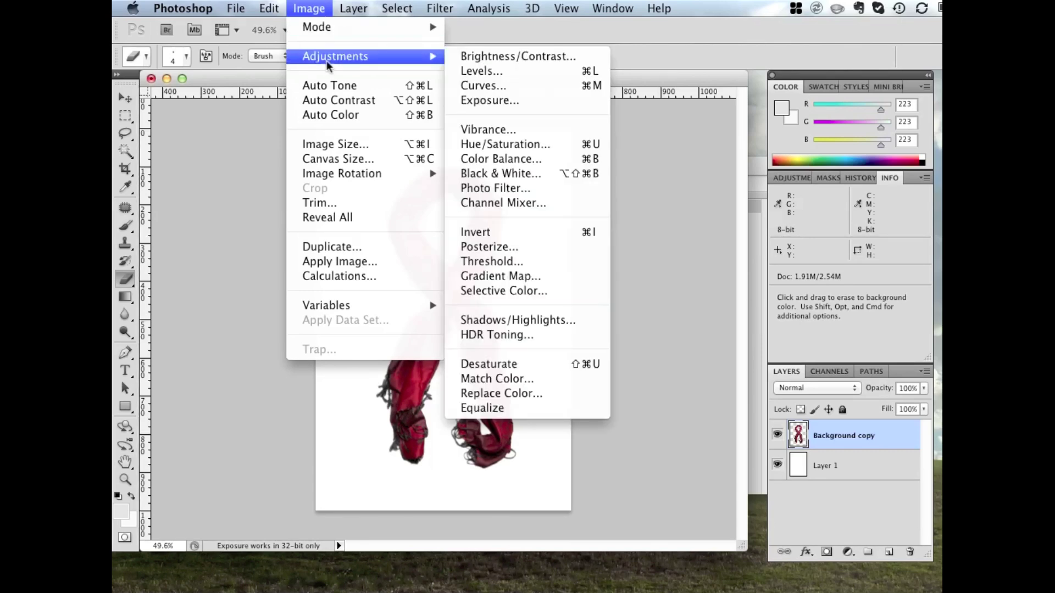
left_click(542, 321)
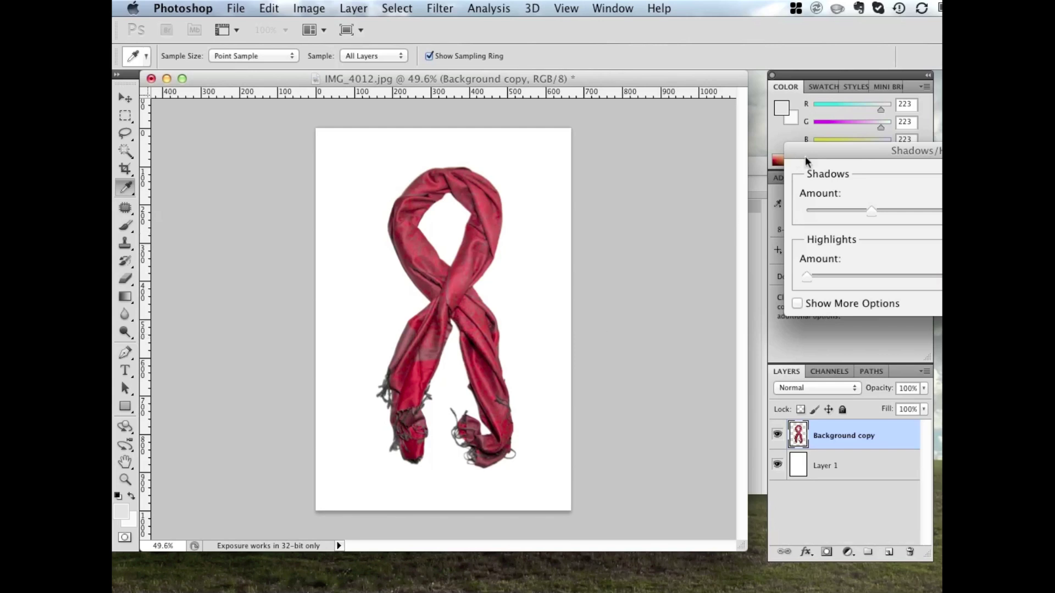
left_click_drag(806, 160, 635, 163)
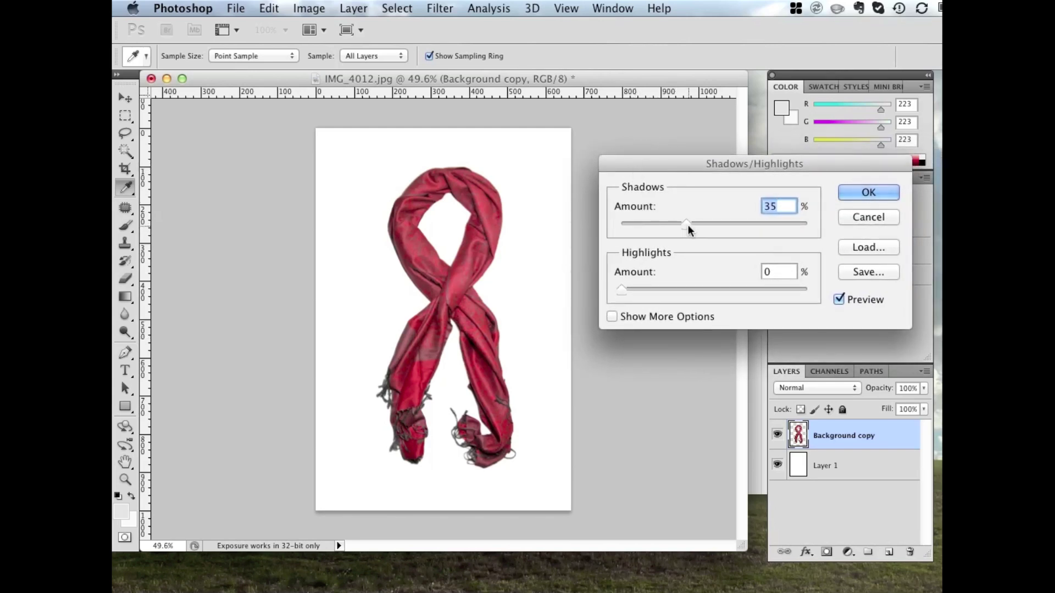
left_click_drag(686, 226, 623, 227)
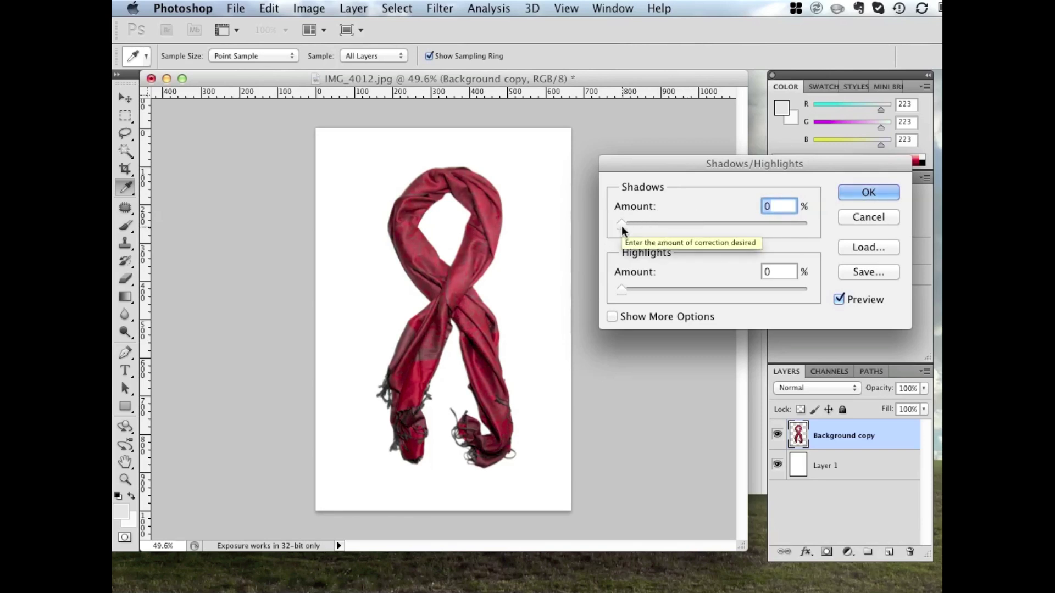
left_click_drag(622, 225, 813, 232)
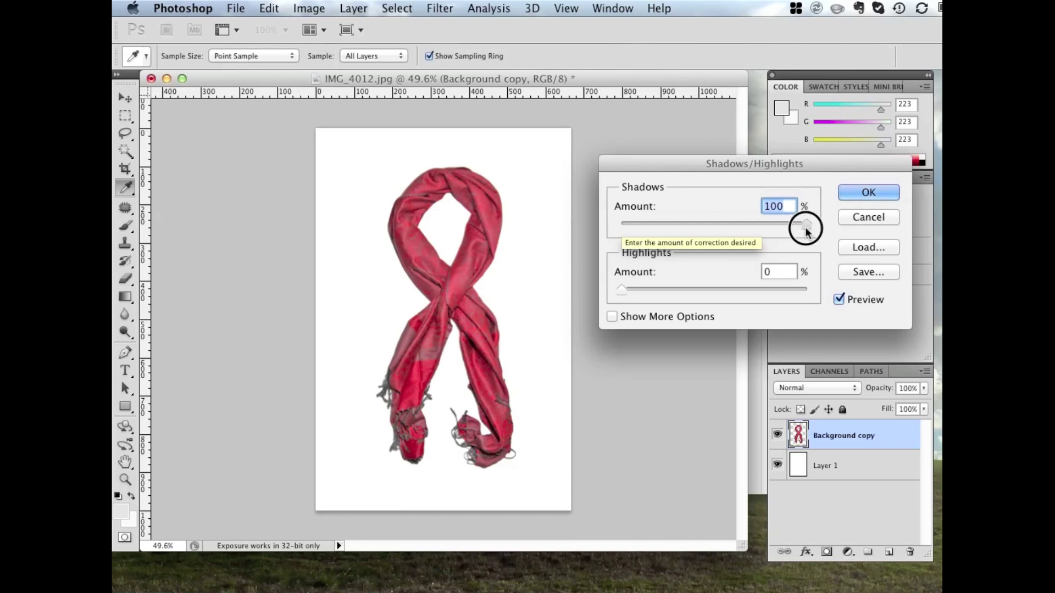
left_click_drag(806, 230, 697, 231)
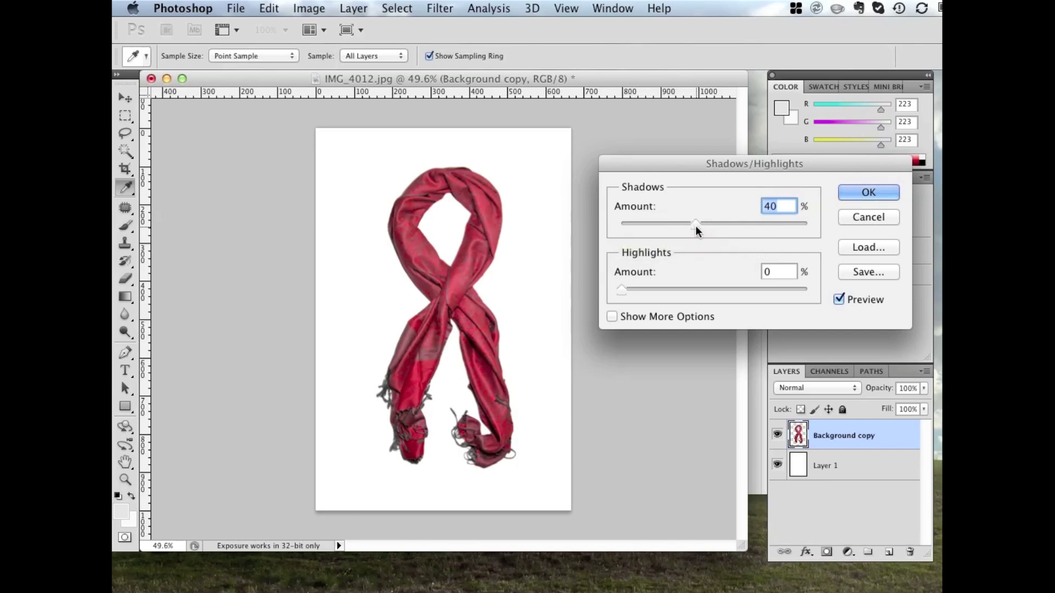
left_click(850, 193)
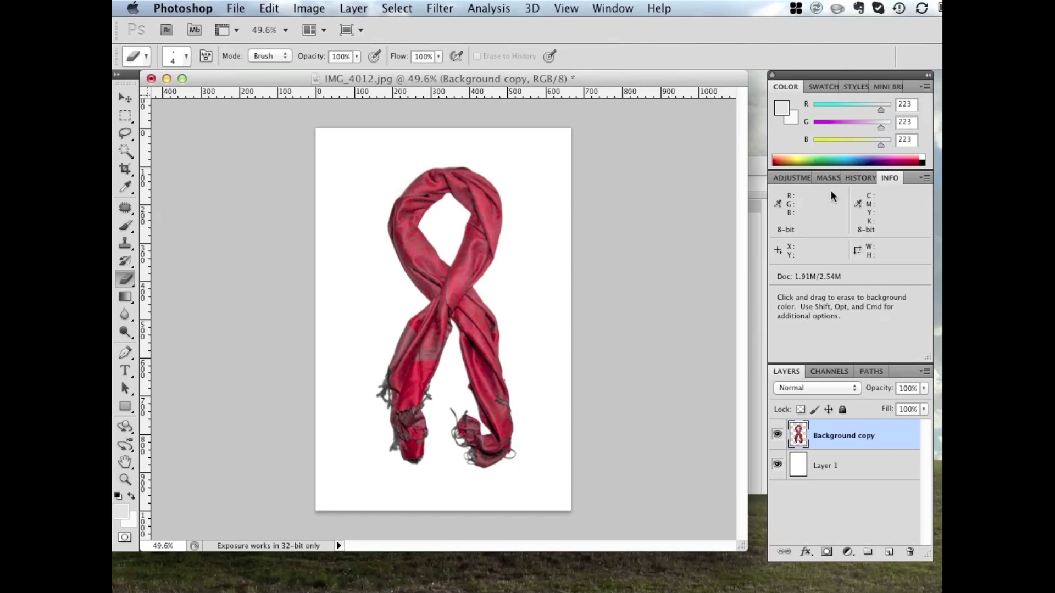
left_click(311, 10)
- Apply Brightness/Contrast to the scarf with Brightness 15 and Contrast 35
mouse_move(335, 59)
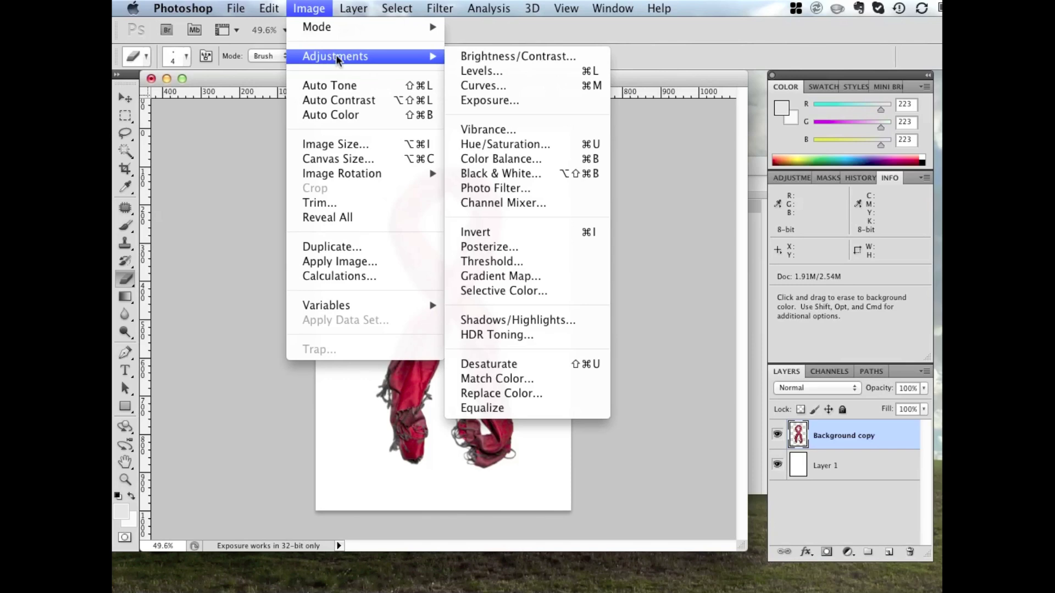
left_click(490, 55)
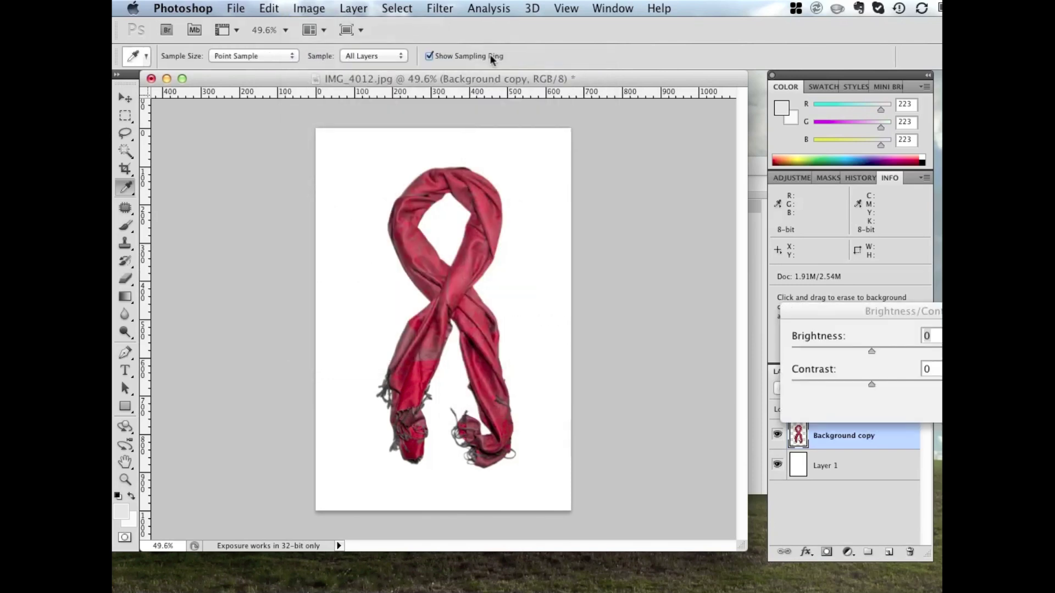
left_click_drag(868, 315, 689, 224)
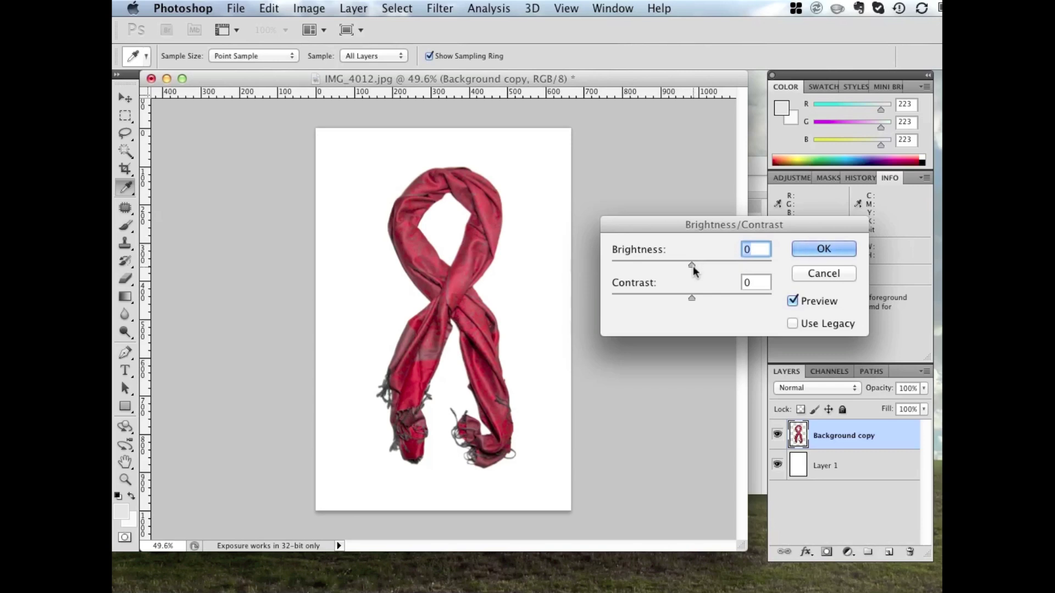
mouse_move(694, 266)
left_mouse_down()
mouse_move(731, 267)
mouse_move(701, 269)
left_mouse_up()
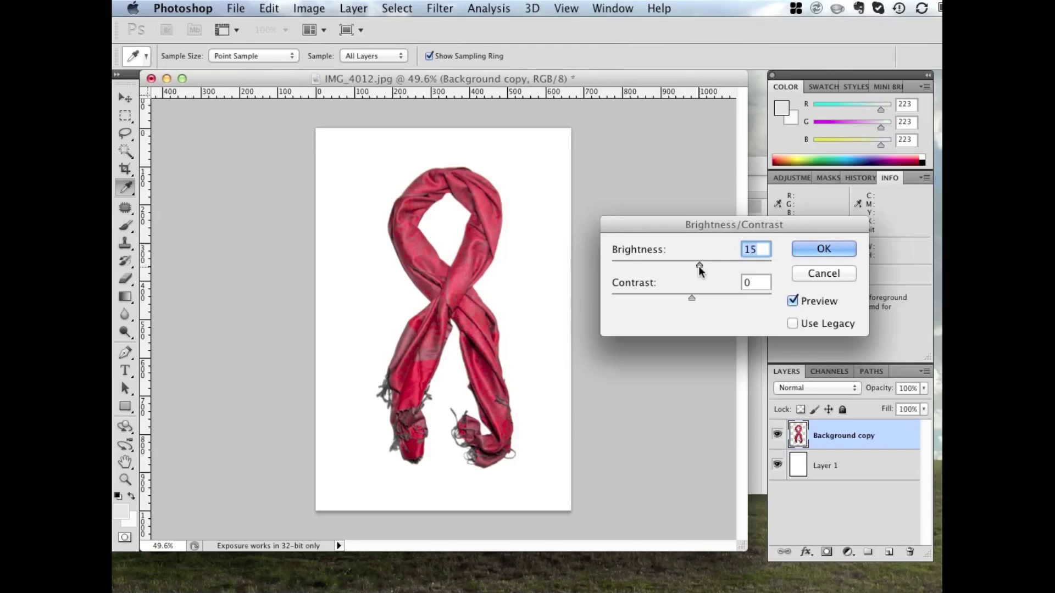
left_click_drag(690, 299, 692, 300)
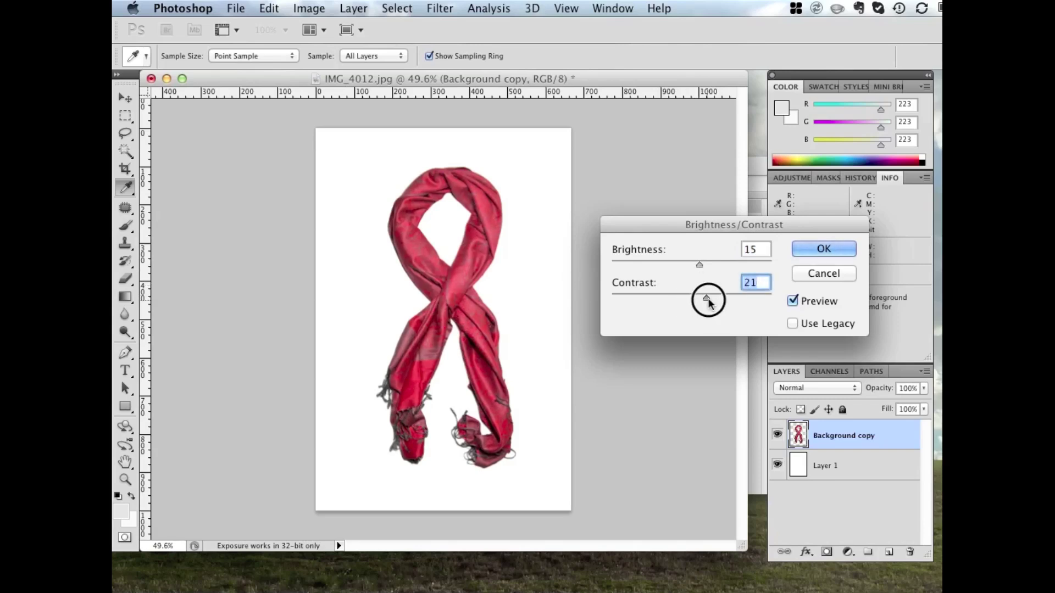
left_click_drag(709, 303, 776, 303)
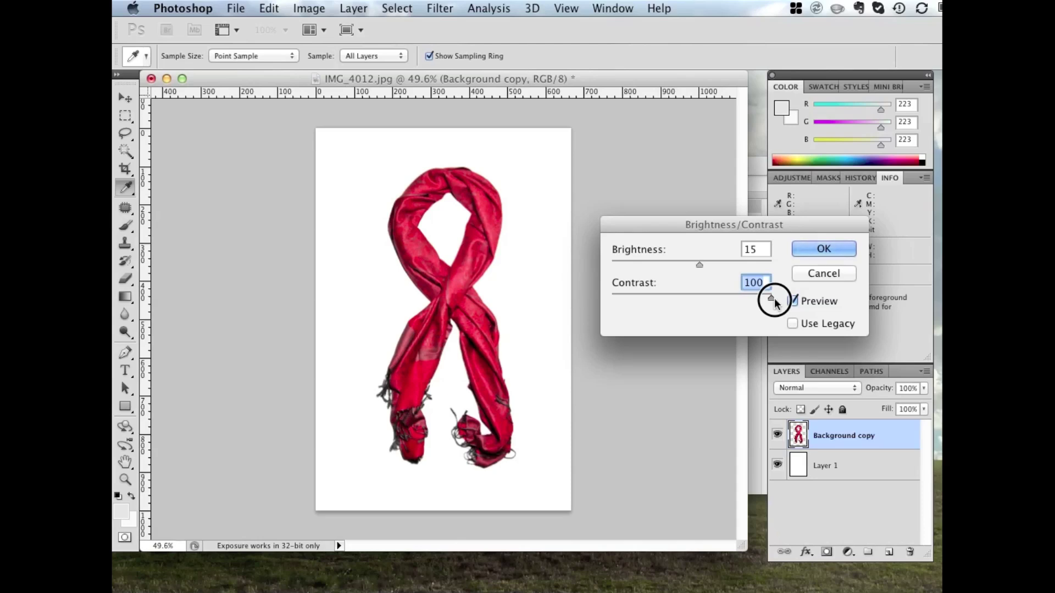
left_click_drag(775, 304, 719, 304)
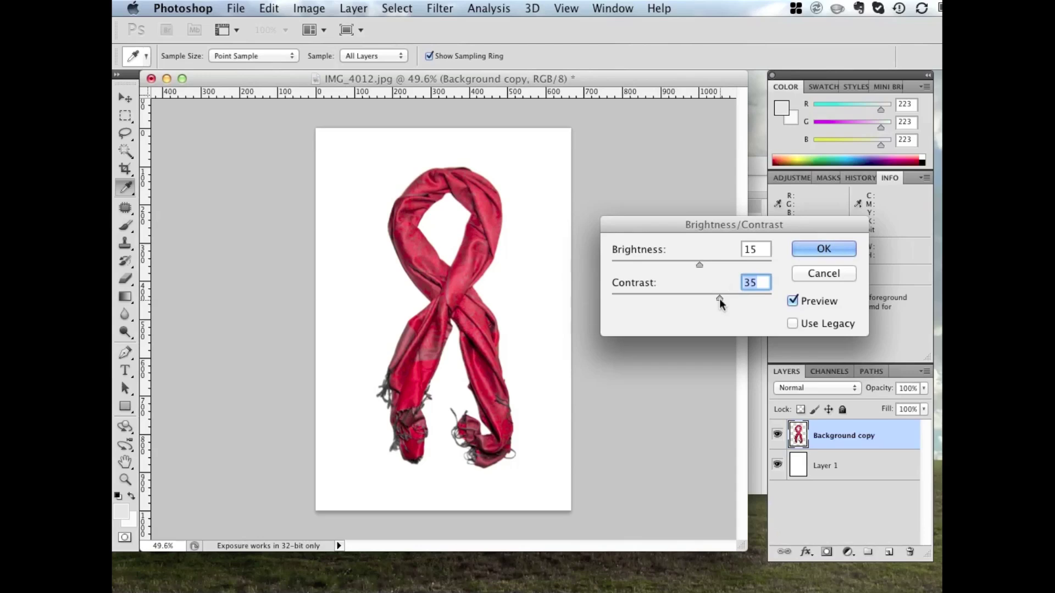
left_click(824, 249)
key("e")
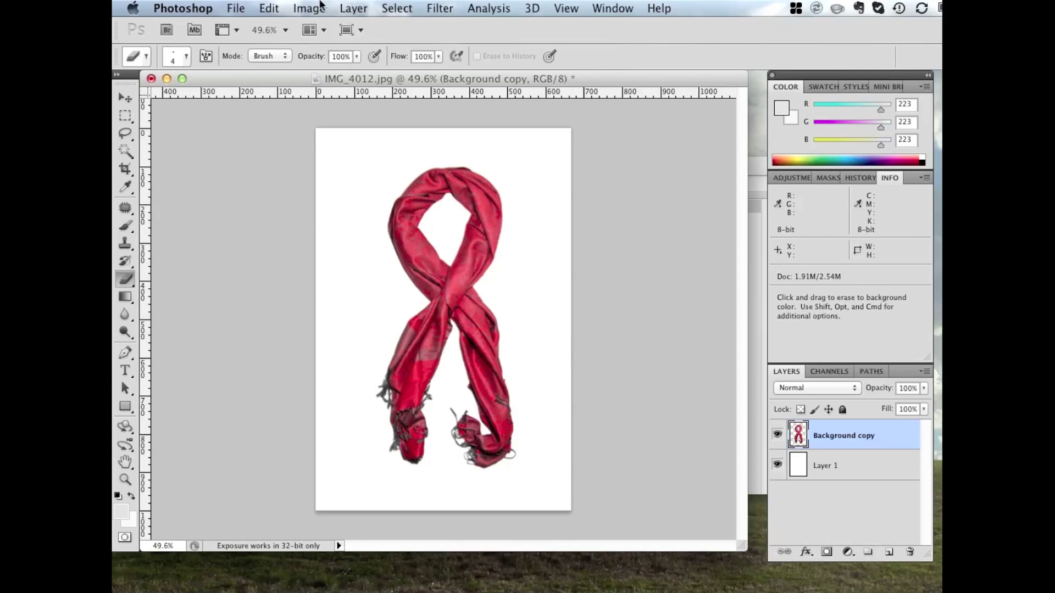
left_click(319, 7)
- Apply Hue/Saturation to the scarf with Saturation set to +7
mouse_move(328, 59)
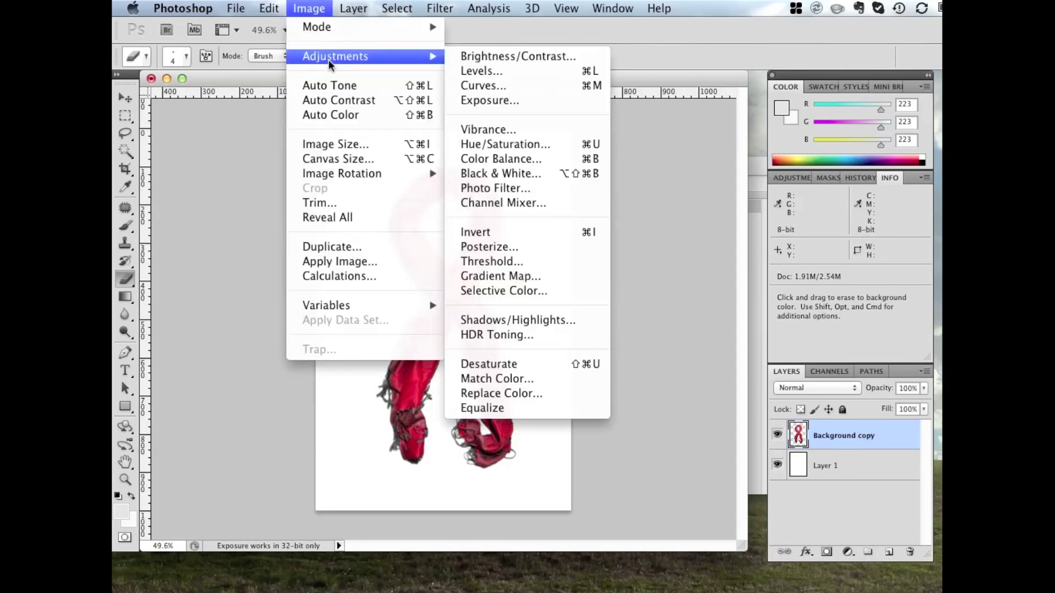
left_click(516, 143)
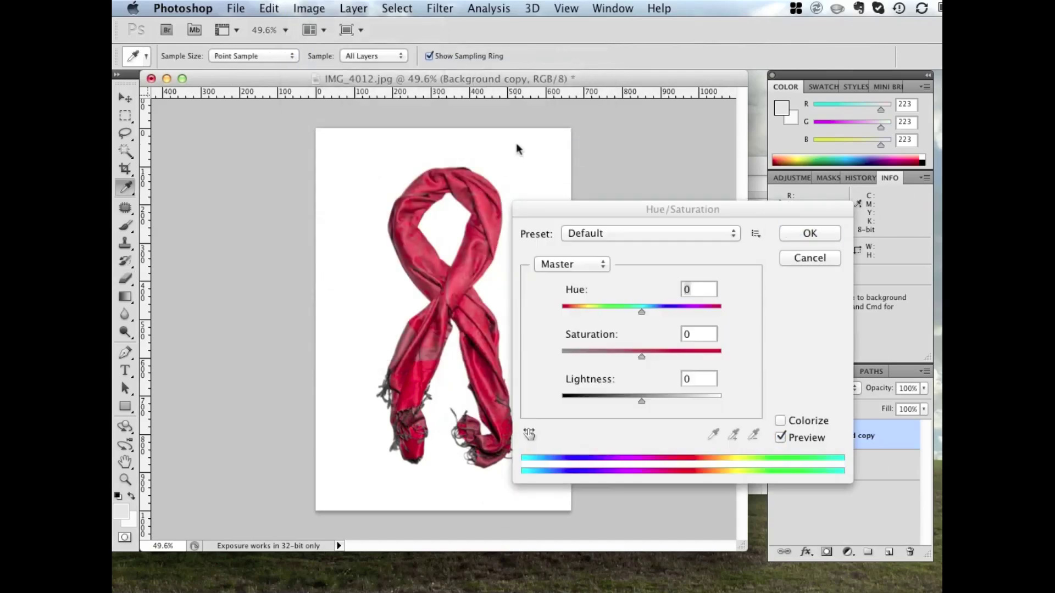
left_click_drag(577, 204, 610, 172)
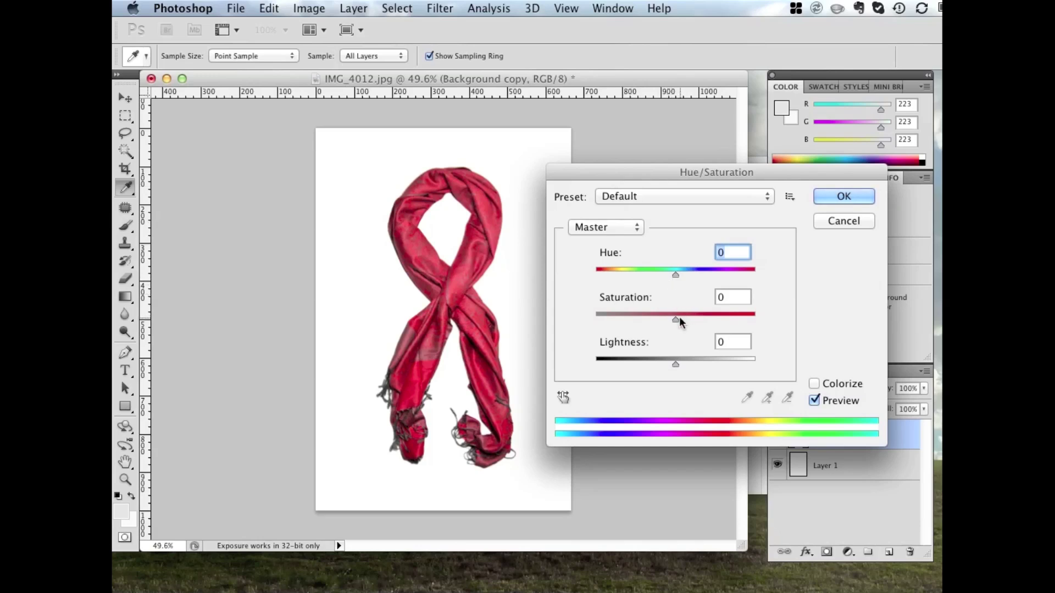
mouse_move(677, 325)
left_mouse_down()
mouse_move(757, 325)
mouse_move(681, 325)
left_mouse_up()
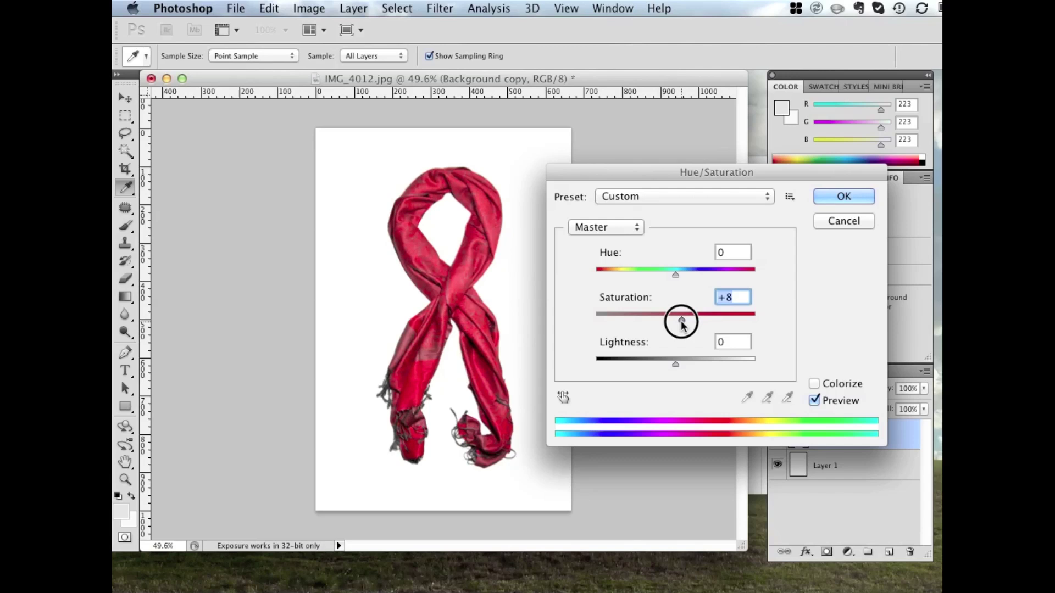
left_click_drag(681, 323, 681, 321)
left_click(844, 196)
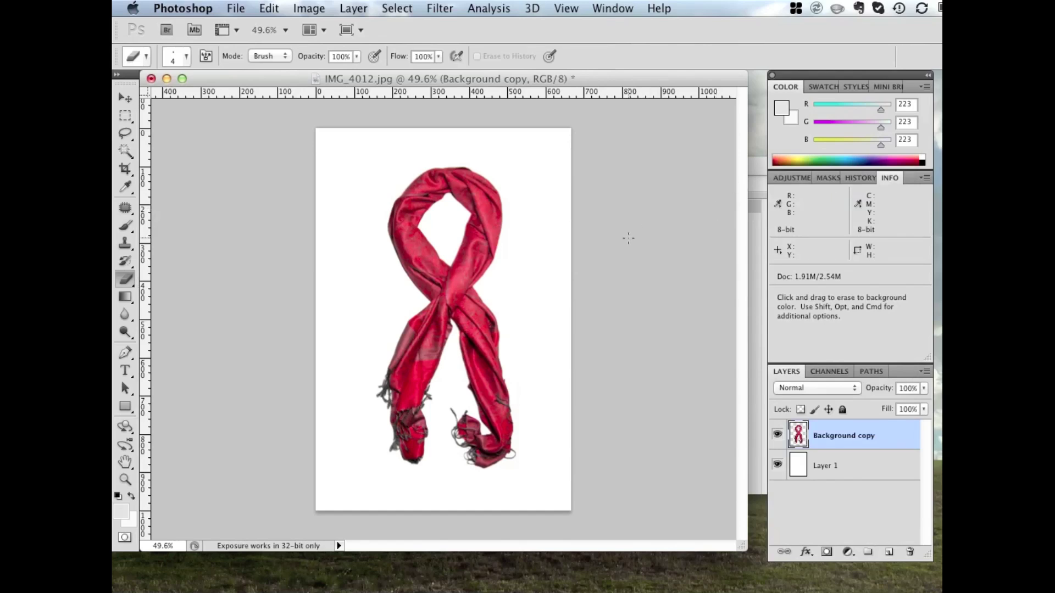
left_click(754, 168)
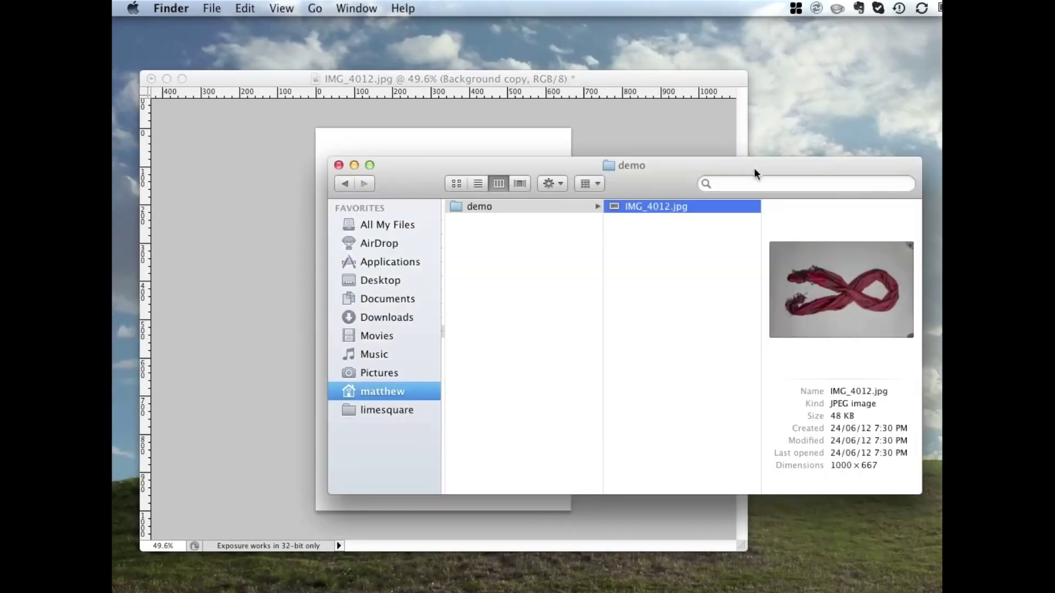
left_click_drag(754, 168, 431, 383)
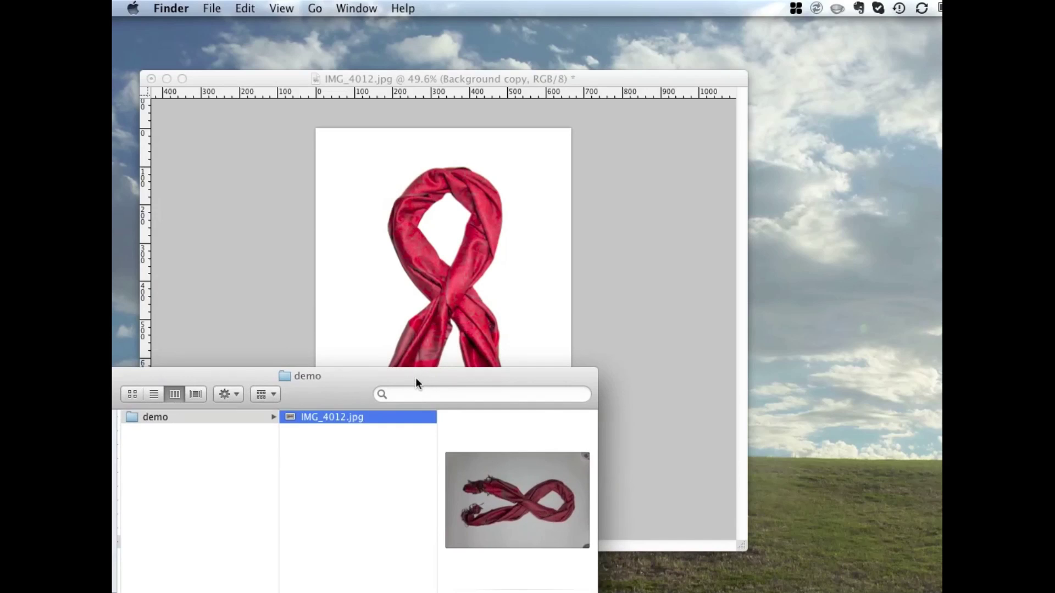
left_click_drag(411, 377, 738, 168)
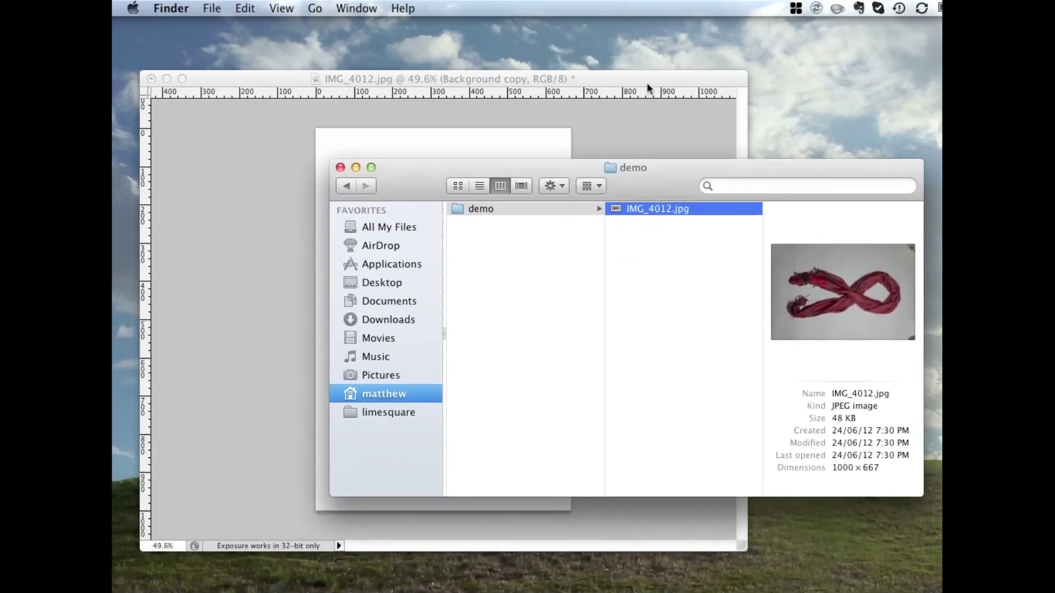
left_click(648, 83)
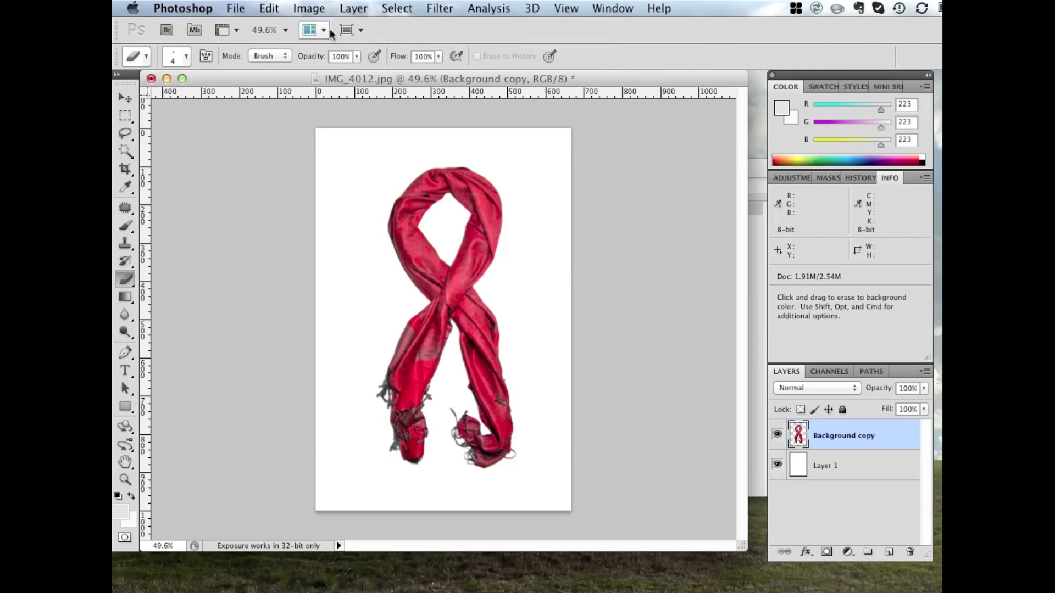
- Flatten the image to one Background layer and trim white margins based on the top-left pixel colour
left_click(355, 8)
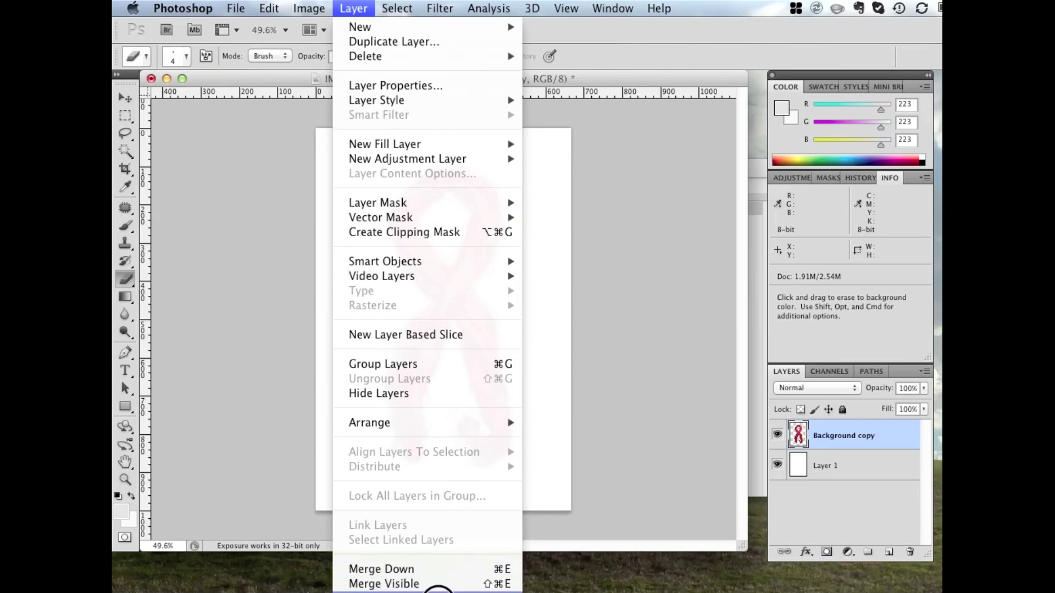
left_click(417, 591)
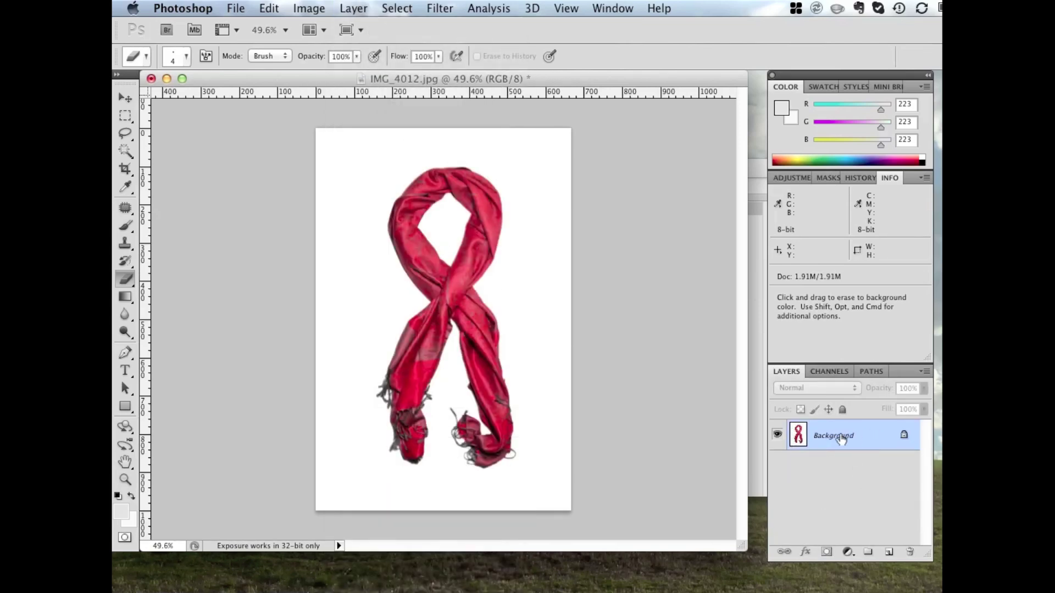
left_click(308, 7)
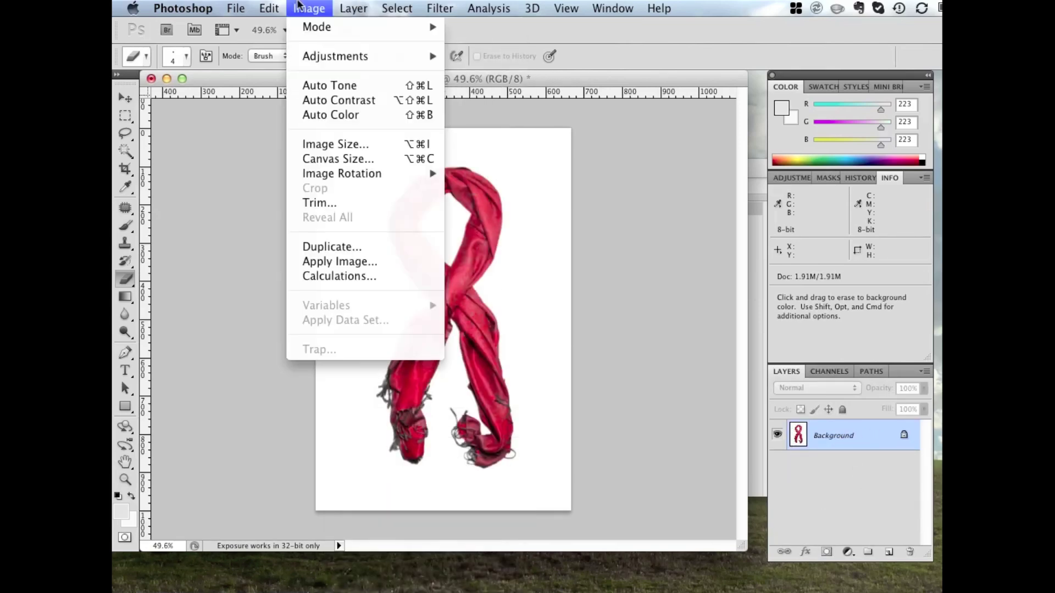
left_click(335, 203)
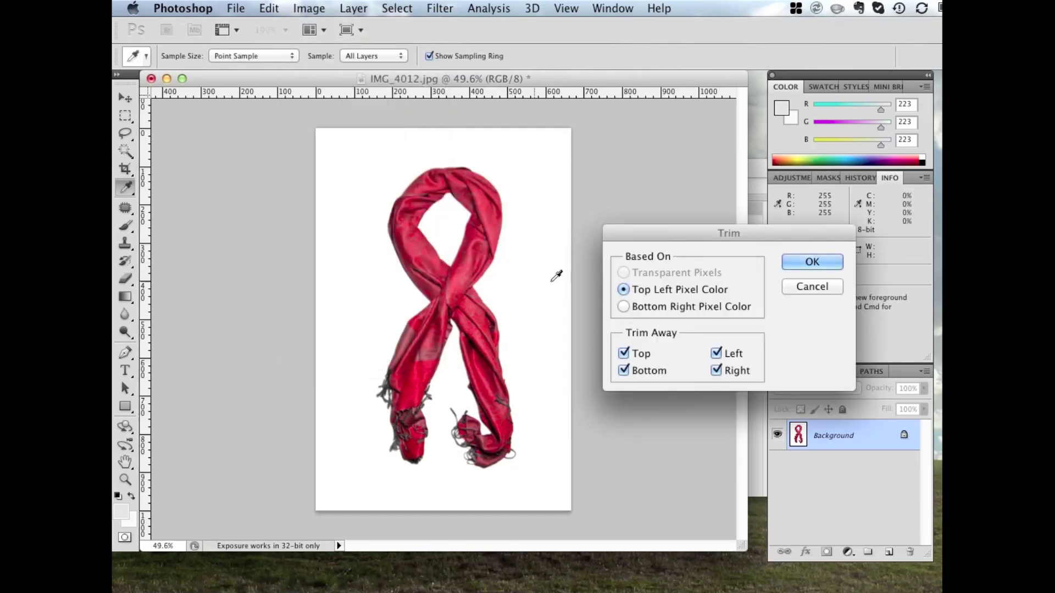
left_click_drag(654, 233, 637, 231)
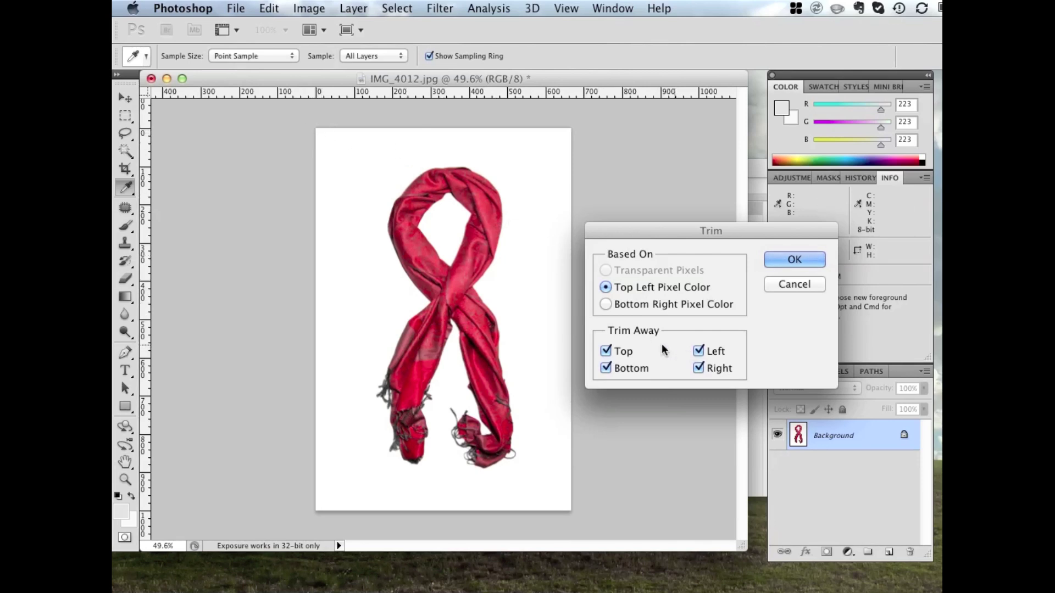
left_click(794, 259)
key("e")
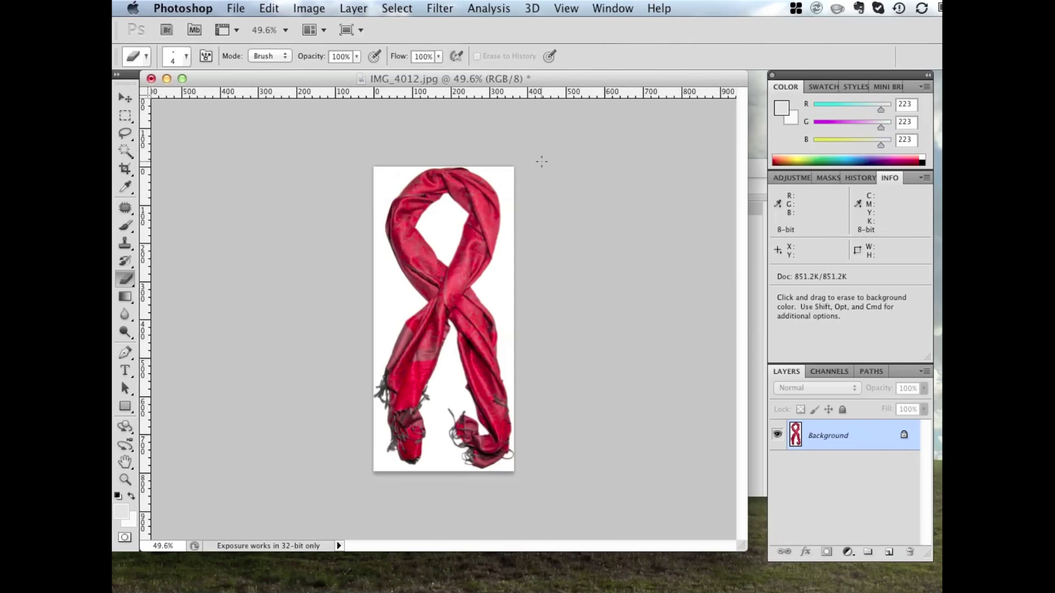
key("m")
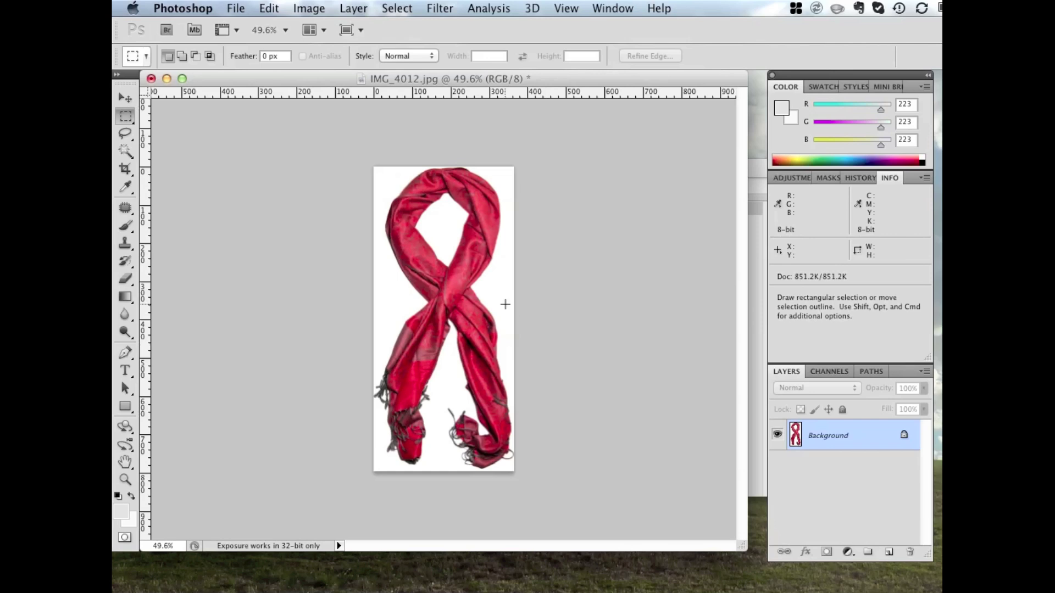
- Resize the canvas to 110 percent width and height, centre-anchored, with white extension colour
left_click(329, 8)
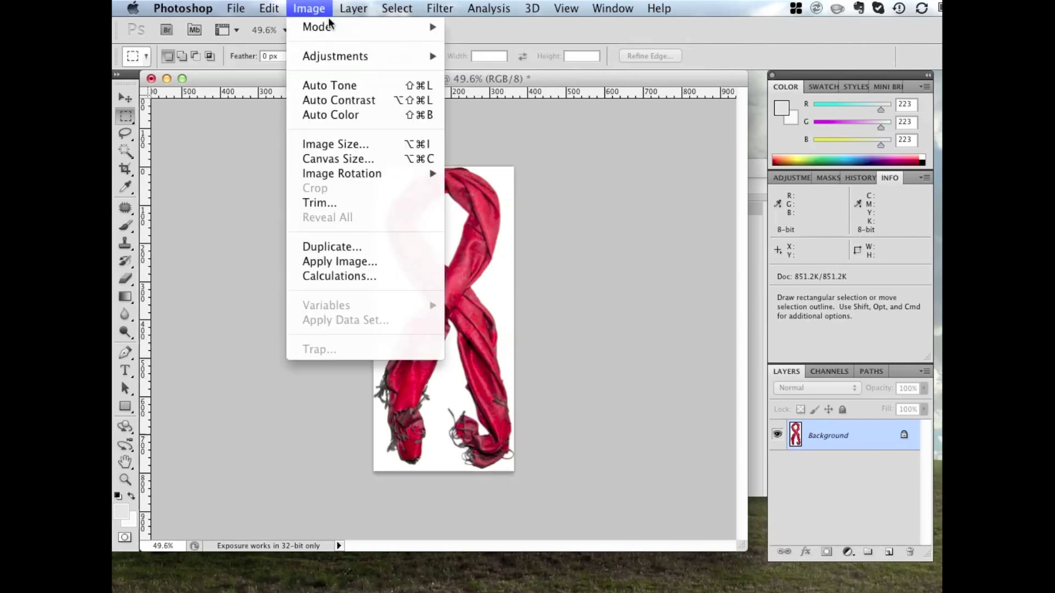
left_click(350, 161)
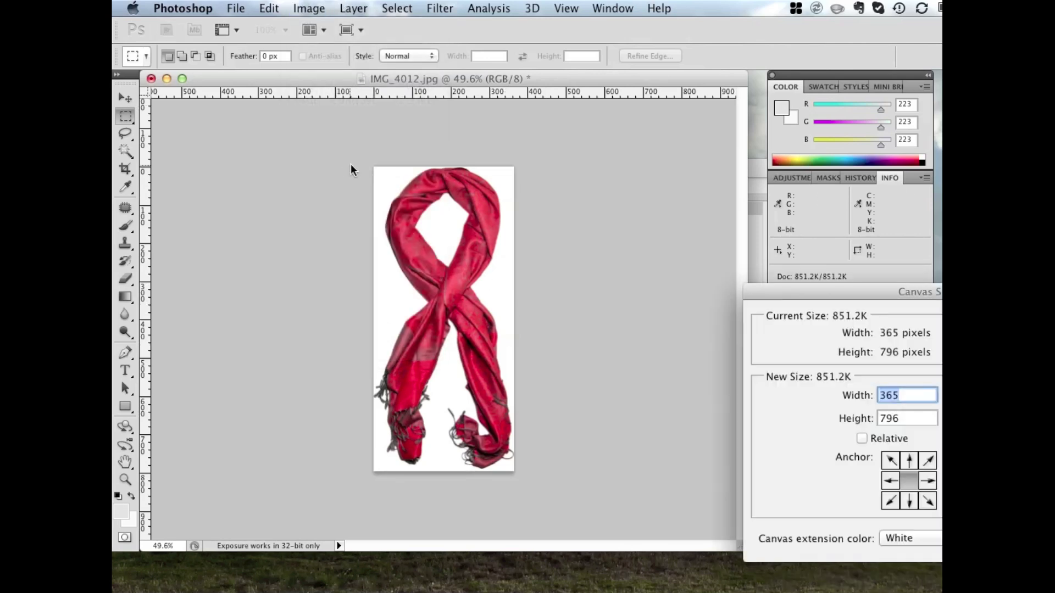
left_click_drag(802, 290, 533, 197)
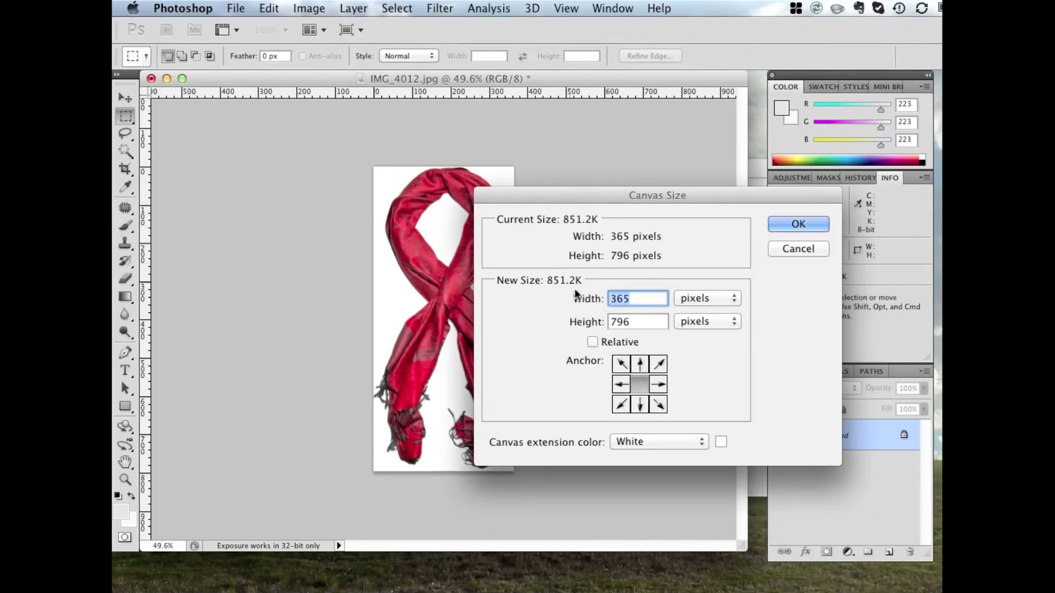
left_click(691, 302)
left_click(691, 302)
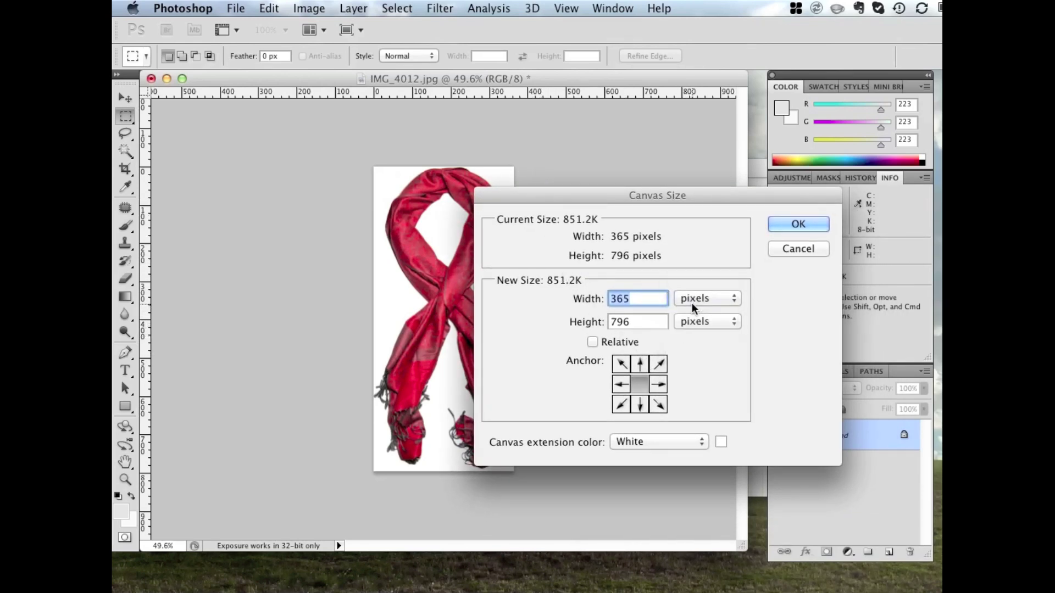
left_click(692, 302)
left_click(698, 284)
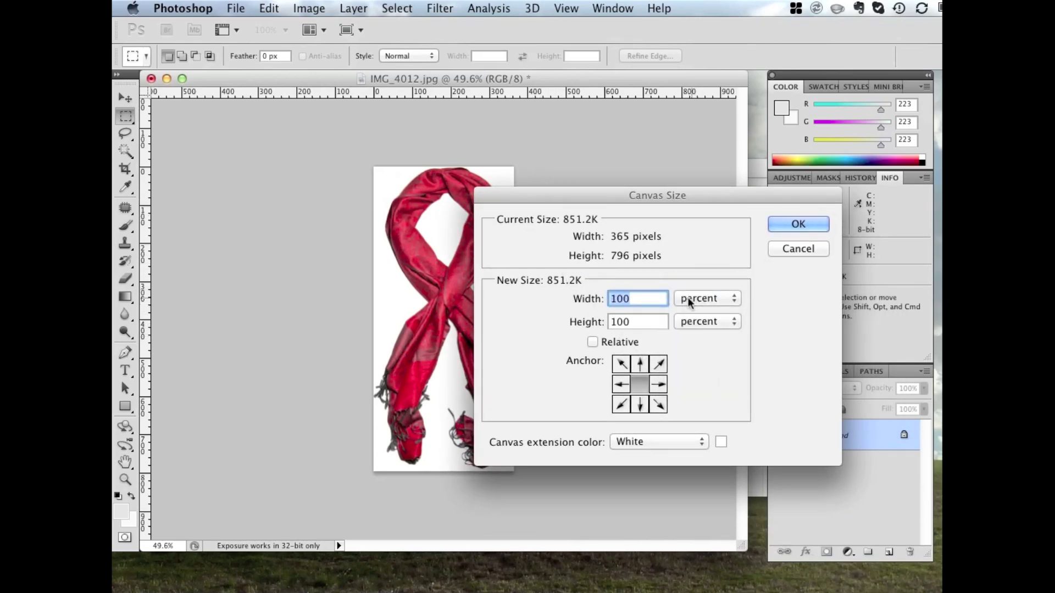
left_click(626, 298)
key("BackSpace")
type("1")
left_click(623, 320)
key("BackSpace")
type("1")
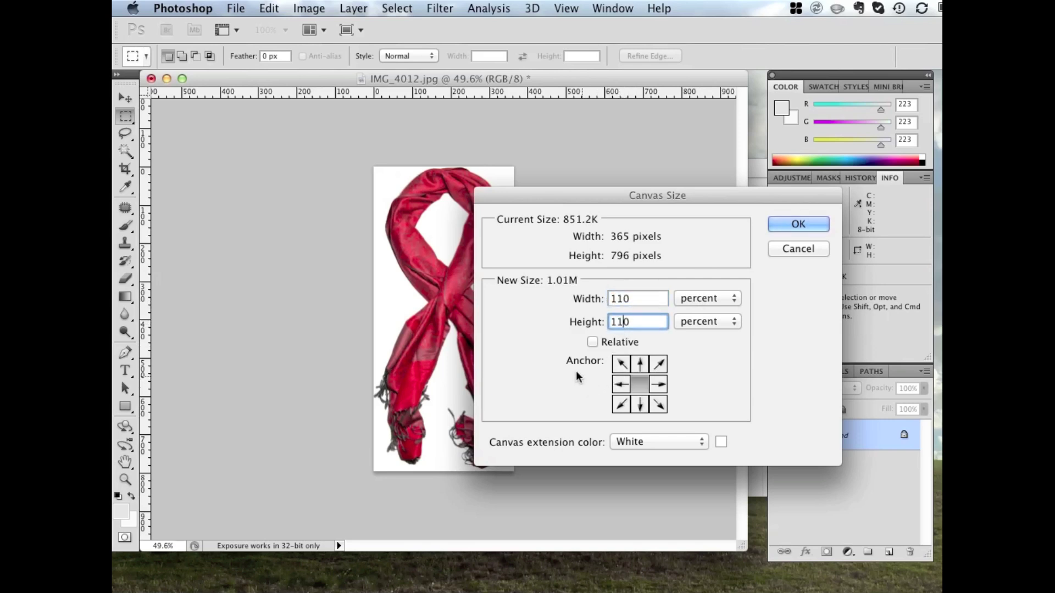
left_click(626, 406)
left_click(641, 383)
left_click(646, 445)
left_click(647, 445)
left_click(786, 222)
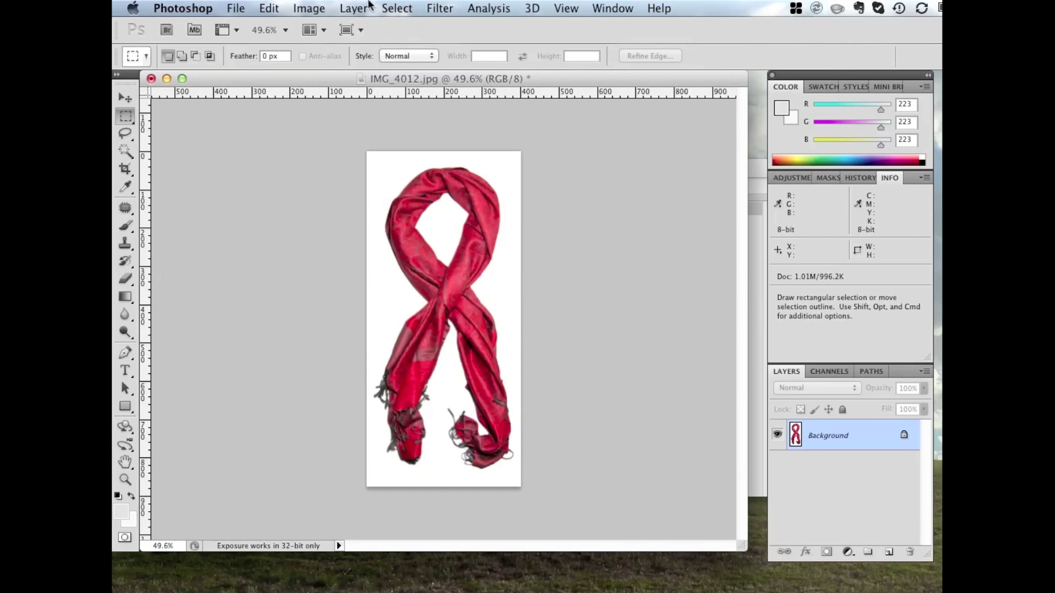
- Set the canvas width to 580 pixels, keeping the height at 876
left_click(311, 9)
left_click(323, 160)
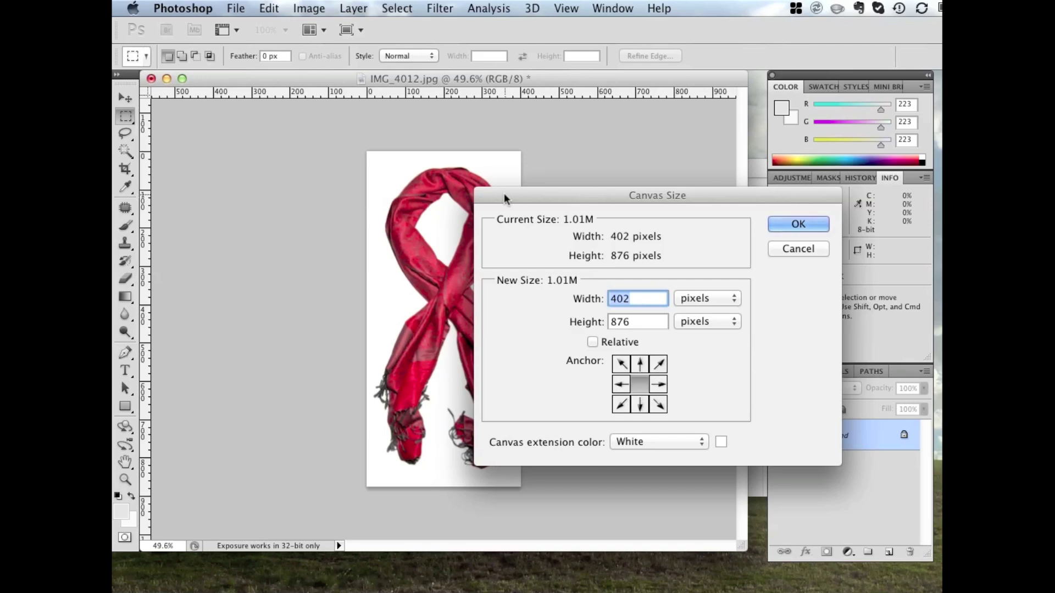
left_click_drag(503, 192, 546, 187)
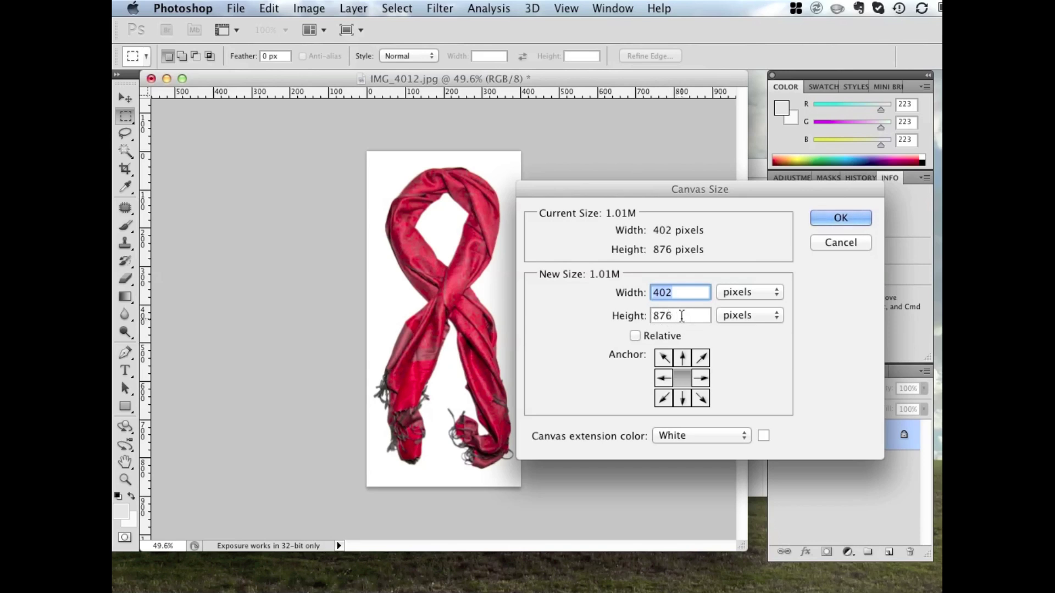
left_click(646, 292)
type("580")
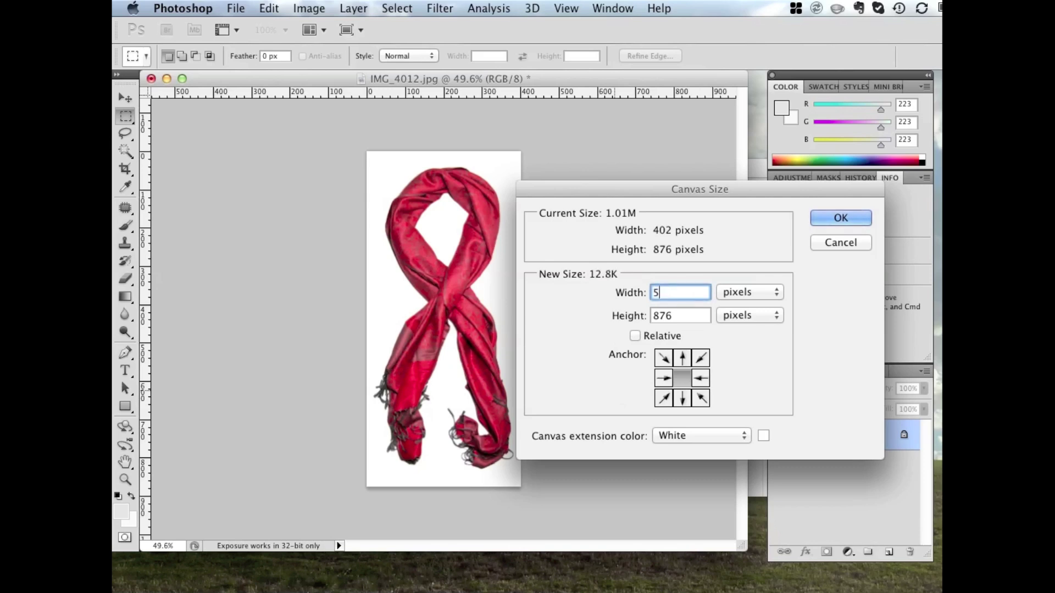
left_click(843, 219)
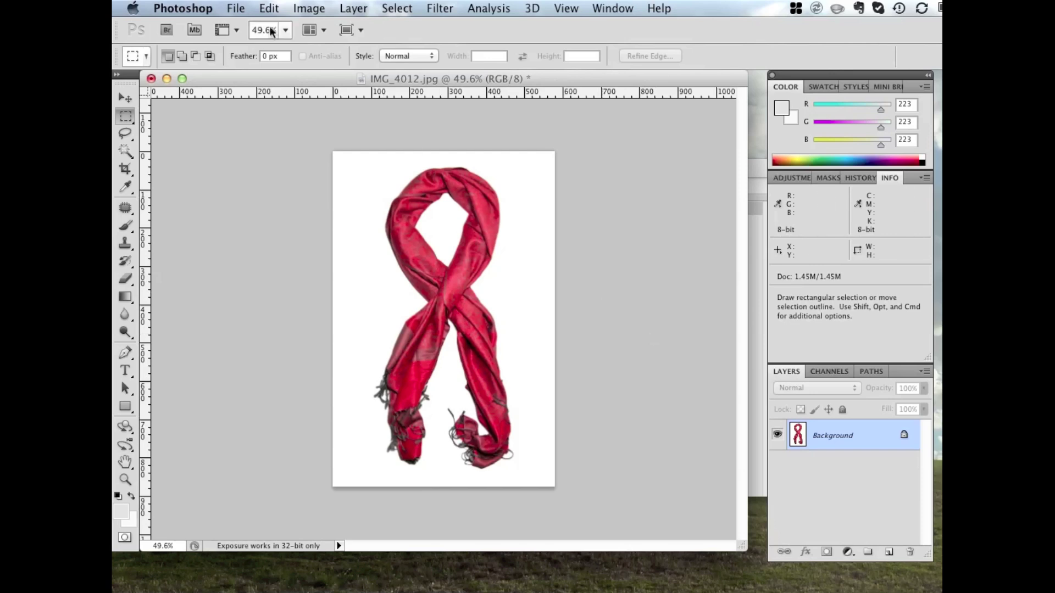
- Save As PNG named IMG_4012_edited.png in the demo folder with Interlace None
left_click(236, 8)
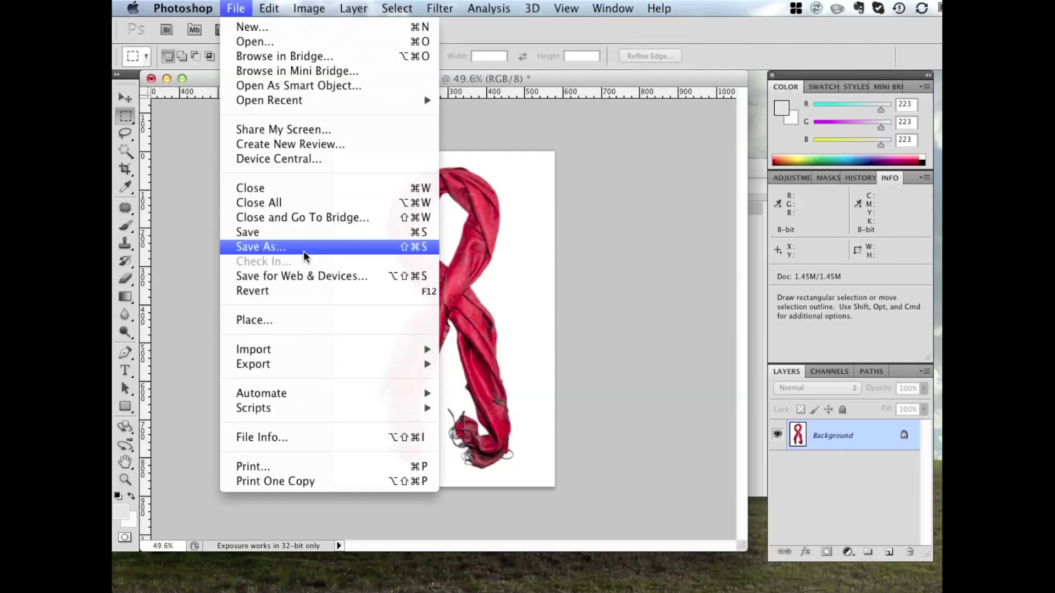
key("Escape")
key("super+shift+s")
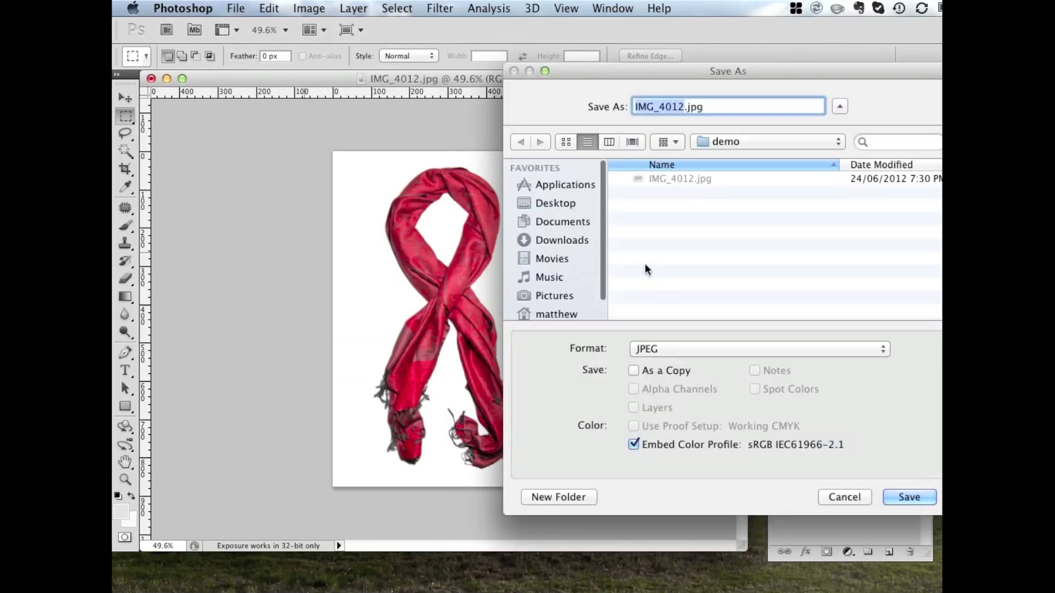
left_click(714, 349)
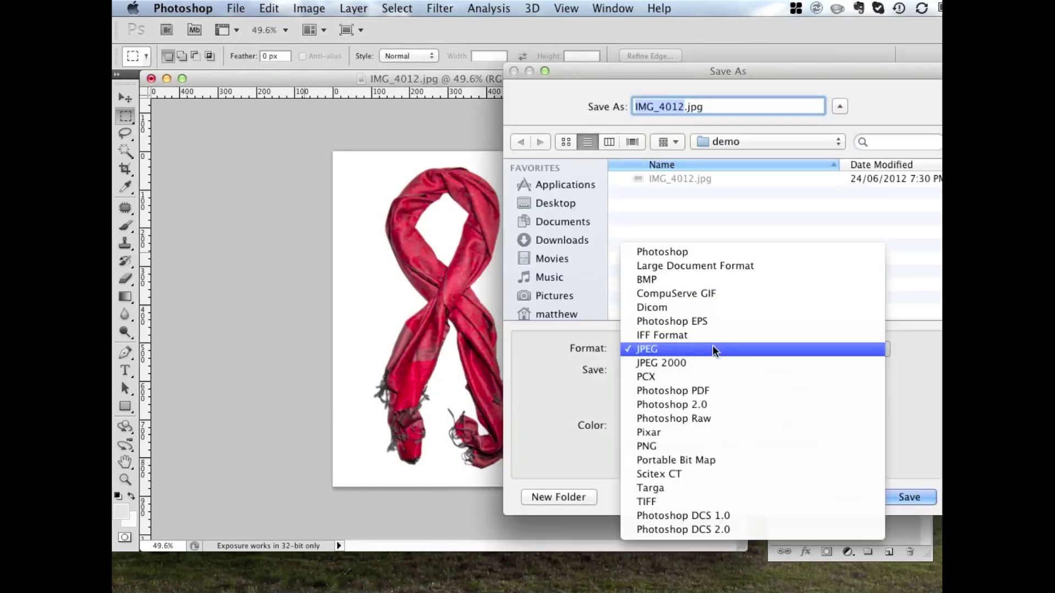
left_click(679, 445)
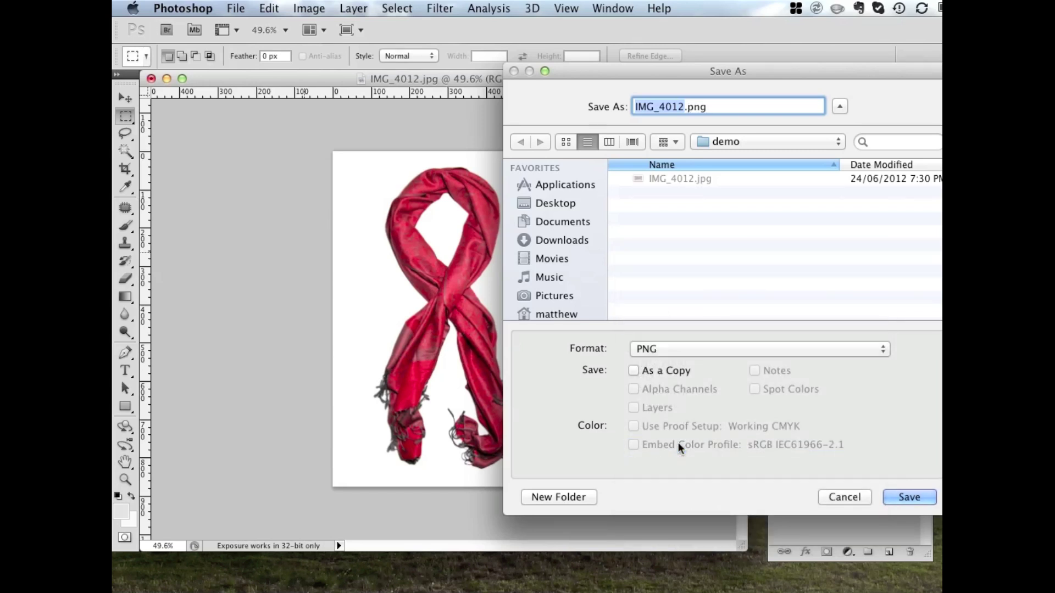
left_click(686, 108)
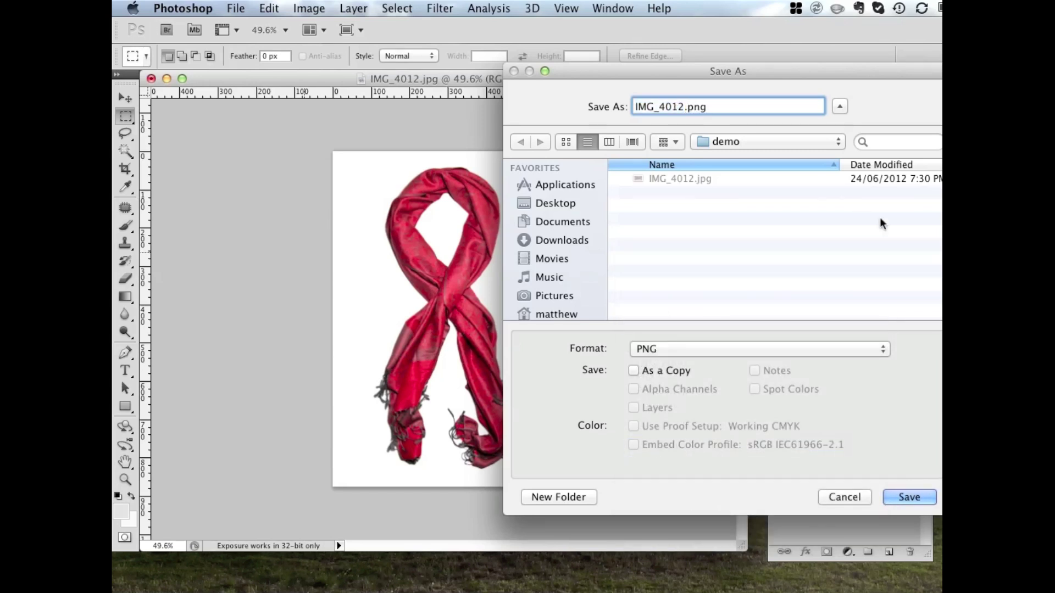
type("_edited")
left_click(823, 269)
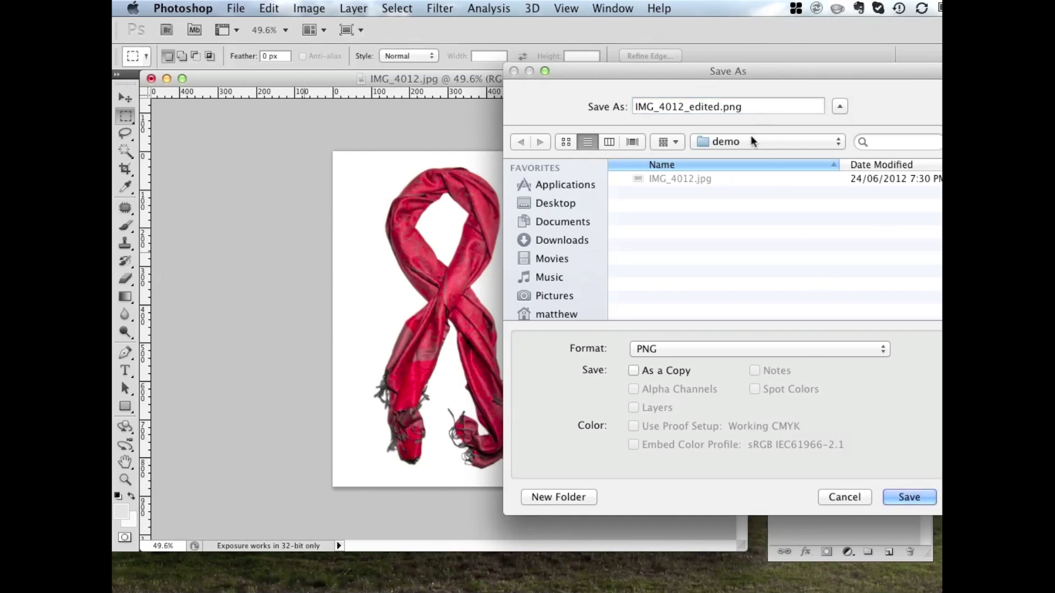
left_click(905, 496)
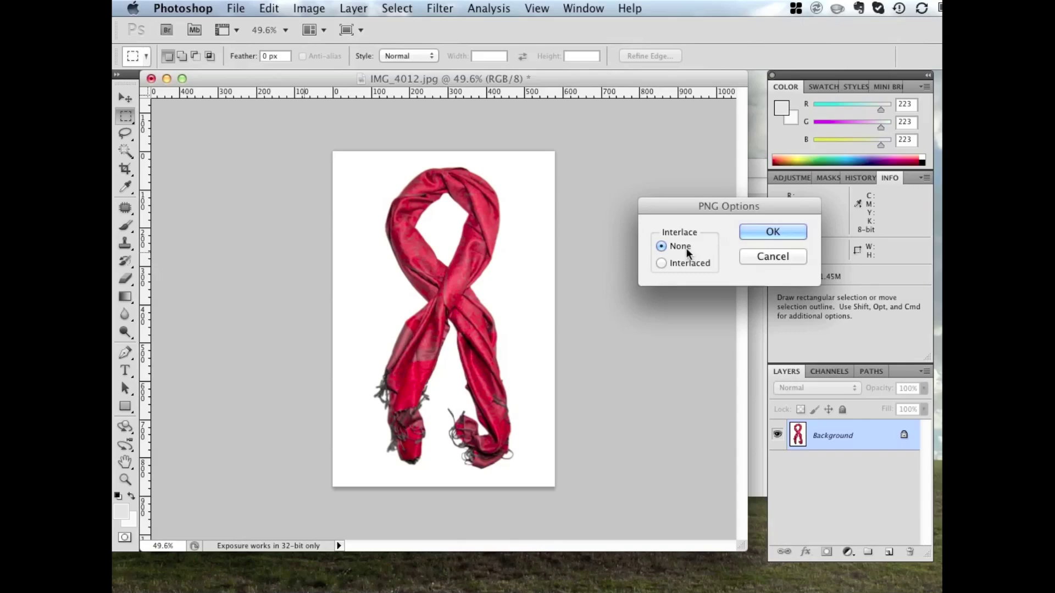
left_click(758, 232)
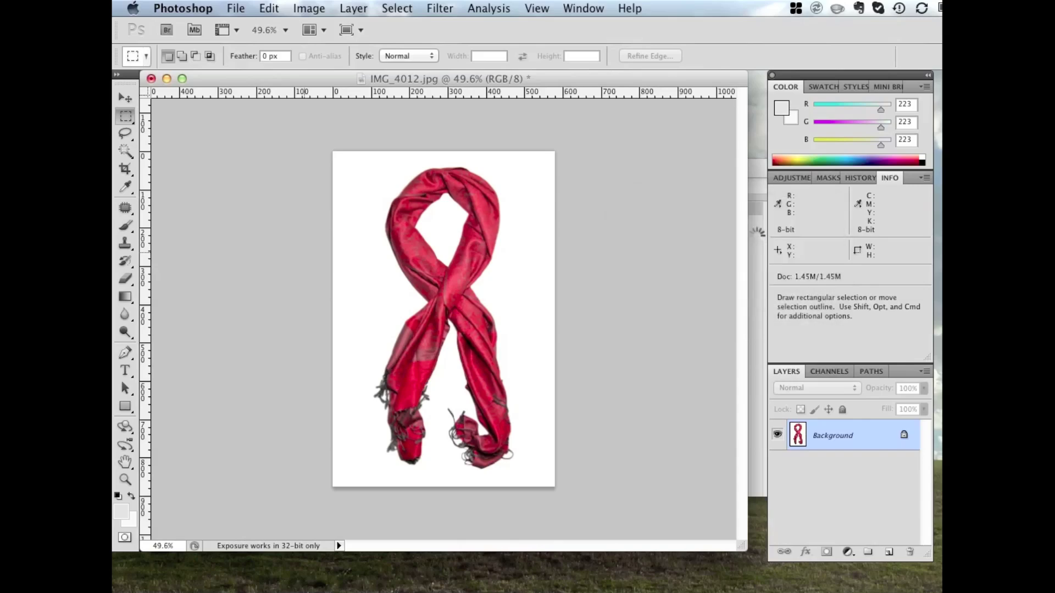
- Select IMG_4012.jpg and IMG_4012_edited.png in the demo folder and open both in Preview
left_click(755, 291)
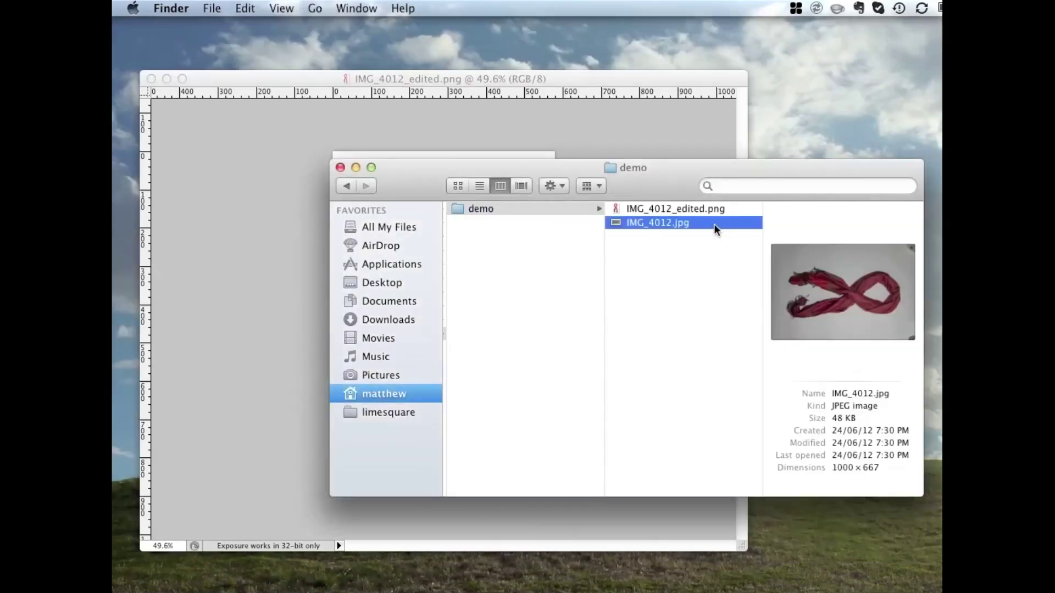
left_click_drag(651, 174, 501, 158)
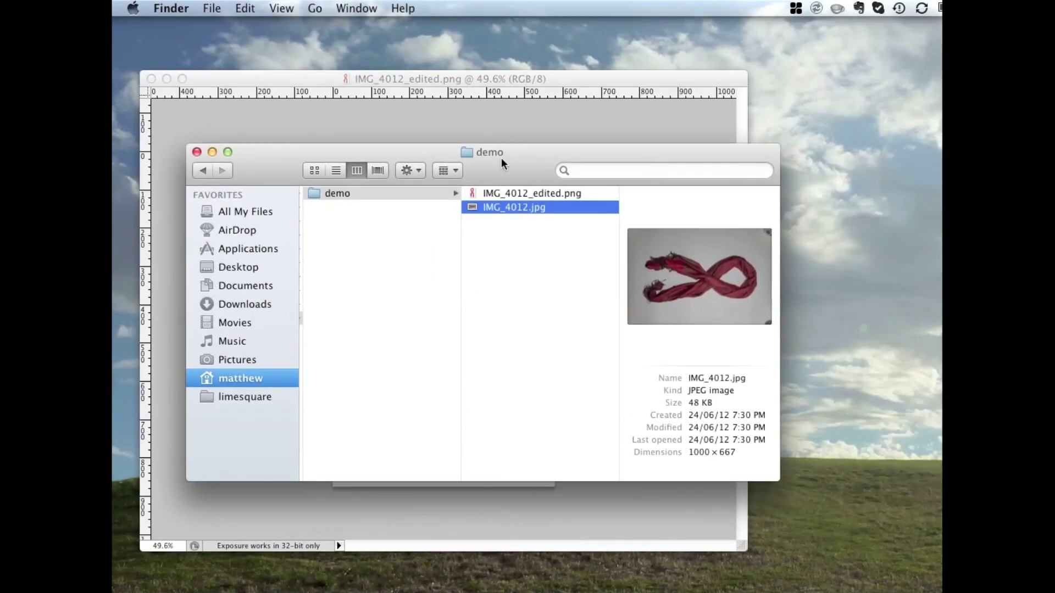
left_click(506, 198, "shift")
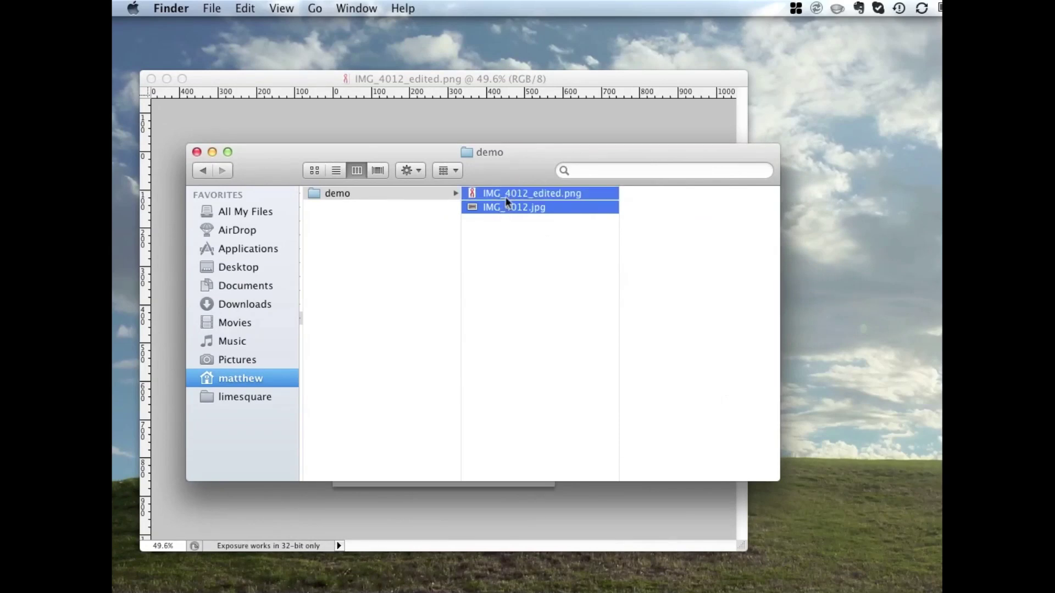
double_click(506, 197)
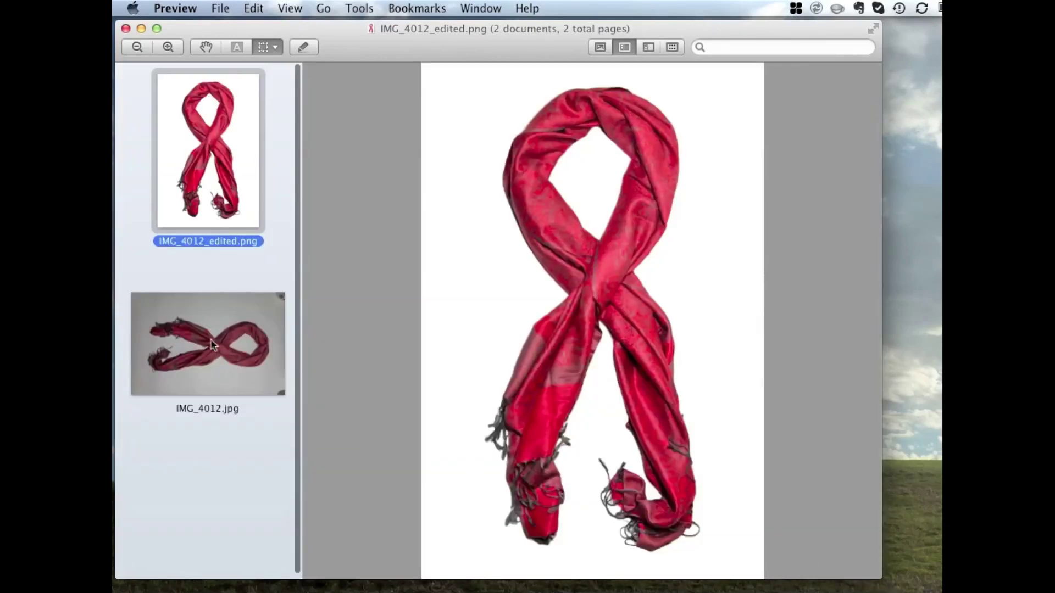
left_click(193, 325)
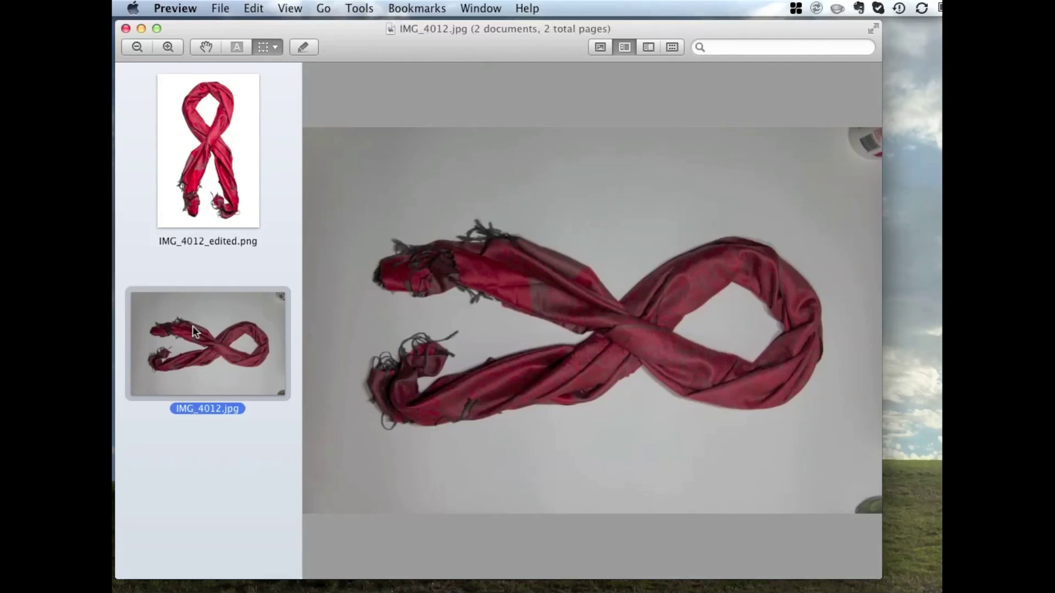
key("Up")
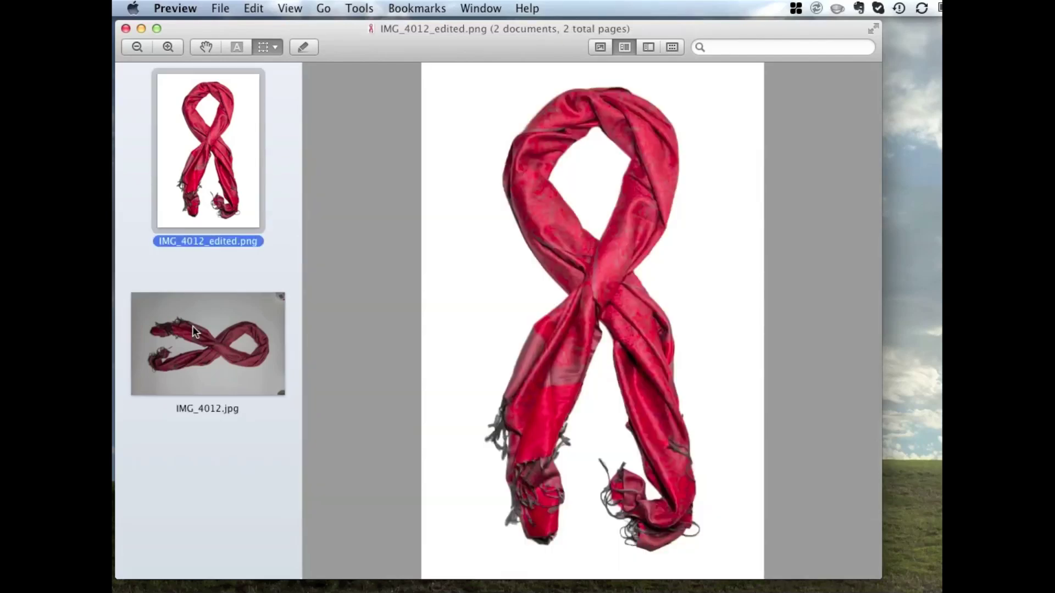